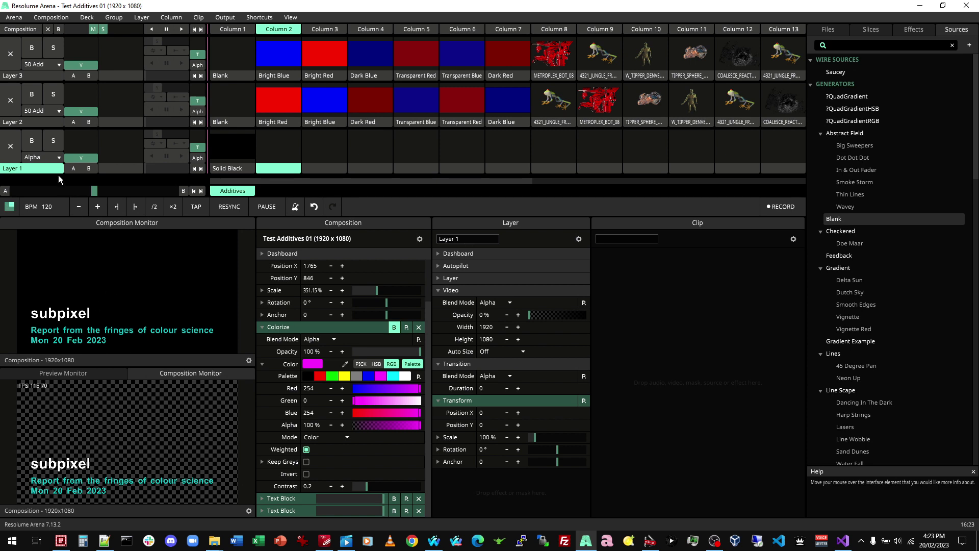
Play Solid Black on Layer 1, fade it to full opacity and back to 0%, then stop it
{"action": "left_click", "coordinate": [251, 149]}
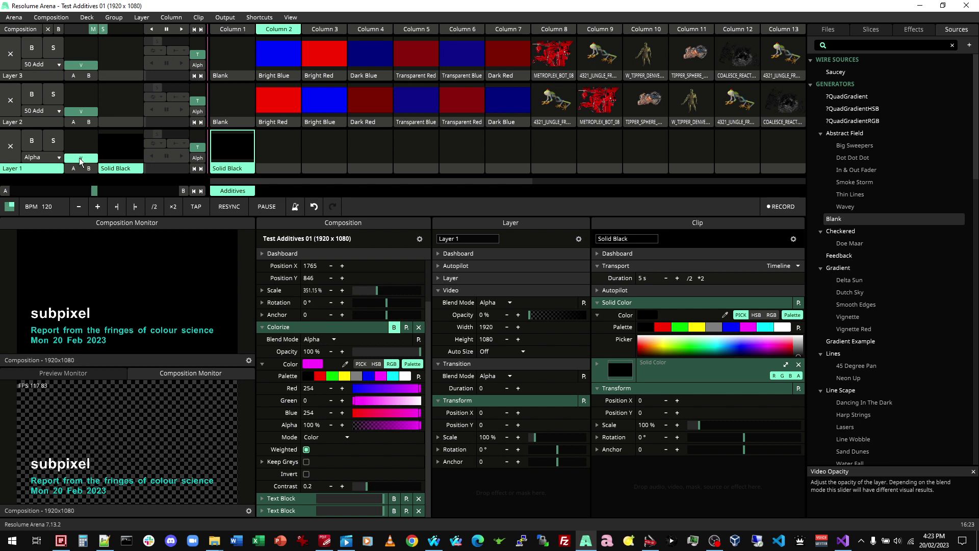
{"action": "left_click_drag", "start_coordinate": [80, 158], "coordinate": [71, 114]}
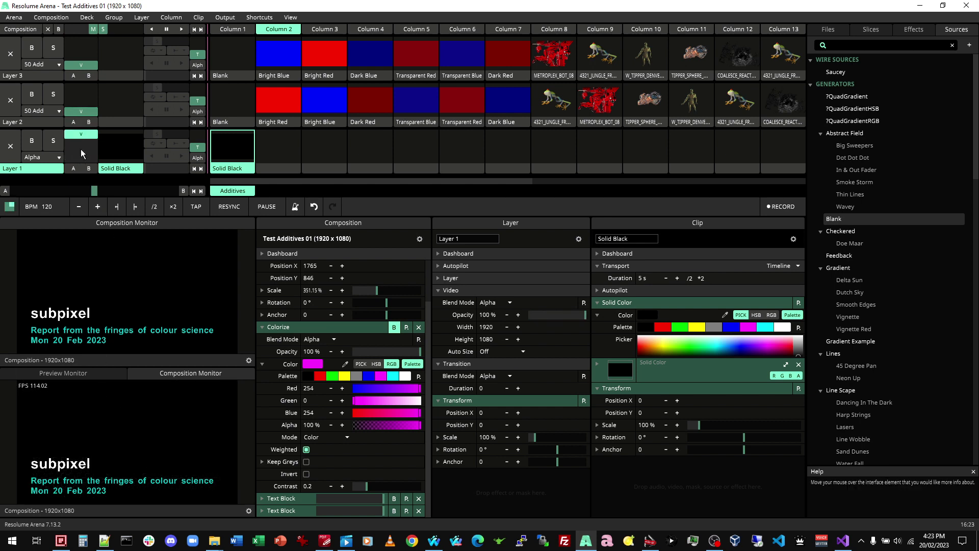
{"action": "left_click_drag", "start_coordinate": [79, 135], "coordinate": [76, 174]}
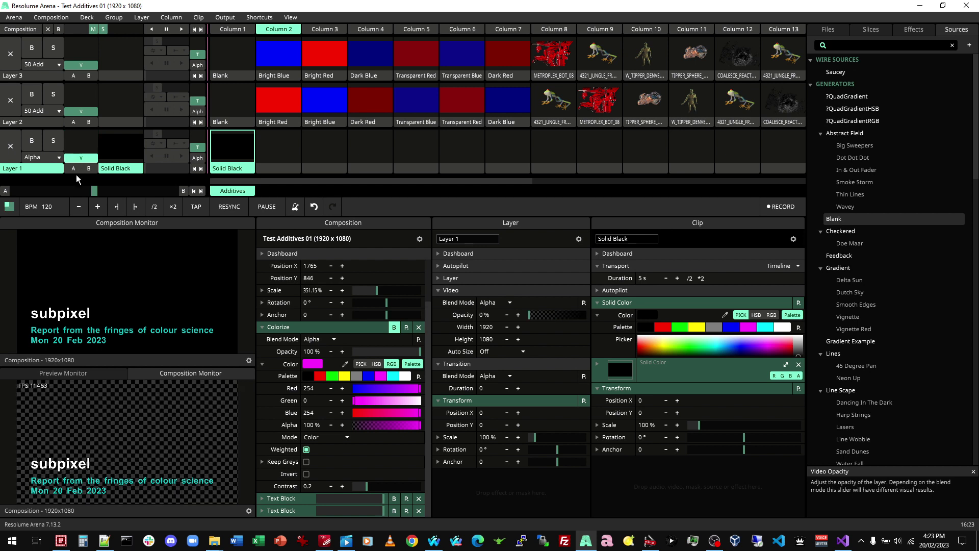
{"action": "left_click", "coordinate": [266, 151]}
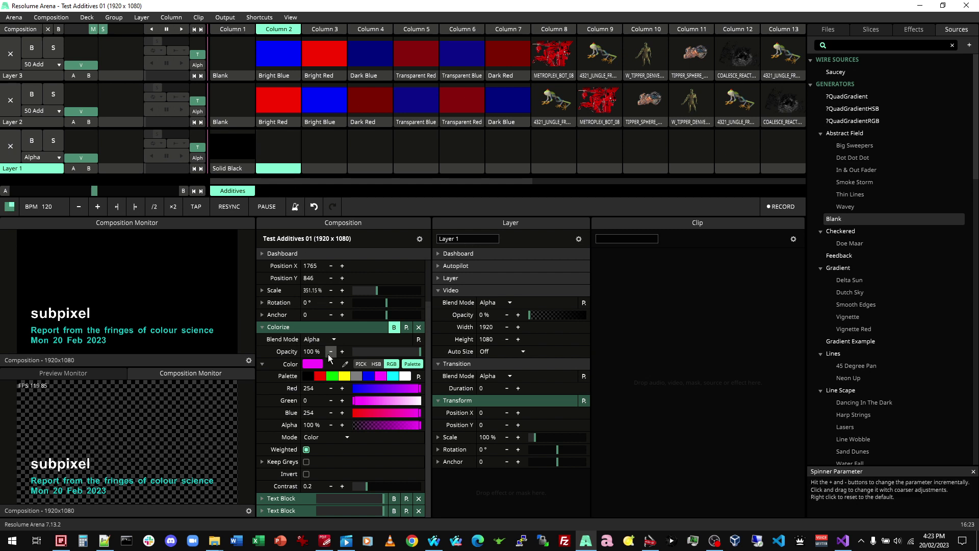
Set Colorize to white, then eyedrop a mid-grey of RGB 127, 127, 127
{"action": "left_click", "coordinate": [405, 375]}
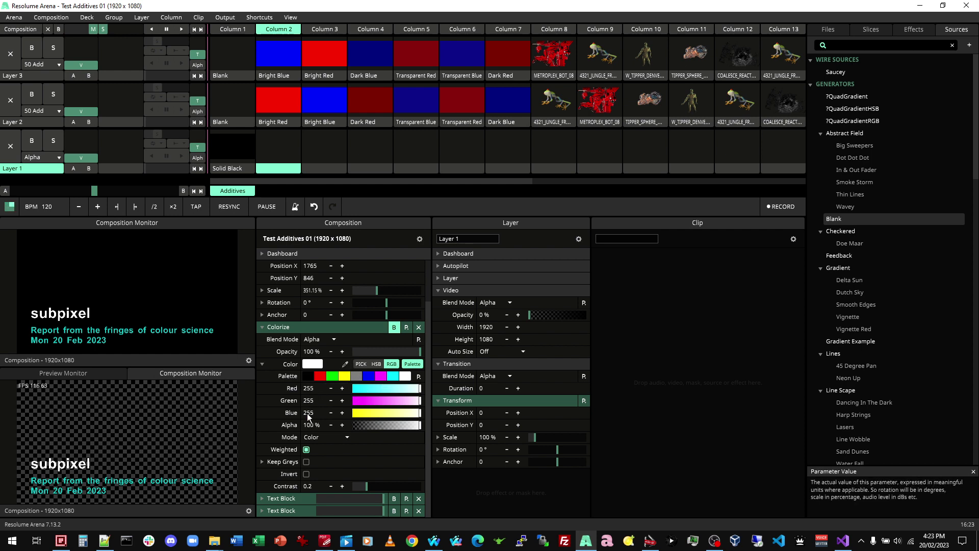
{"action": "left_click", "coordinate": [345, 366]}
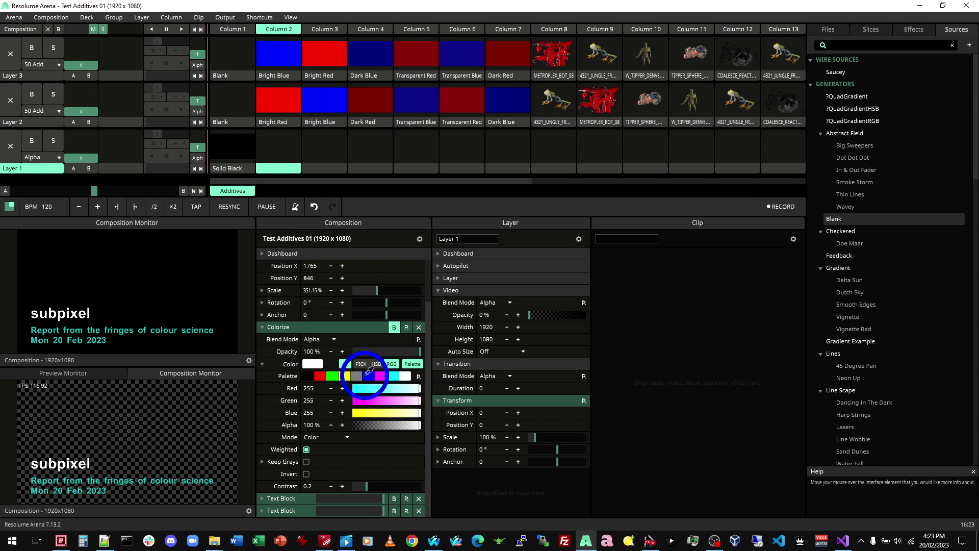
{"action": "left_click", "coordinate": [406, 377]}
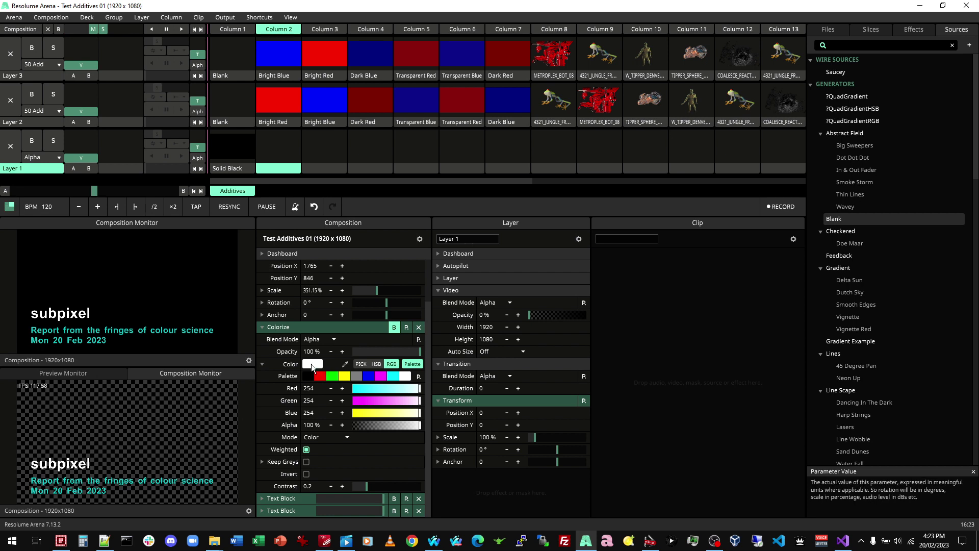
{"action": "left_click", "coordinate": [347, 364]}
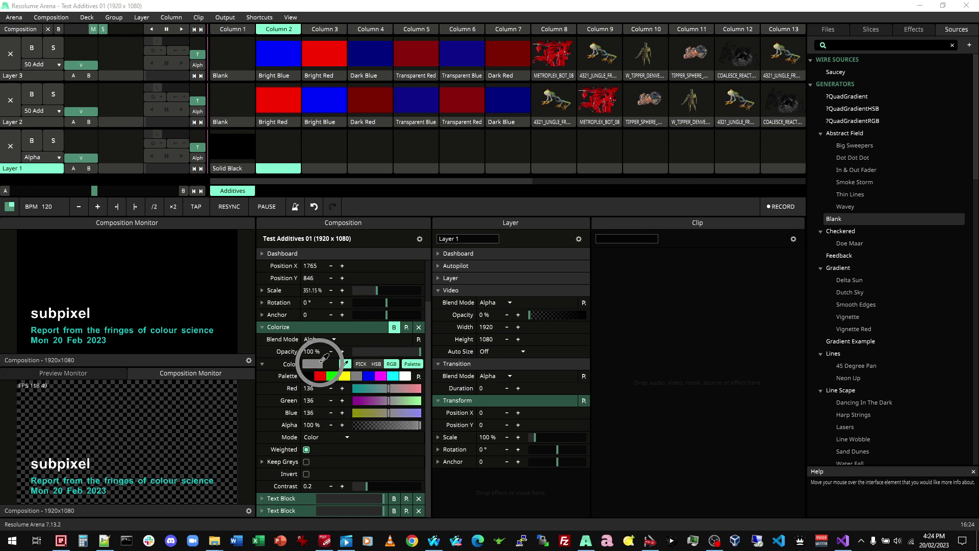
{"action": "left_click", "coordinate": [320, 363]}
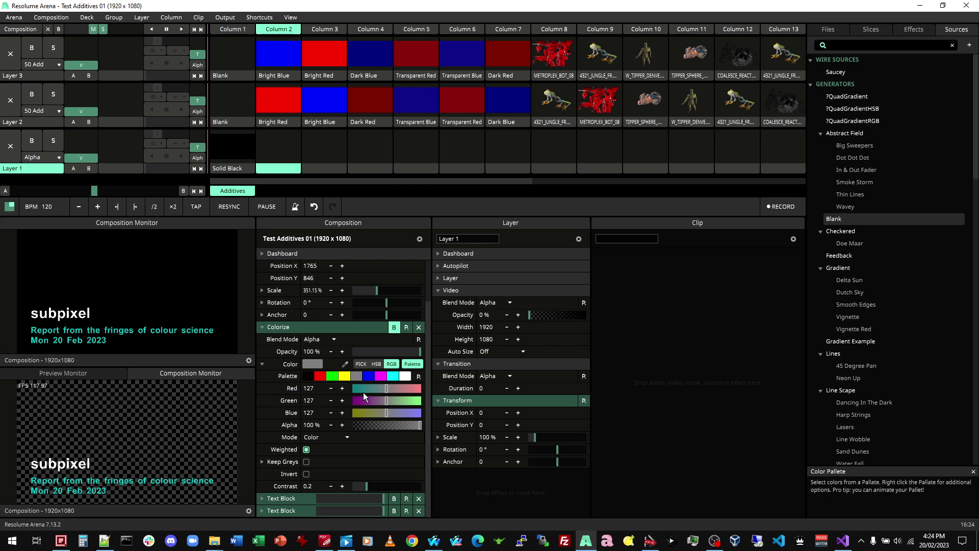
Start Colorize from yellow, sample a darker yellow, and set Blue to 100
{"action": "left_click", "coordinate": [345, 374]}
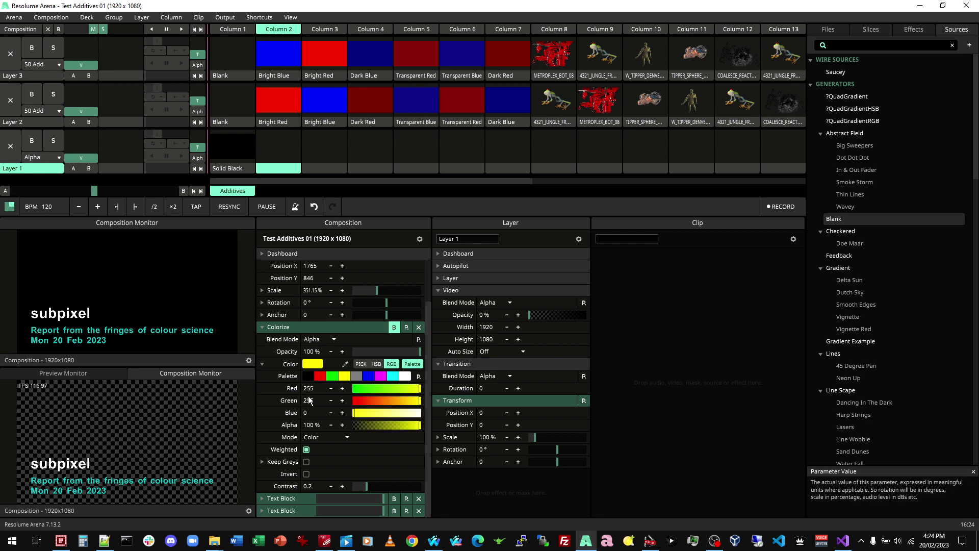
{"action": "left_click", "coordinate": [346, 363]}
{"action": "left_click", "coordinate": [319, 362]}
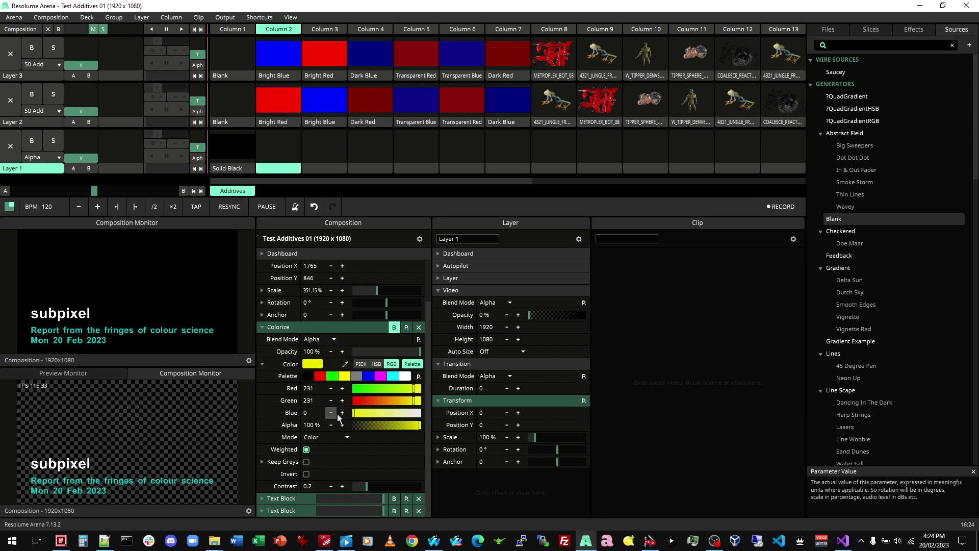
{"action": "left_click_drag", "start_coordinate": [358, 413], "coordinate": [380, 414]}
{"action": "double_click", "coordinate": [314, 413]}
{"action": "type", "text": "100"}
{"action": "key", "text": "Return"}
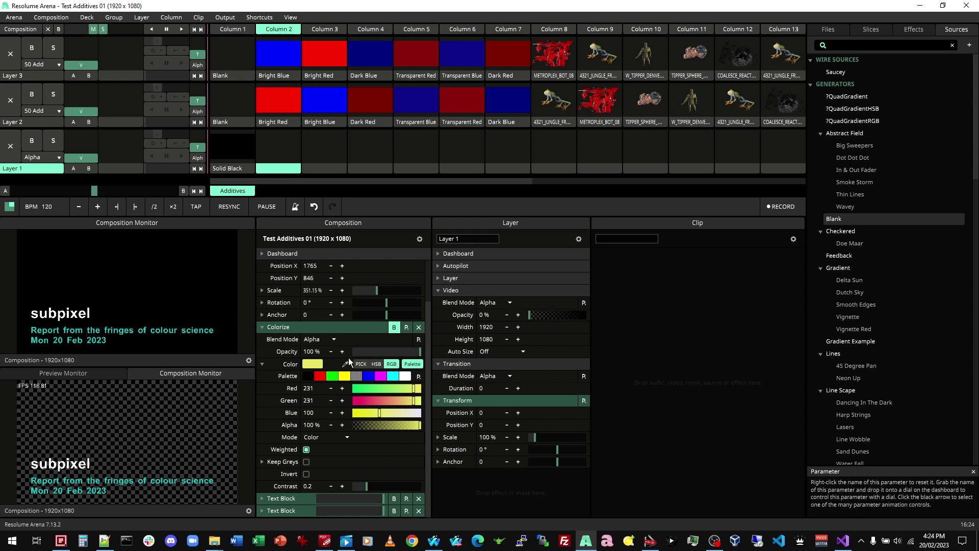
Lower Red and resample with the eyedropper until Colorize reads 127, 127, 111
{"action": "left_click", "coordinate": [347, 362]}
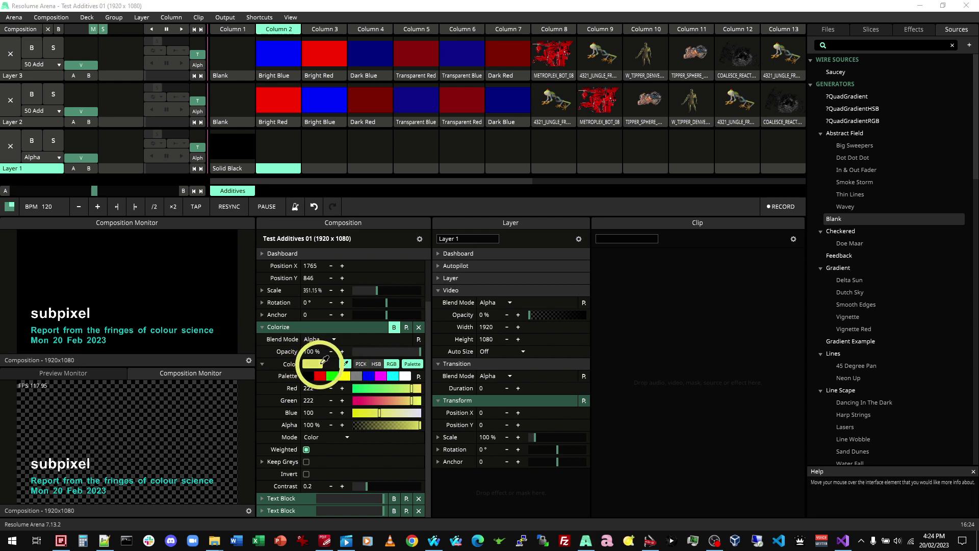
{"action": "left_click", "coordinate": [320, 365]}
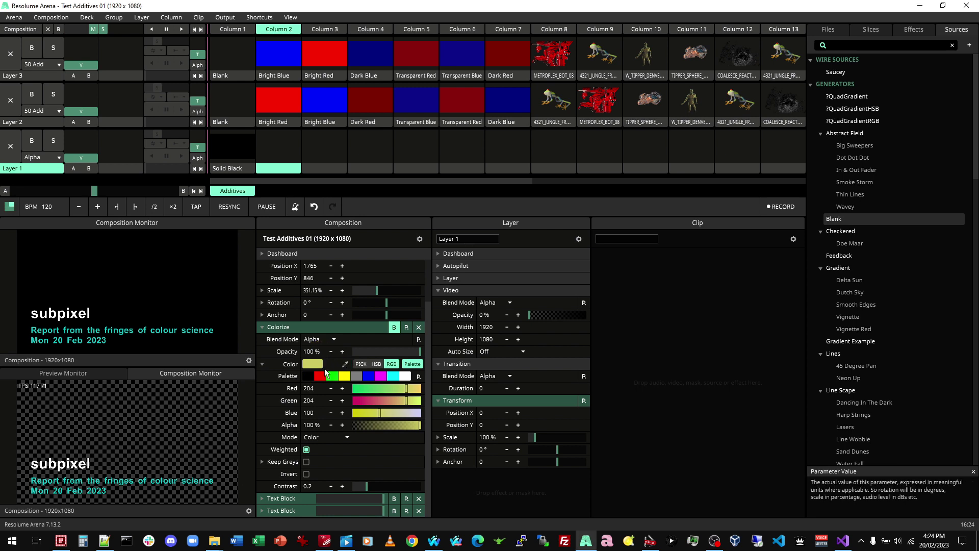
{"action": "left_click_drag", "start_coordinate": [404, 389], "coordinate": [382, 411]}
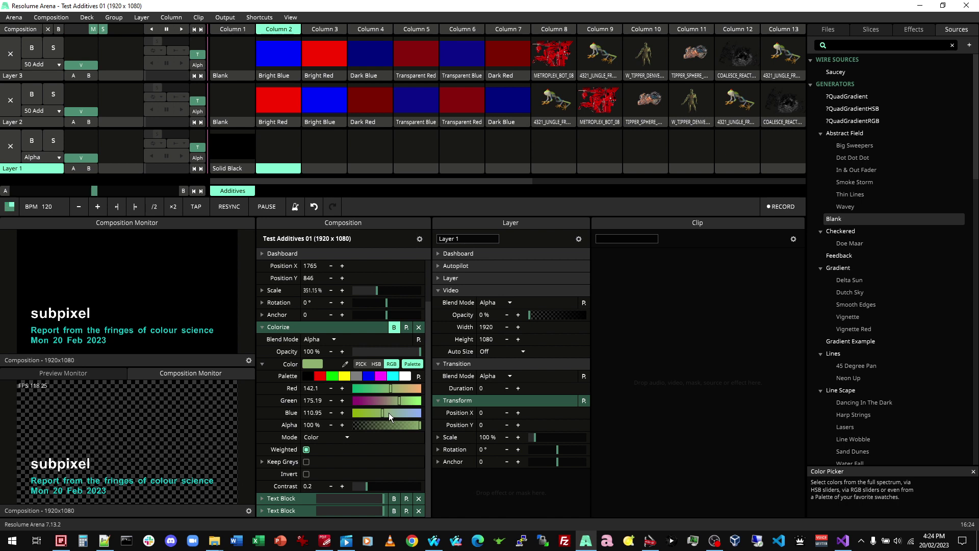
{"action": "left_click", "coordinate": [345, 363]}
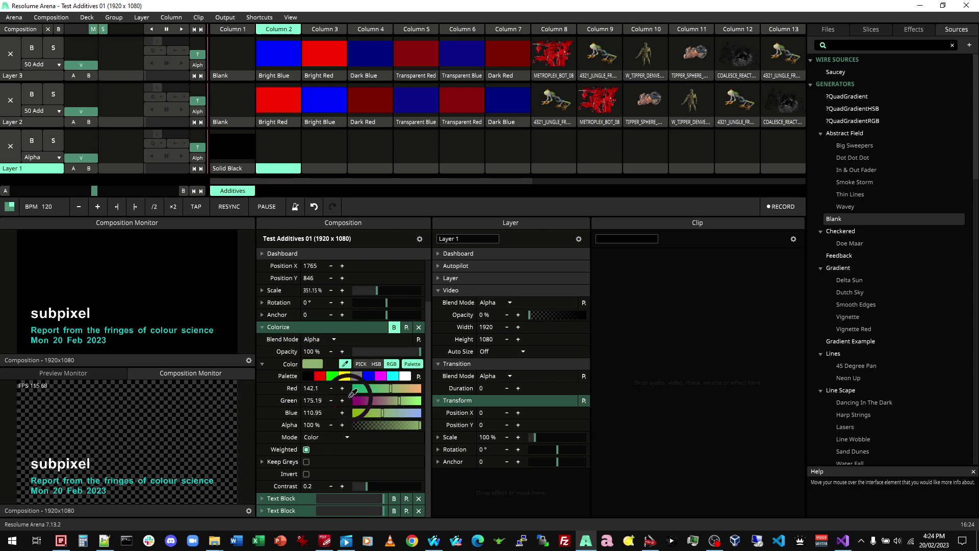
{"action": "left_click", "coordinate": [310, 363]}
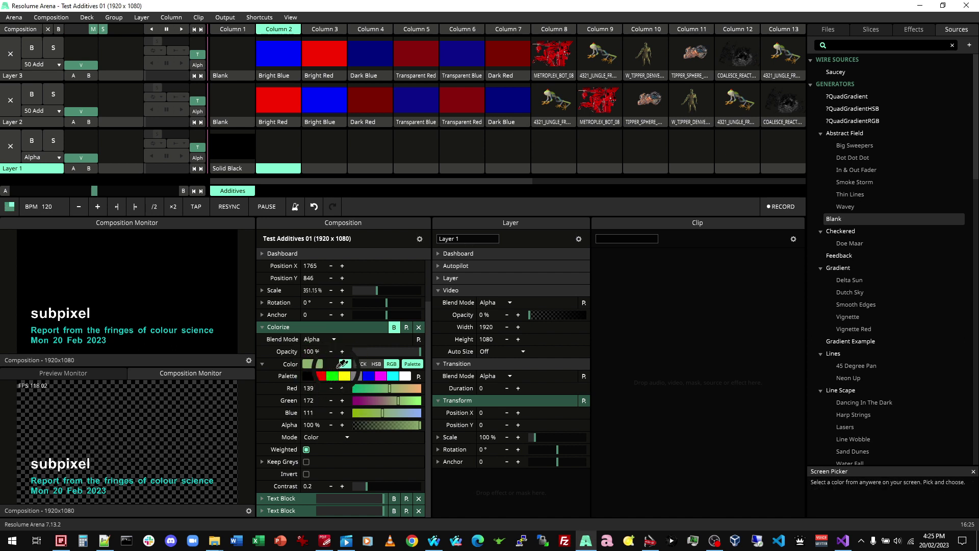
{"action": "left_click", "coordinate": [345, 364]}
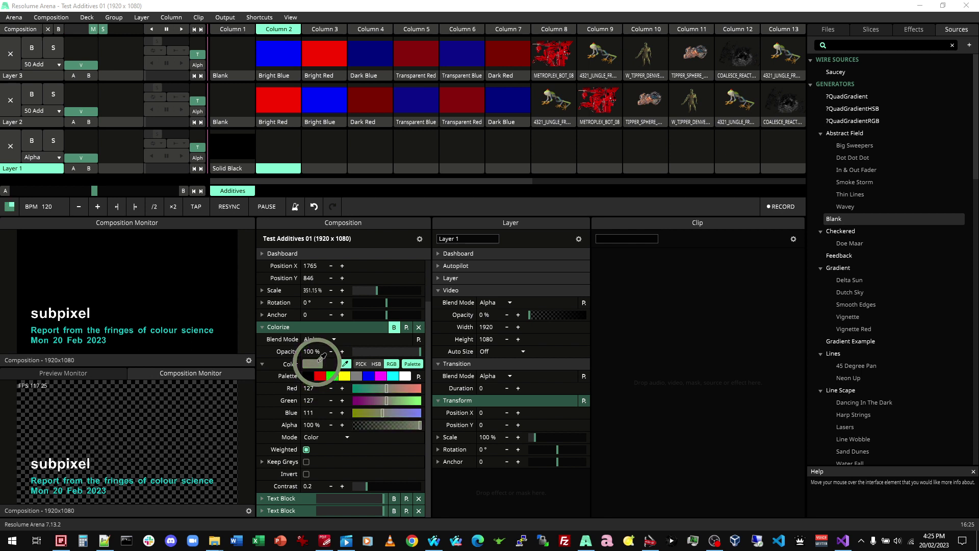
{"action": "left_click", "coordinate": [320, 360]}
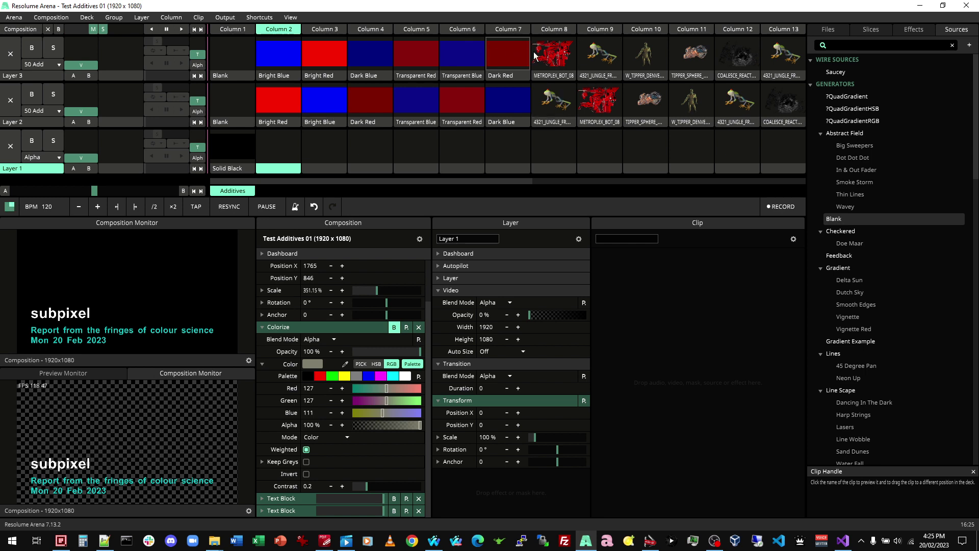
Show the frog clip's properties, switch to the Preview Monitor, and preview Bright Red (255, 0, 0)
{"action": "left_click", "coordinate": [585, 76]}
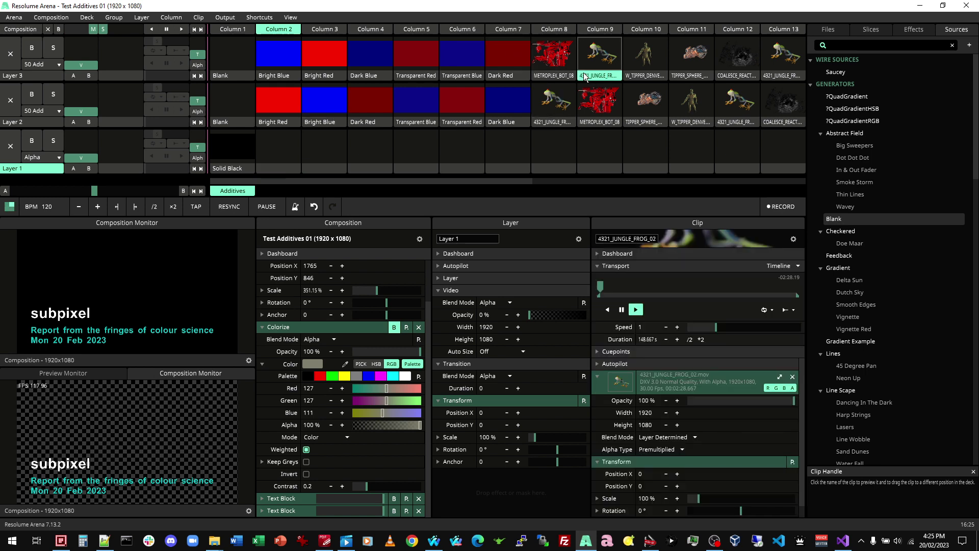
{"action": "left_click", "coordinate": [87, 374]}
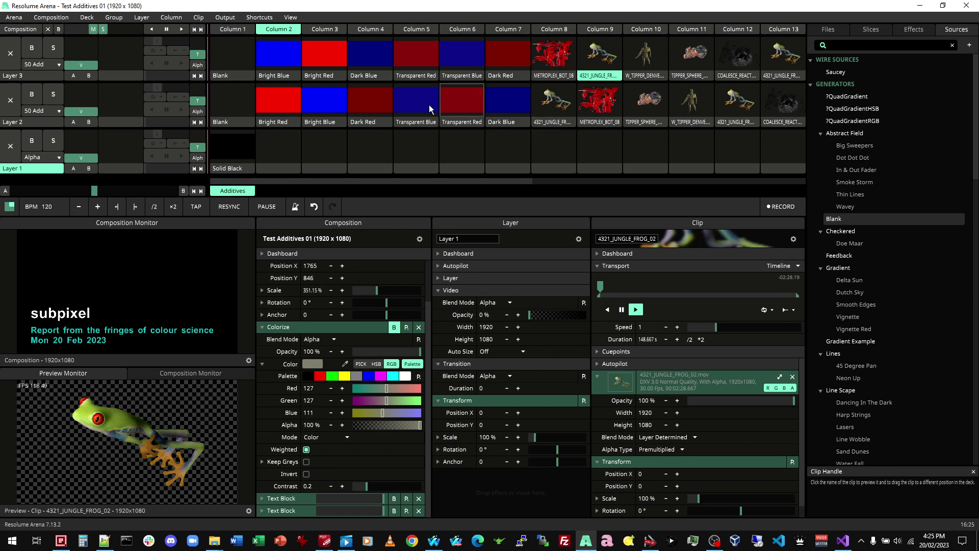
{"action": "left_click", "coordinate": [286, 122]}
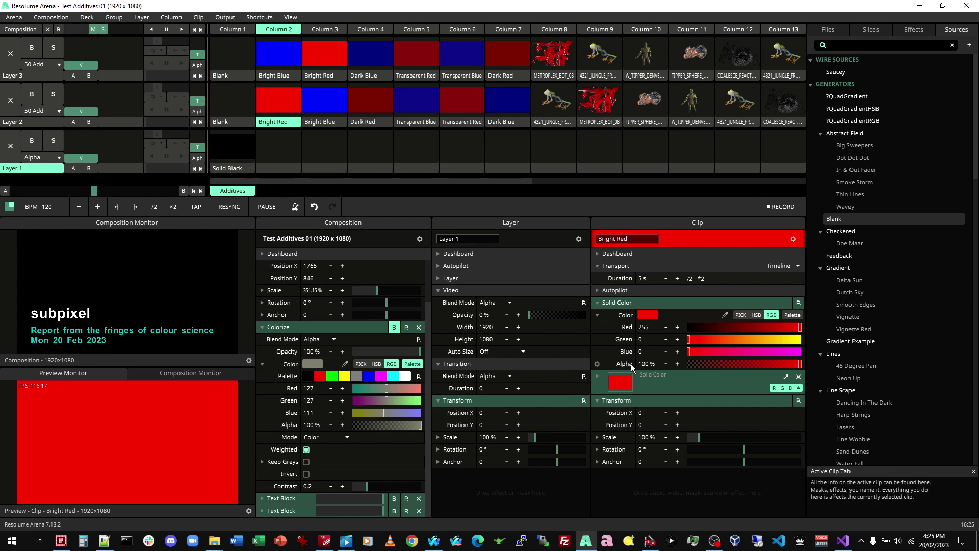
Play Bright Red on Layer 2 at full opacity and eyedrop the red output (254, 0, 0) into Colorize
{"action": "left_click", "coordinate": [276, 97]}
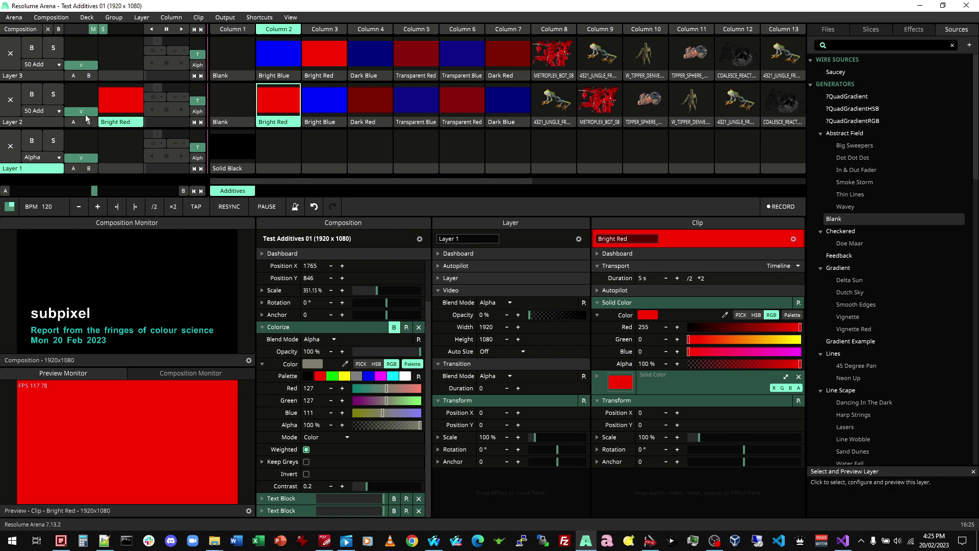
{"action": "left_click", "coordinate": [161, 374]}
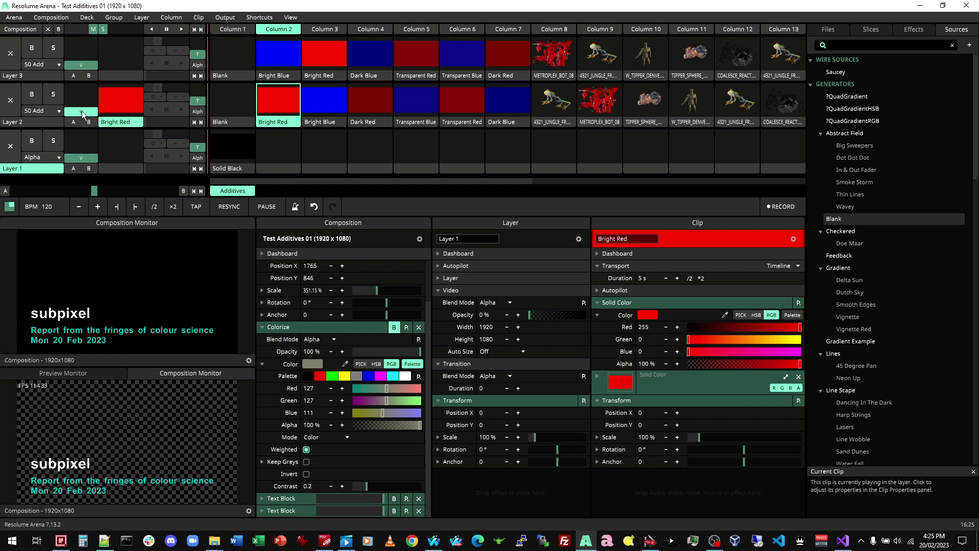
{"action": "left_click_drag", "start_coordinate": [80, 112], "coordinate": [79, 88]}
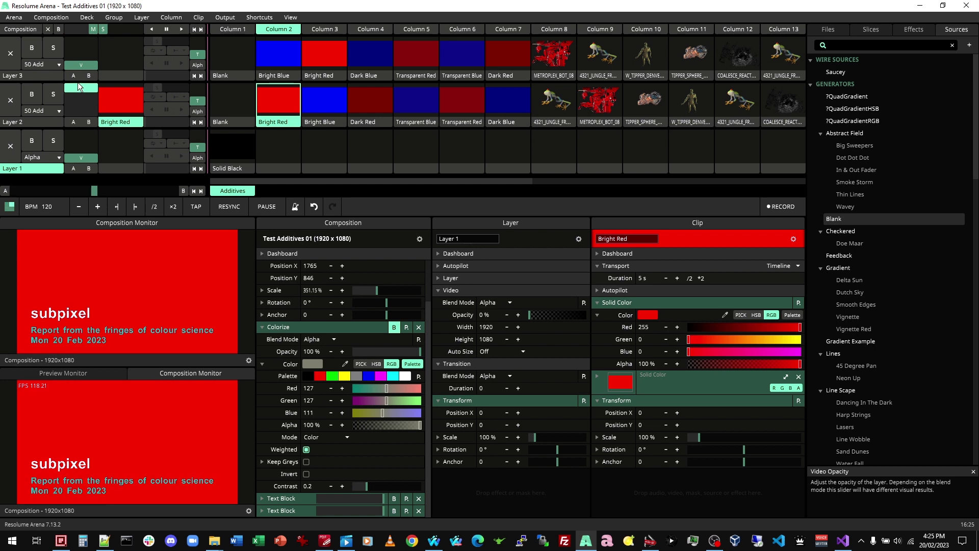
{"action": "left_click", "coordinate": [345, 364]}
{"action": "left_click", "coordinate": [181, 264]}
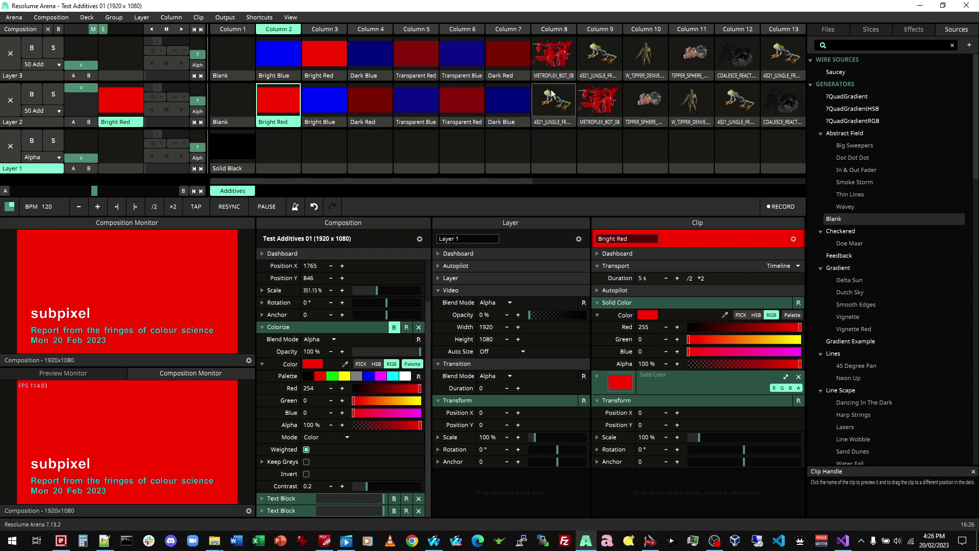
Play the frog clip on Layer 3, fade it in and out over the red, then select Layer 2
{"action": "left_click", "coordinate": [602, 61]}
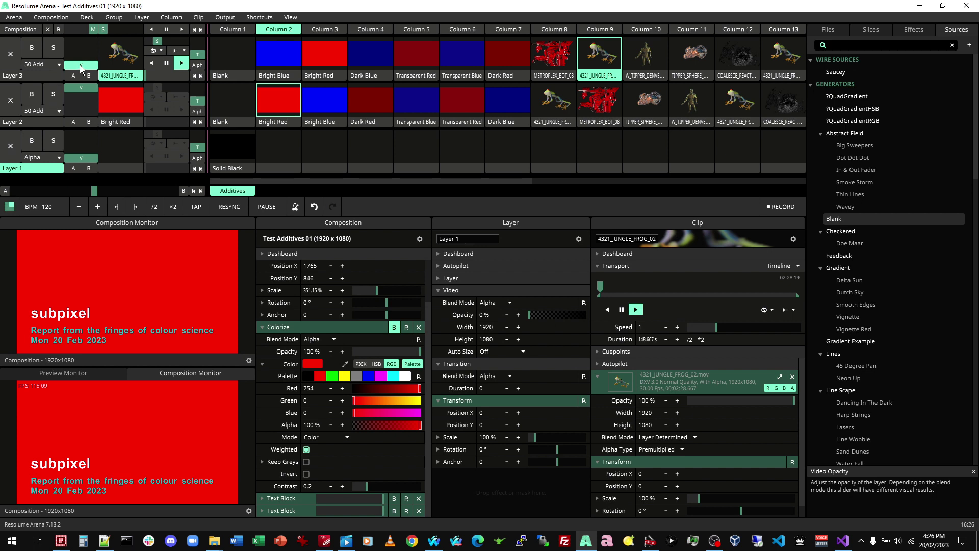
{"action": "left_click_drag", "start_coordinate": [80, 68], "coordinate": [81, 27]}
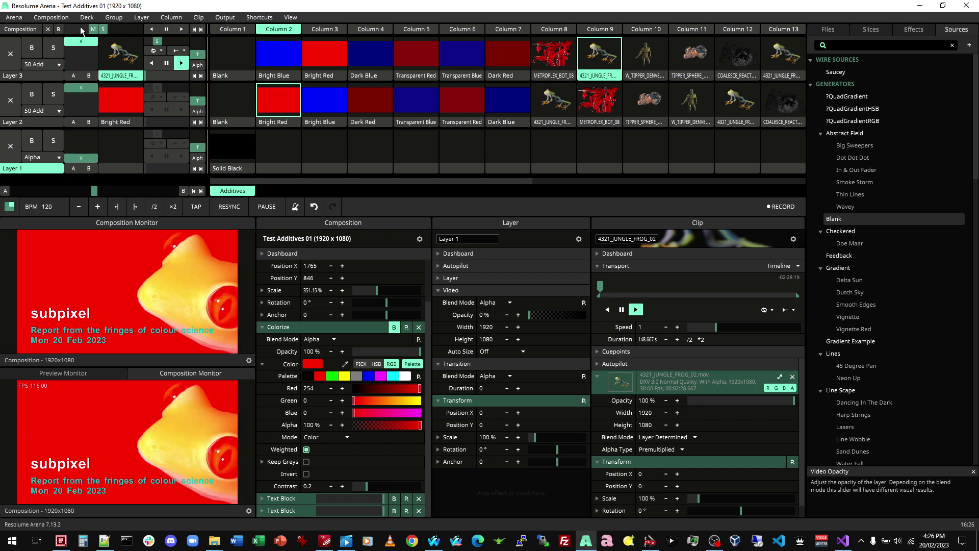
{"action": "mouse_move", "coordinate": [81, 31]}
{"action": "left_mouse_down"}
{"action": "mouse_move", "coordinate": [80, 71]}
{"action": "mouse_move", "coordinate": [79, 34]}
{"action": "left_mouse_up"}
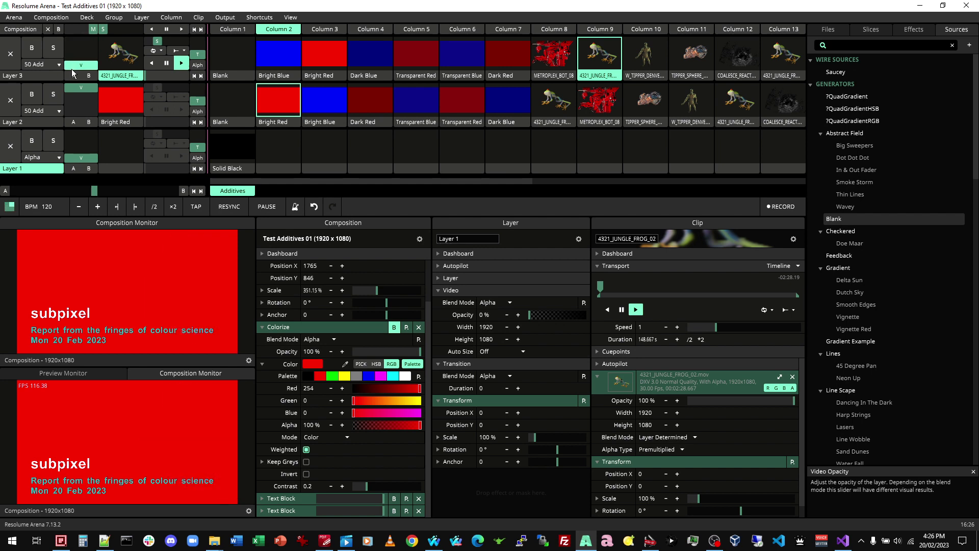
{"action": "left_click_drag", "start_coordinate": [79, 91], "coordinate": [80, 95]}
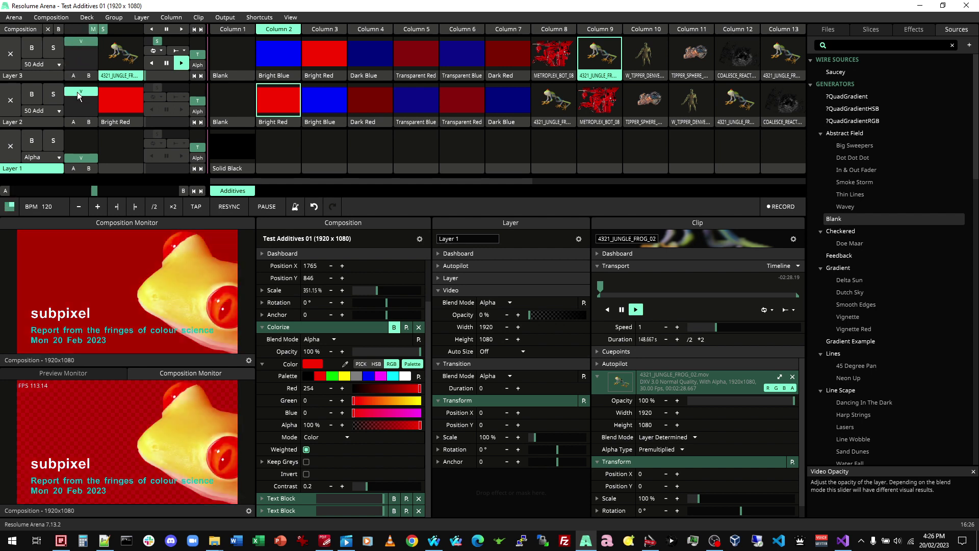
{"action": "left_click_drag", "start_coordinate": [79, 40], "coordinate": [72, 81]}
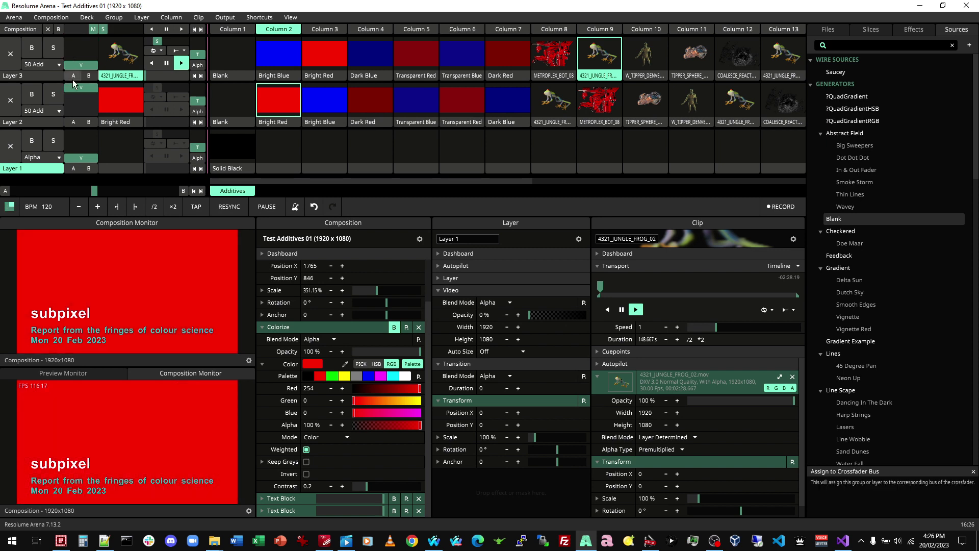
{"action": "left_click", "coordinate": [42, 121]}
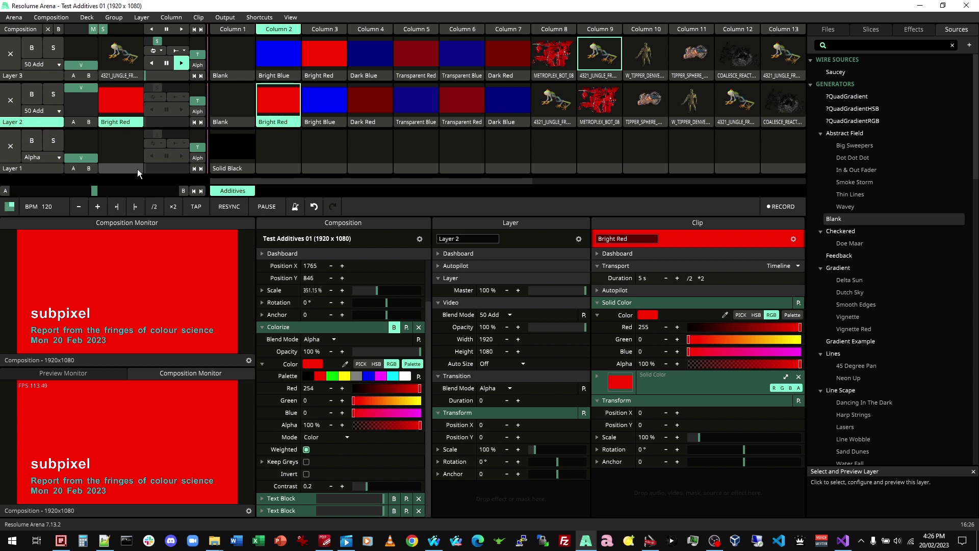
Lower Layer 2 to 87%, resample Colorize to Red 221, and show Layer 3's frog settings
{"action": "left_click_drag", "start_coordinate": [79, 87], "coordinate": [78, 90]}
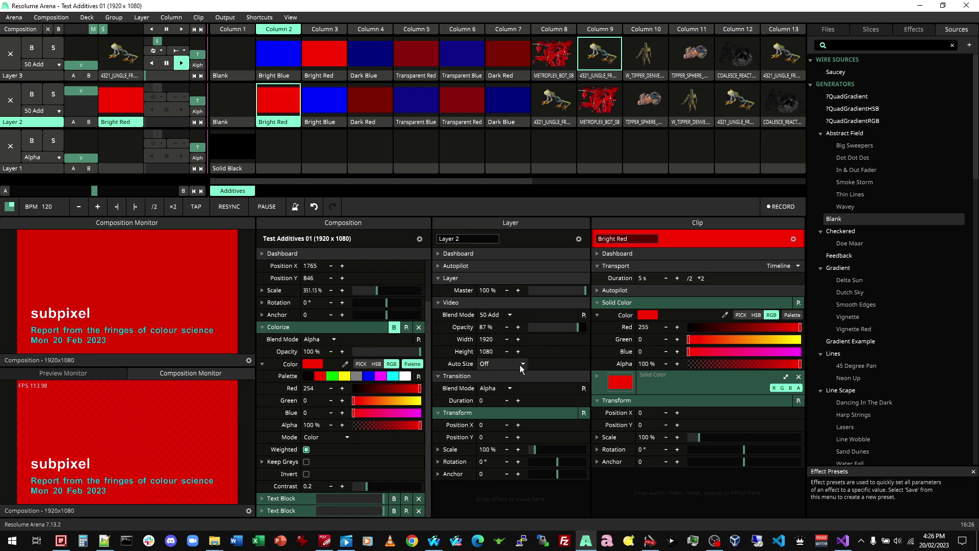
{"action": "left_click_drag", "start_coordinate": [347, 368], "coordinate": [158, 256]}
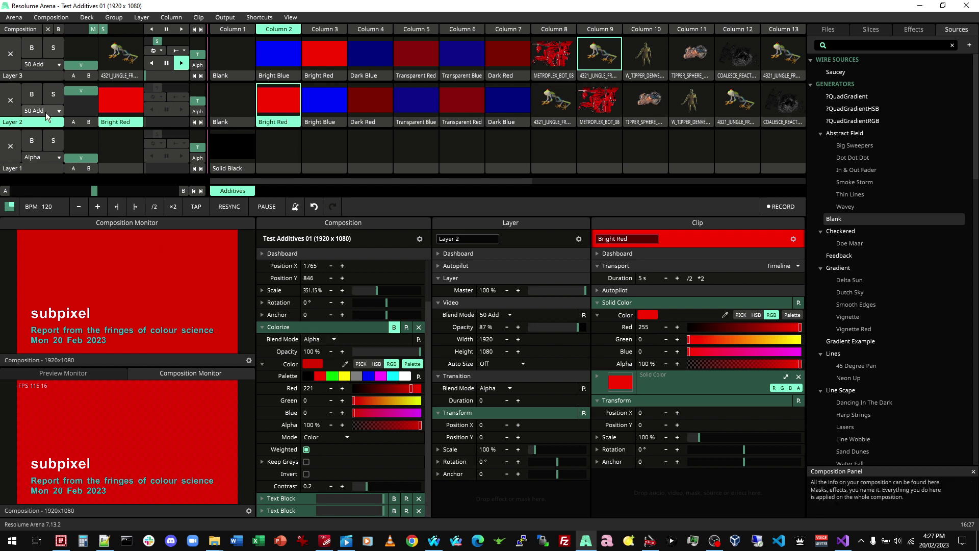
{"action": "left_click", "coordinate": [30, 74]}
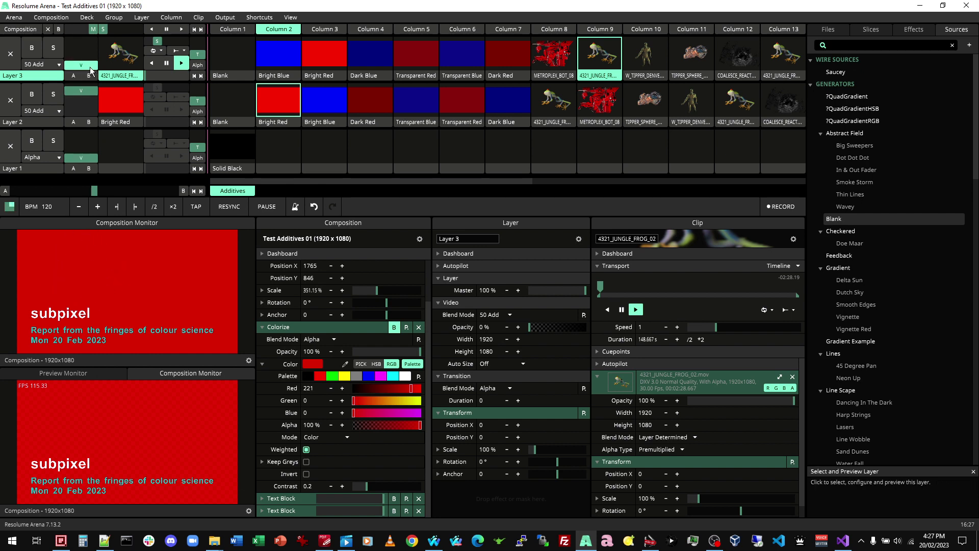
Fade the frog clip on Layer 3 fully in, fully out, and back to full opacity
{"action": "left_click_drag", "start_coordinate": [90, 70], "coordinate": [91, 34]}
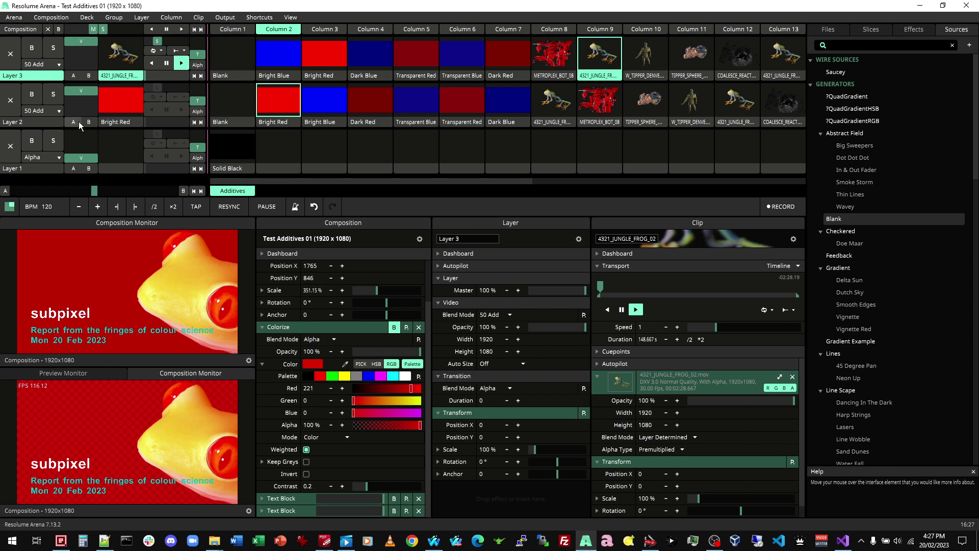
{"action": "left_click_drag", "start_coordinate": [93, 44], "coordinate": [72, 70]}
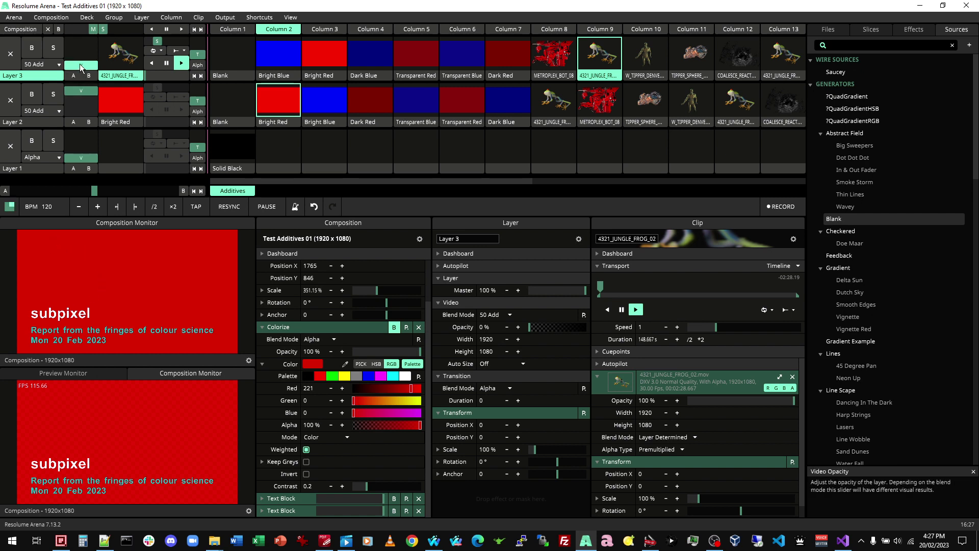
{"action": "left_click_drag", "start_coordinate": [80, 67], "coordinate": [79, 28]}
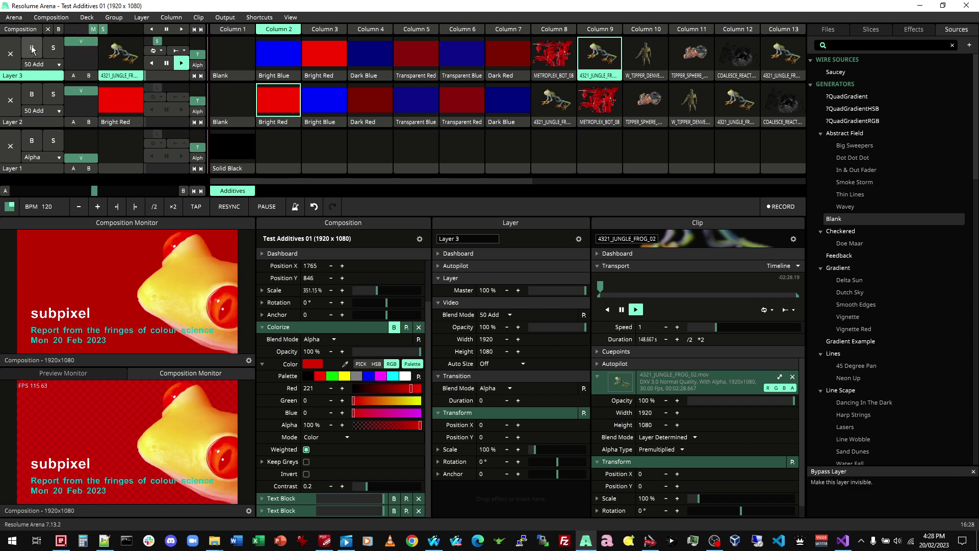
Toggle Layer 3's bypass on and off, then fade the red and frog layers to 0%
{"action": "left_click", "coordinate": [32, 49]}
{"action": "left_click", "coordinate": [32, 49]}
{"action": "left_click", "coordinate": [32, 48]}
{"action": "left_click", "coordinate": [32, 49]}
{"action": "left_click", "coordinate": [32, 49]}
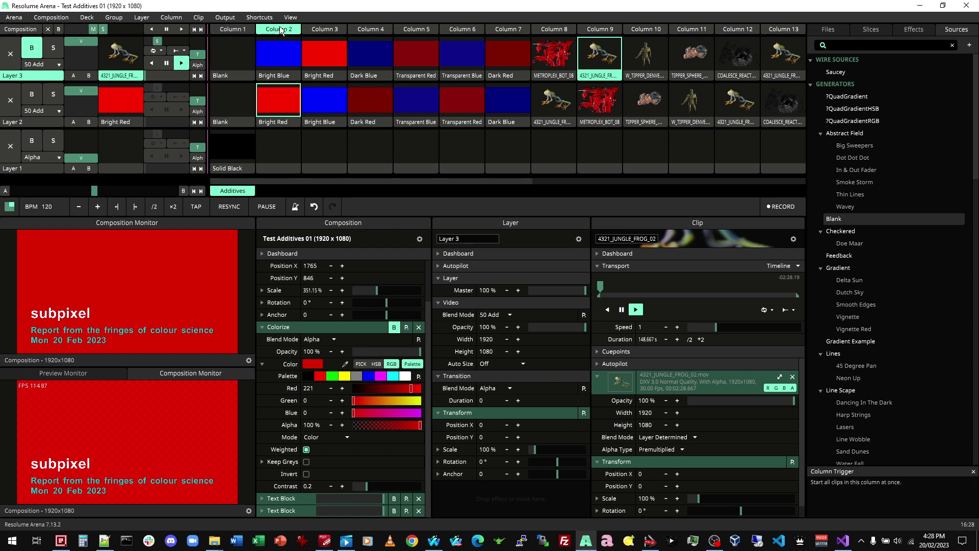
{"action": "left_click_drag", "start_coordinate": [81, 89], "coordinate": [79, 124]}
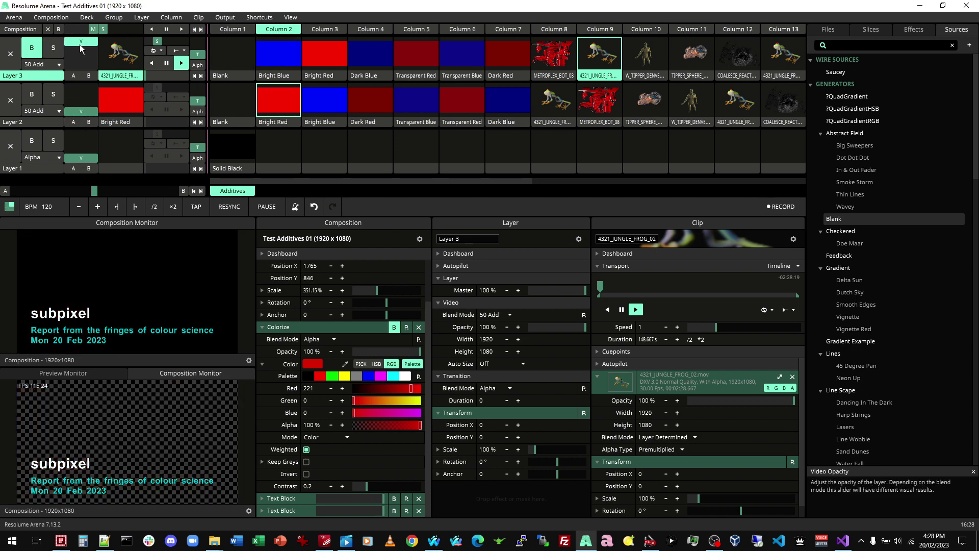
{"action": "left_click_drag", "start_coordinate": [79, 44], "coordinate": [80, 67]}
Unbypass the frog layer, fade the red back in, and play Bright Blue on Layer 3 at full opacity
{"action": "left_click", "coordinate": [32, 48]}
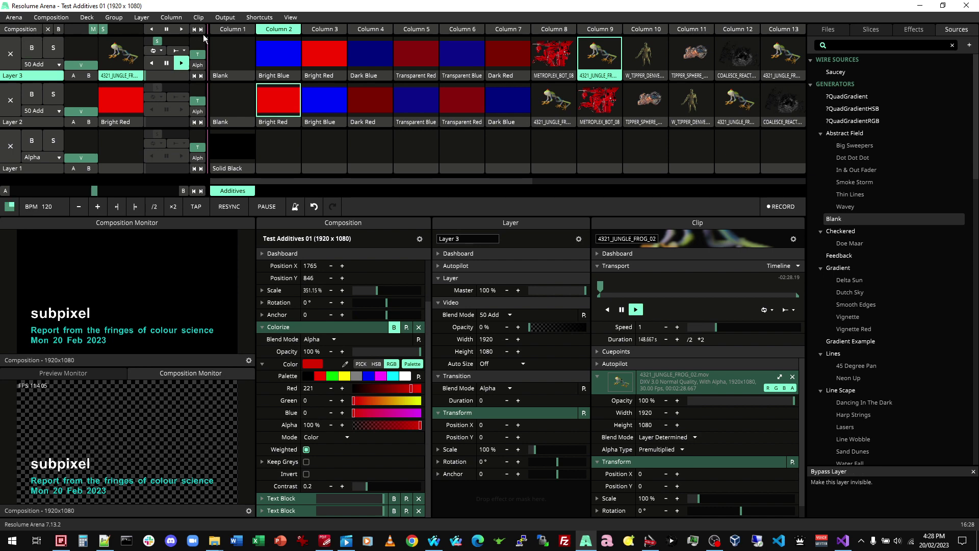
{"action": "left_click", "coordinate": [277, 104]}
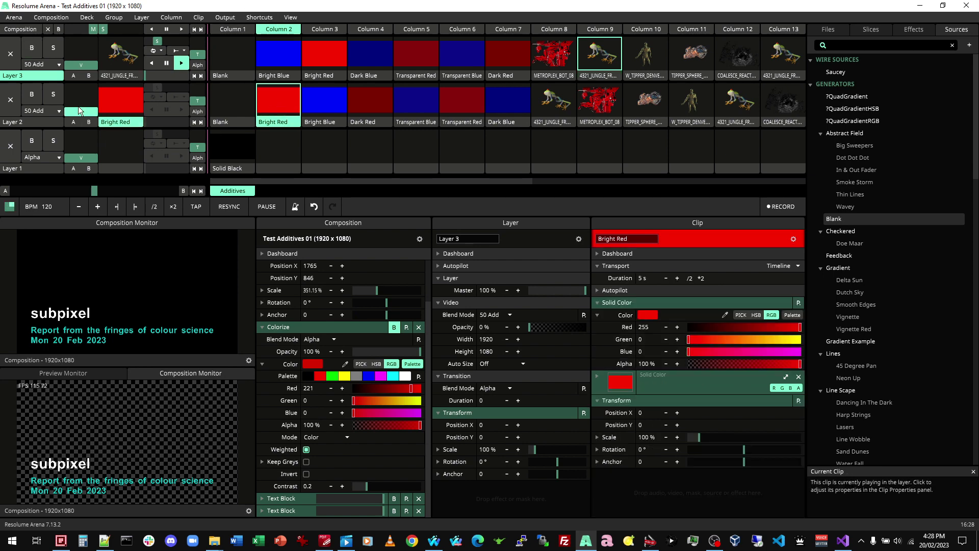
{"action": "left_click_drag", "start_coordinate": [77, 111], "coordinate": [117, 122]}
{"action": "left_click", "coordinate": [276, 60]}
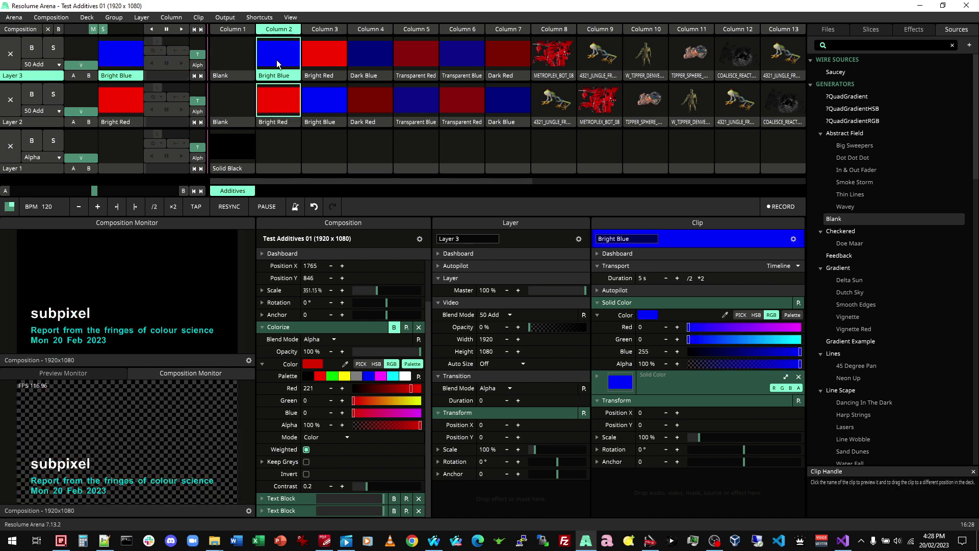
{"action": "left_click_drag", "start_coordinate": [85, 65], "coordinate": [72, 82]}
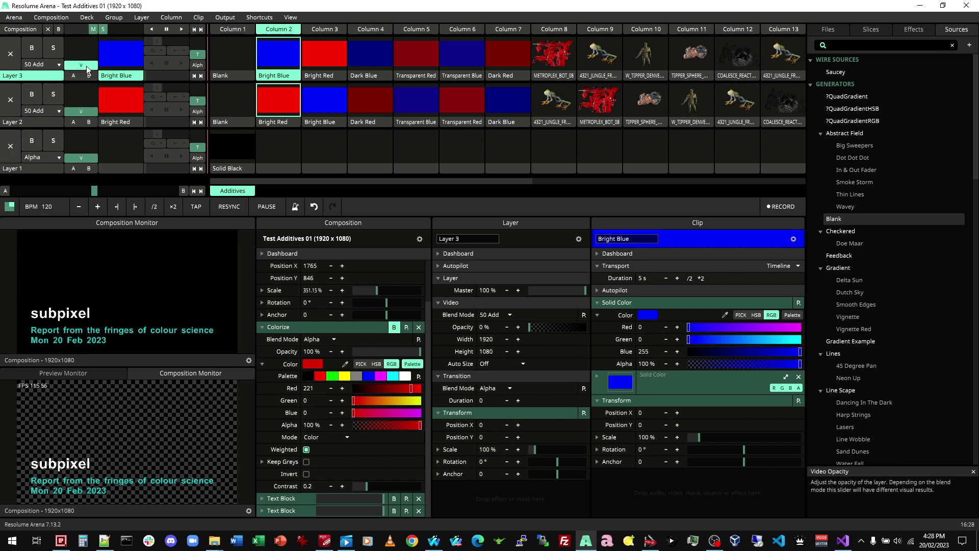
{"action": "left_click_drag", "start_coordinate": [87, 66], "coordinate": [81, 31]}
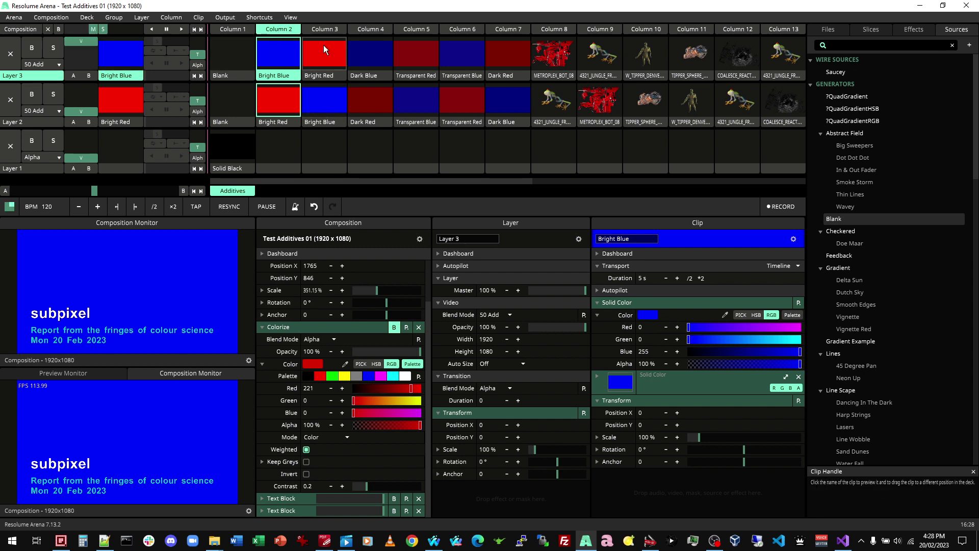
Compare Columns 3 and 2, add red and blue, and eyedrop magenta (254, 0, 254) into Colorize
{"action": "left_click", "coordinate": [327, 29]}
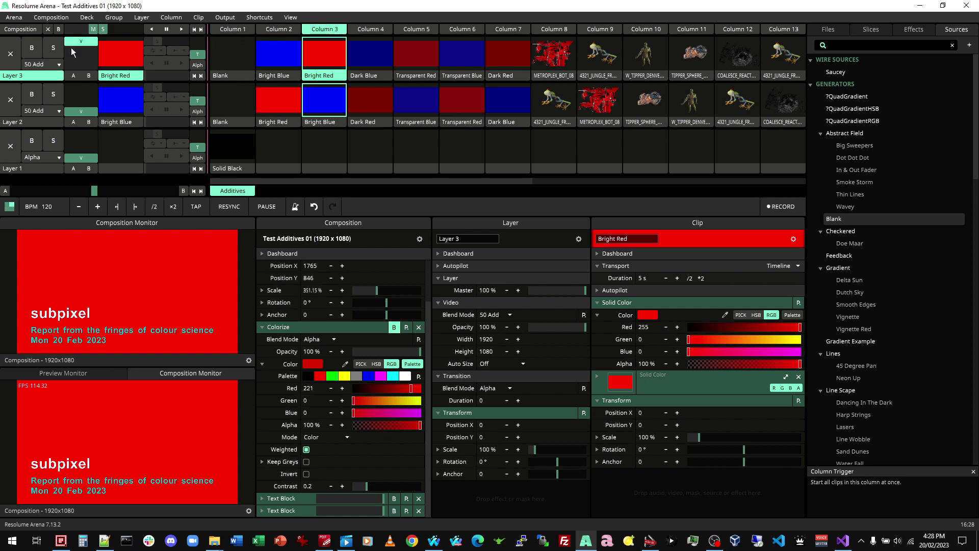
{"action": "mouse_move", "coordinate": [71, 109]}
{"action": "left_mouse_down"}
{"action": "mouse_move", "coordinate": [69, 94]}
{"action": "mouse_move", "coordinate": [71, 110]}
{"action": "left_mouse_up"}
{"action": "left_click", "coordinate": [288, 31]}
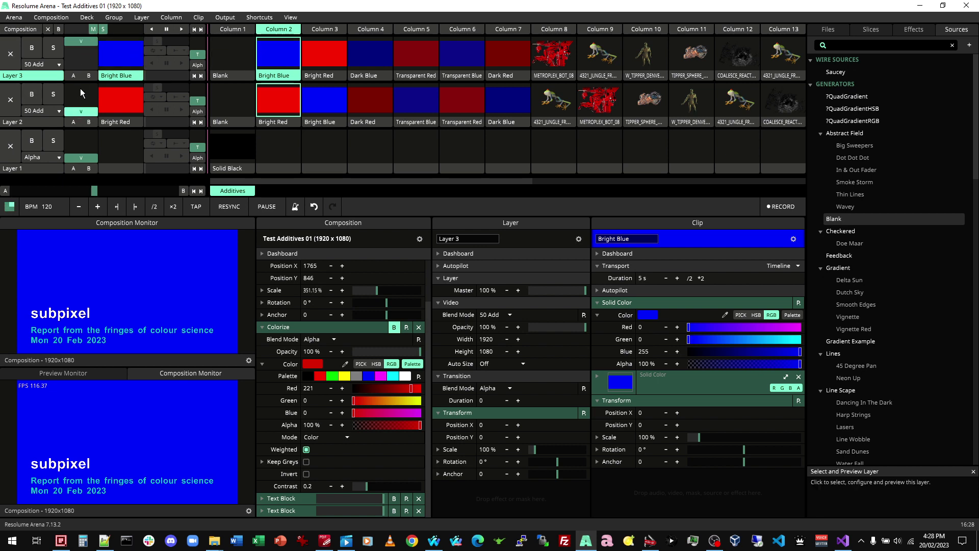
{"action": "left_click_drag", "start_coordinate": [75, 41], "coordinate": [77, 65]}
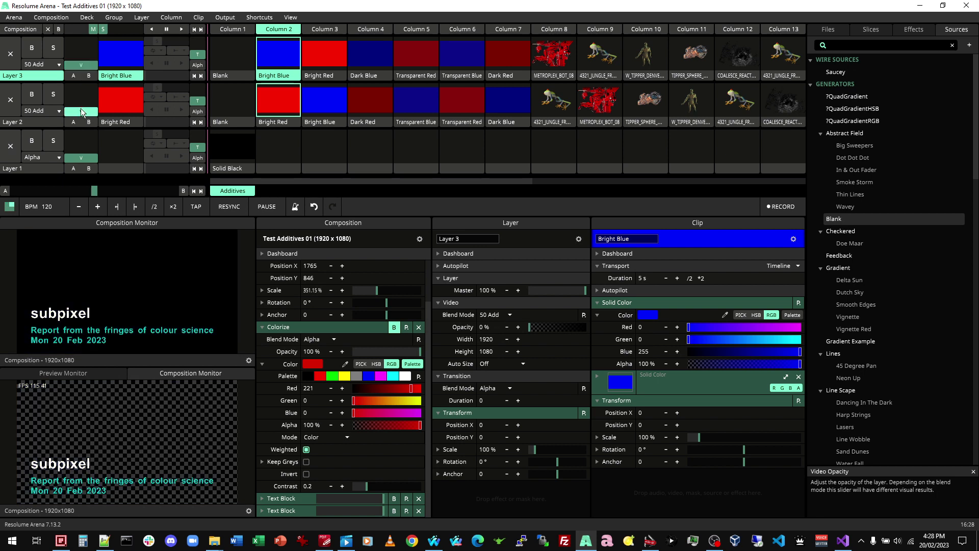
{"action": "left_click_drag", "start_coordinate": [78, 111], "coordinate": [76, 23]}
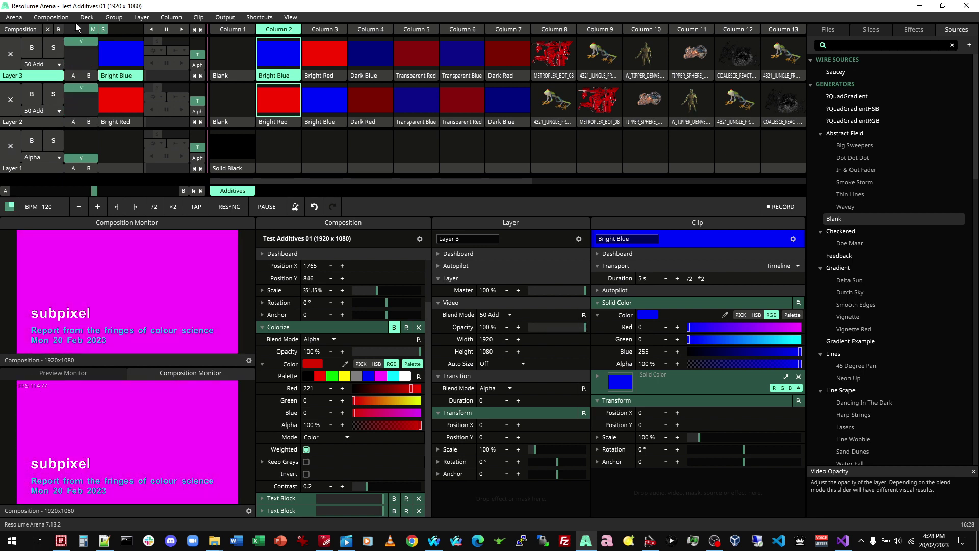
{"action": "left_click", "coordinate": [348, 363]}
{"action": "left_click", "coordinate": [162, 285]}
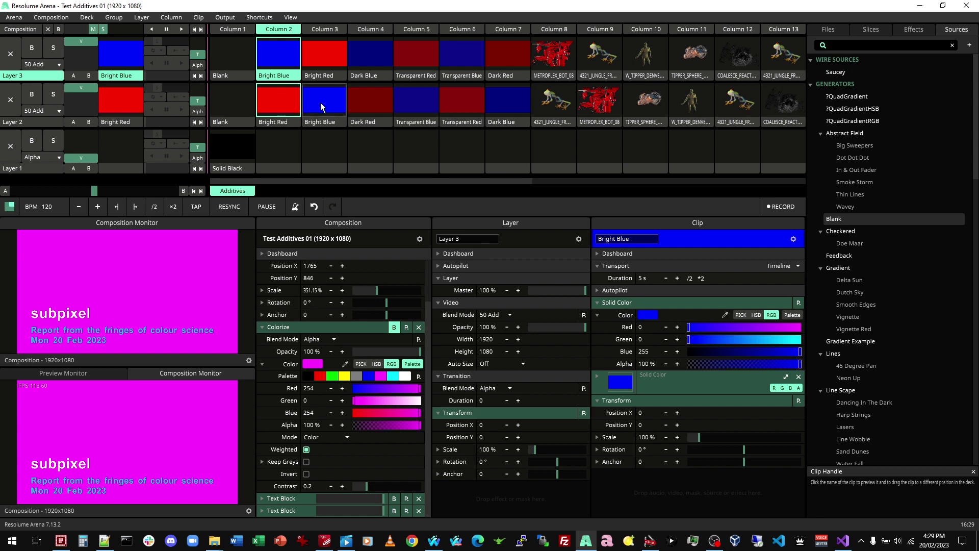
Play Column 3 again, resample Colorize from the output, and fade both layers to 0%
{"action": "left_click", "coordinate": [323, 29]}
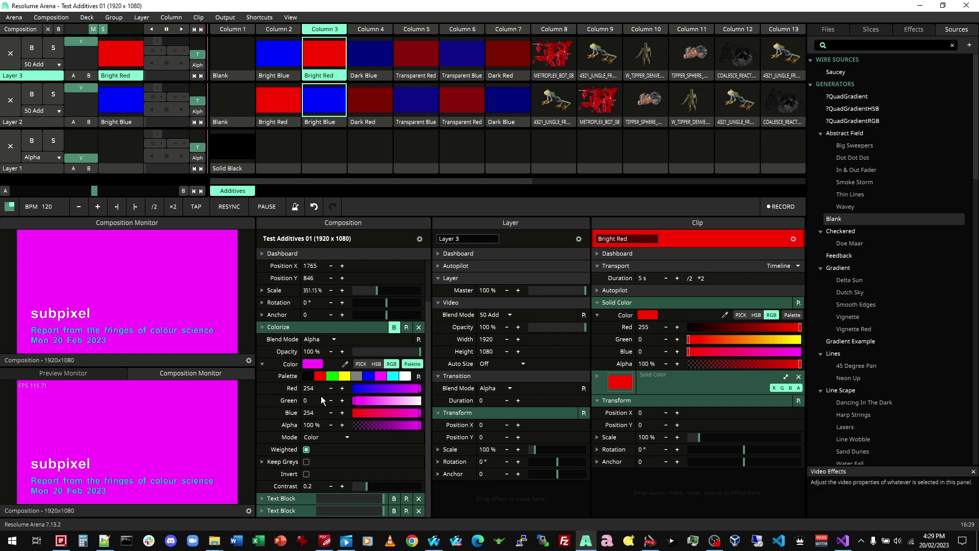
{"action": "left_click_drag", "start_coordinate": [348, 365], "coordinate": [123, 276]}
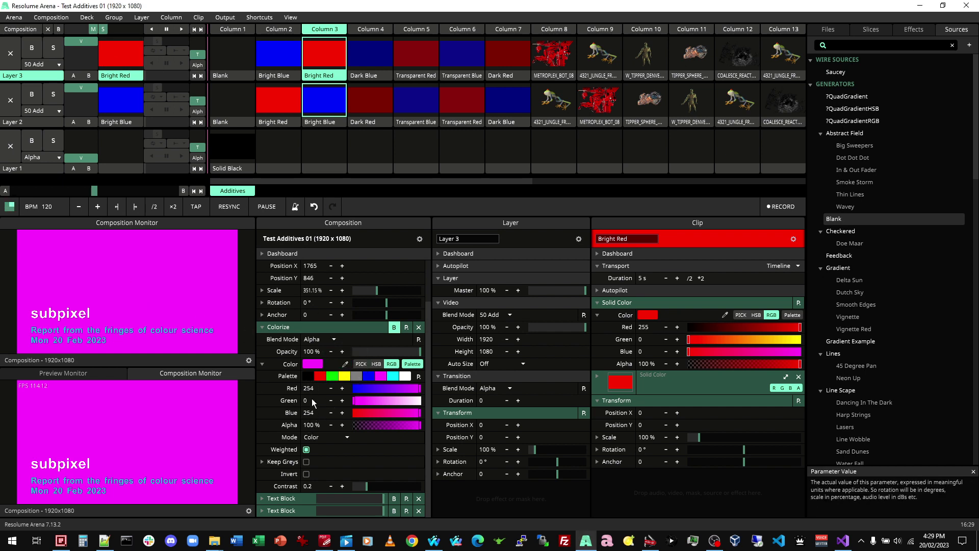
{"action": "left_click_drag", "start_coordinate": [69, 48], "coordinate": [76, 123]}
Play Column 4 and inspect the Bright Blue, Dark Red and Dark Blue clip properties
{"action": "left_click", "coordinate": [332, 106]}
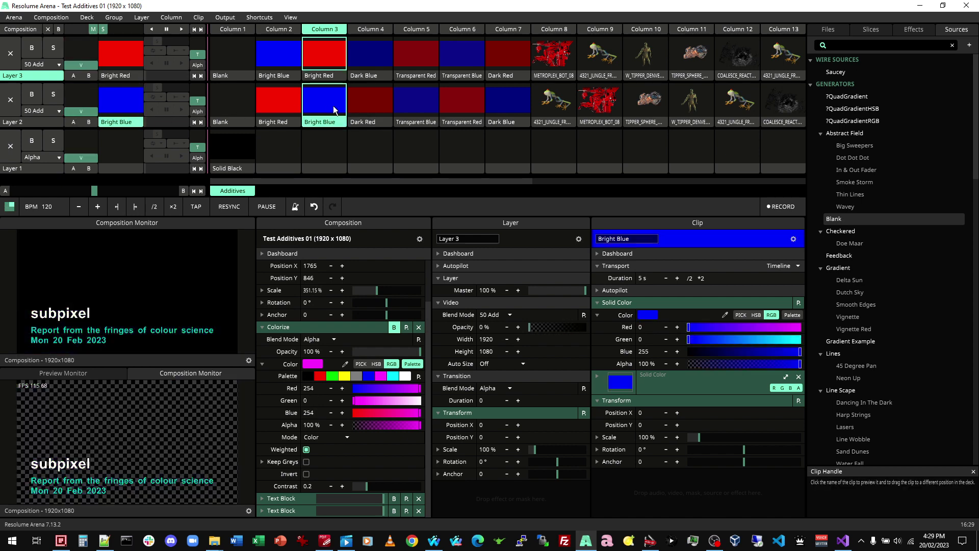
{"action": "left_click", "coordinate": [375, 32]}
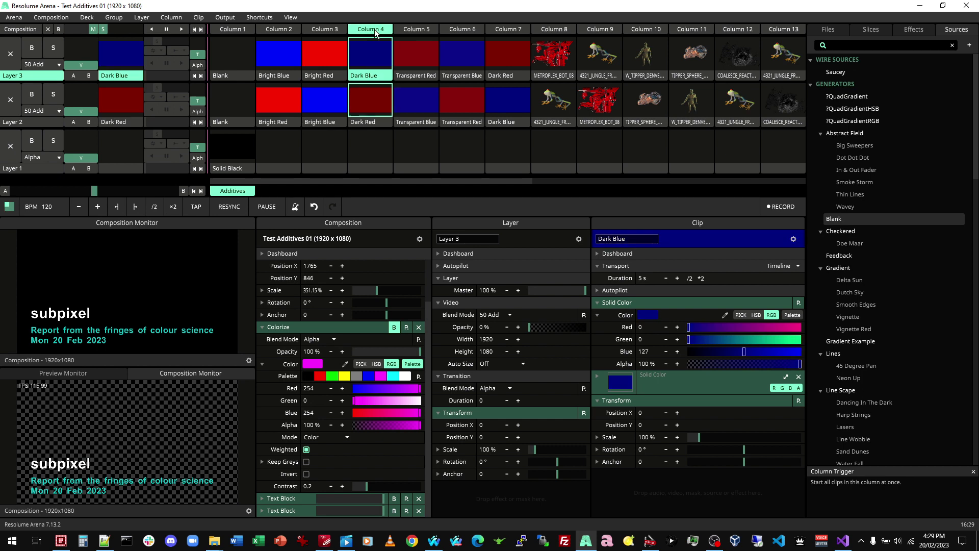
{"action": "left_click", "coordinate": [369, 108]}
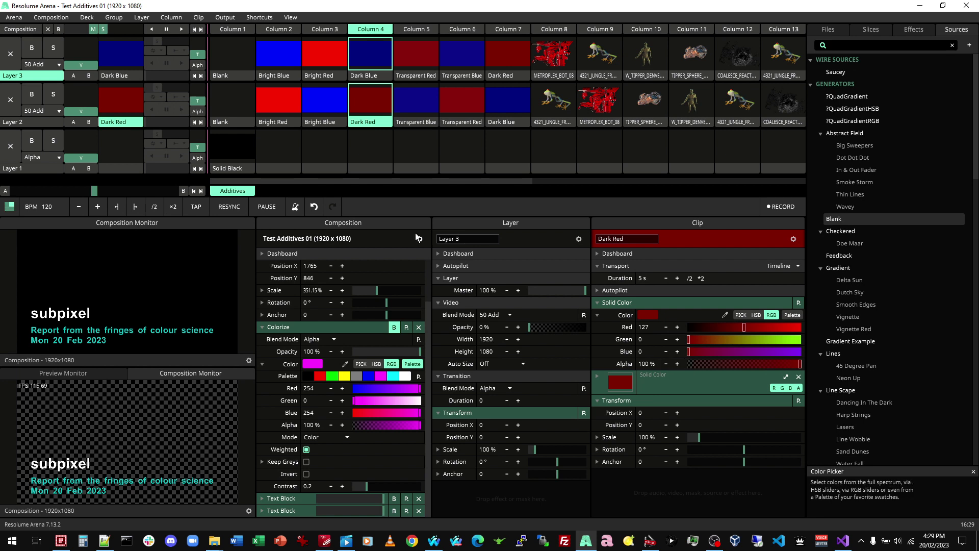
{"action": "left_click", "coordinate": [371, 52]}
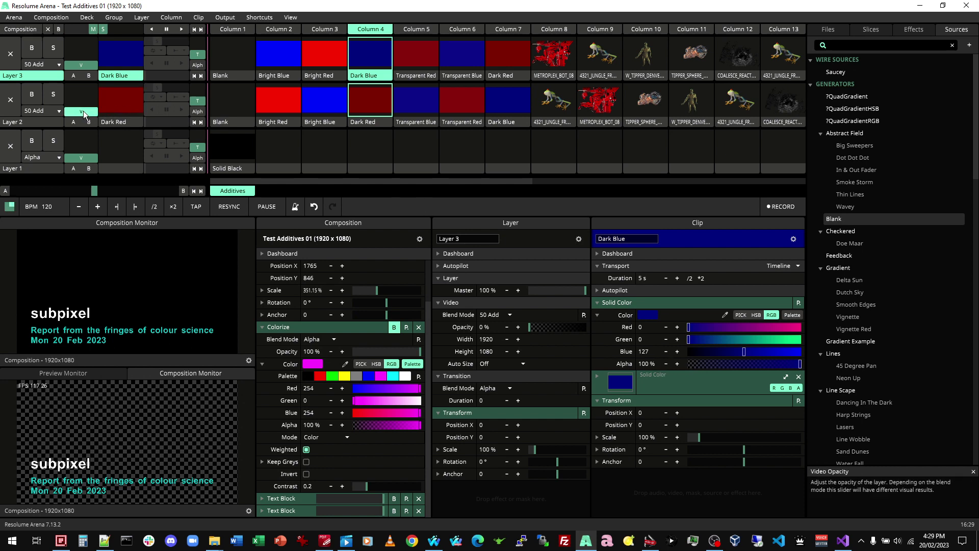
Sample the dark red and blue blend (127, 0, 127) into Colorize, then move both Dark clips to Column 5
{"action": "left_click_drag", "start_coordinate": [84, 114], "coordinate": [84, 100]}
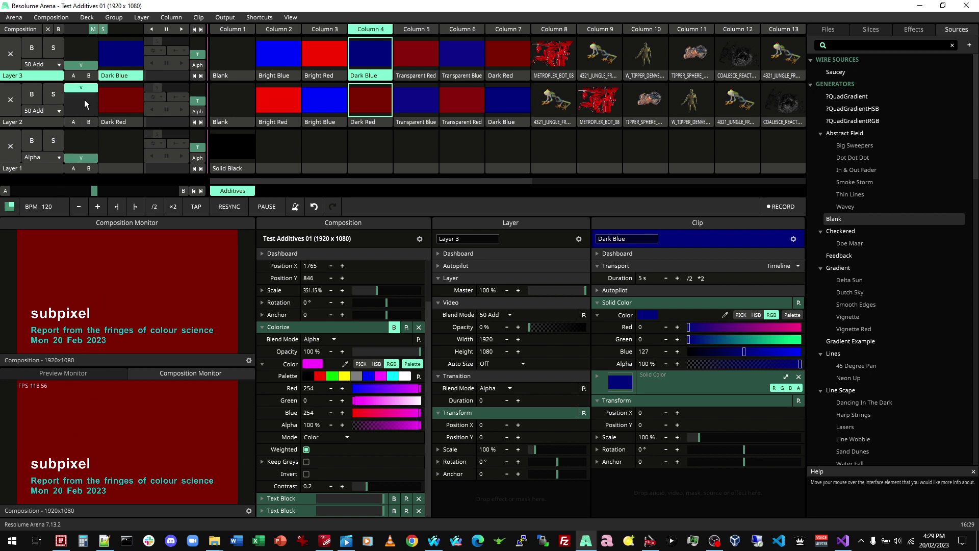
{"action": "left_click_drag", "start_coordinate": [84, 96], "coordinate": [87, 129]}
{"action": "left_click_drag", "start_coordinate": [82, 65], "coordinate": [82, 20]}
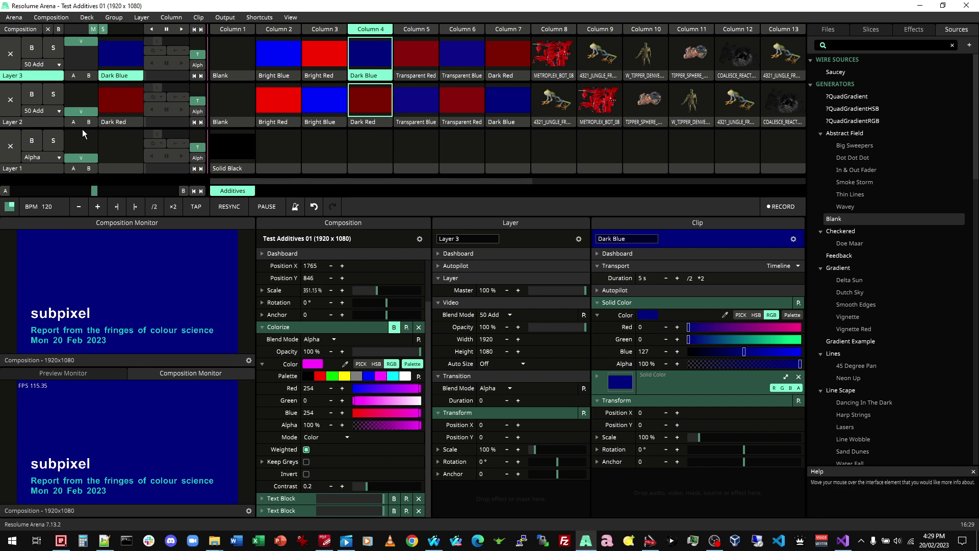
{"action": "left_click_drag", "start_coordinate": [89, 41], "coordinate": [85, 76]}
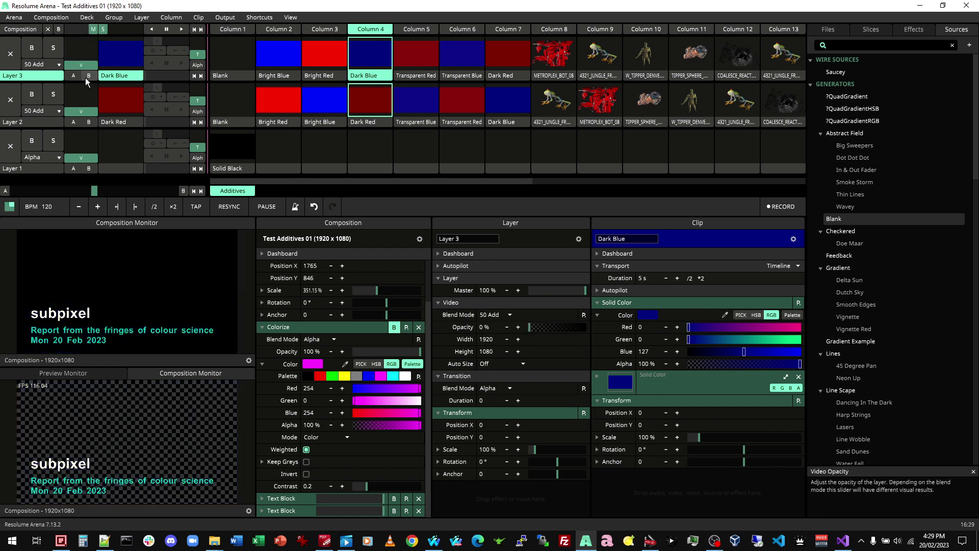
{"action": "left_click_drag", "start_coordinate": [86, 112], "coordinate": [83, 41]}
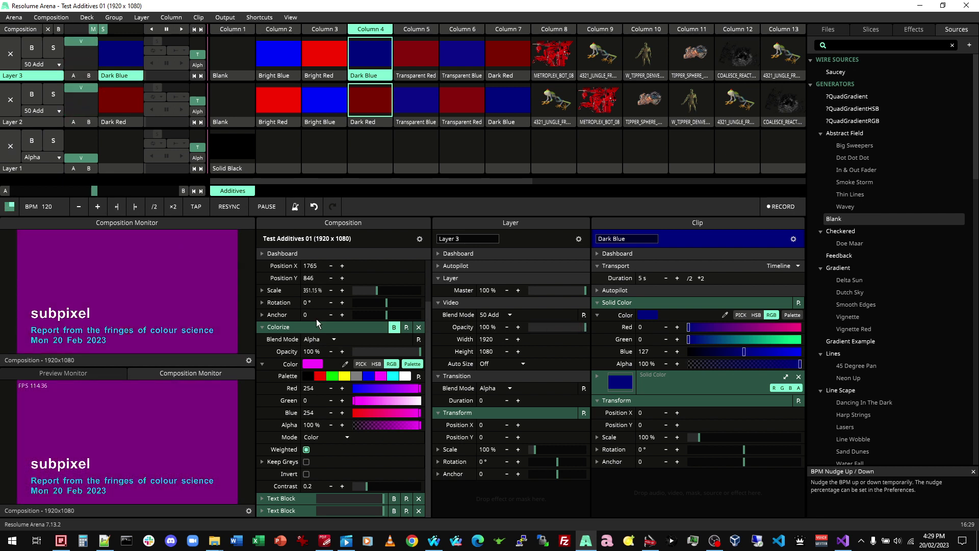
{"action": "left_click", "coordinate": [345, 364]}
{"action": "left_click", "coordinate": [135, 275]}
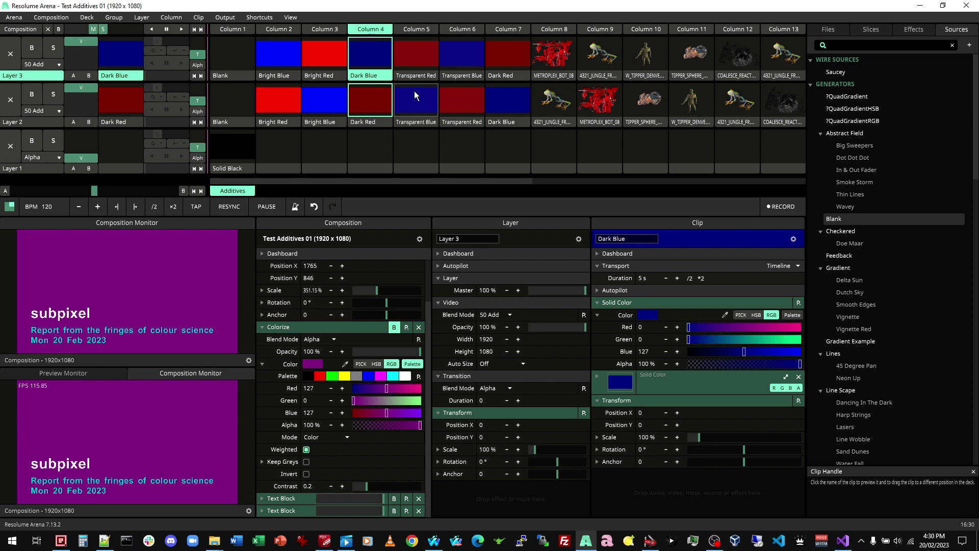
{"action": "left_click_drag", "start_coordinate": [507, 123], "coordinate": [412, 123]}
{"action": "left_click_drag", "start_coordinate": [512, 75], "coordinate": [423, 76]}
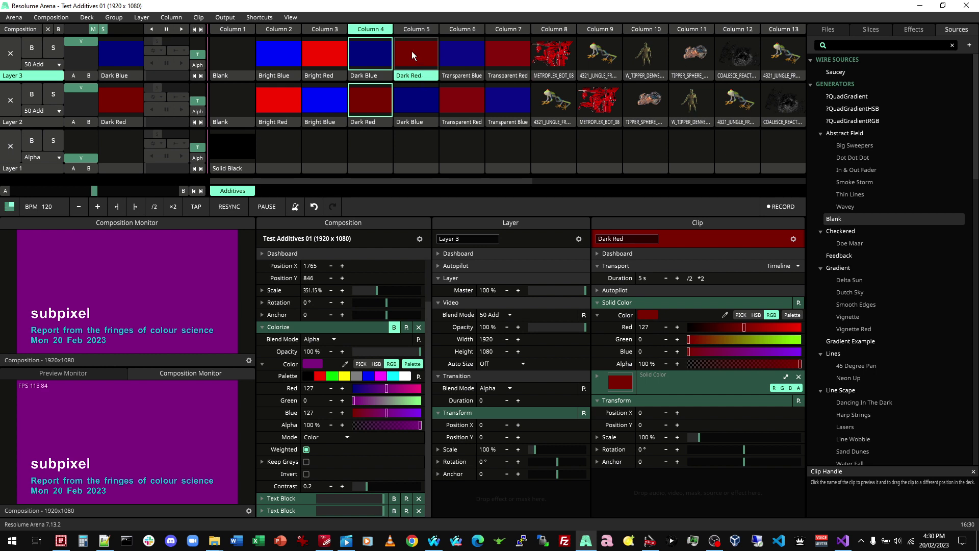
Play Column 5, alternate between Columns 4 and 5, then fade Layer 3 to 0% on Column 4
{"action": "left_click", "coordinate": [411, 51]}
{"action": "left_click", "coordinate": [410, 96]}
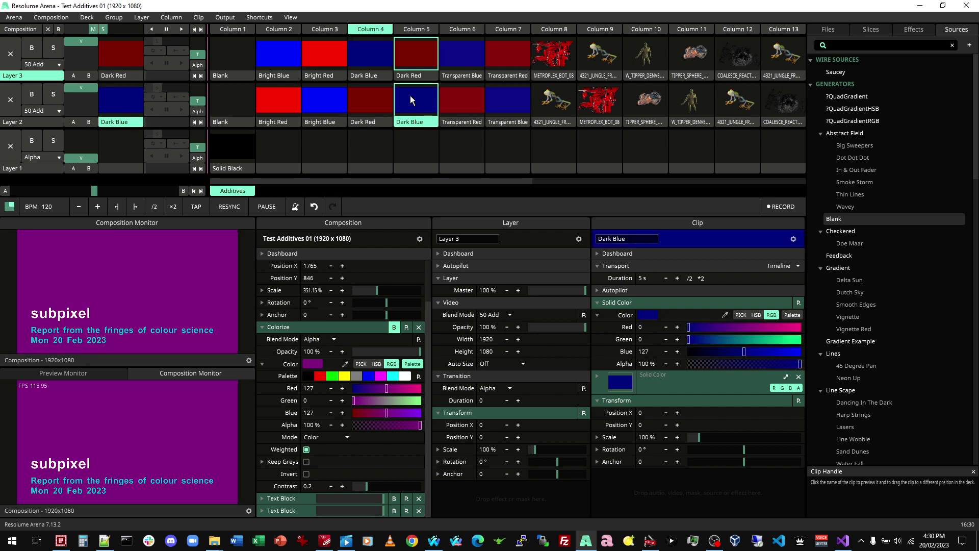
{"action": "left_click", "coordinate": [400, 42]}
{"action": "left_click", "coordinate": [368, 26]}
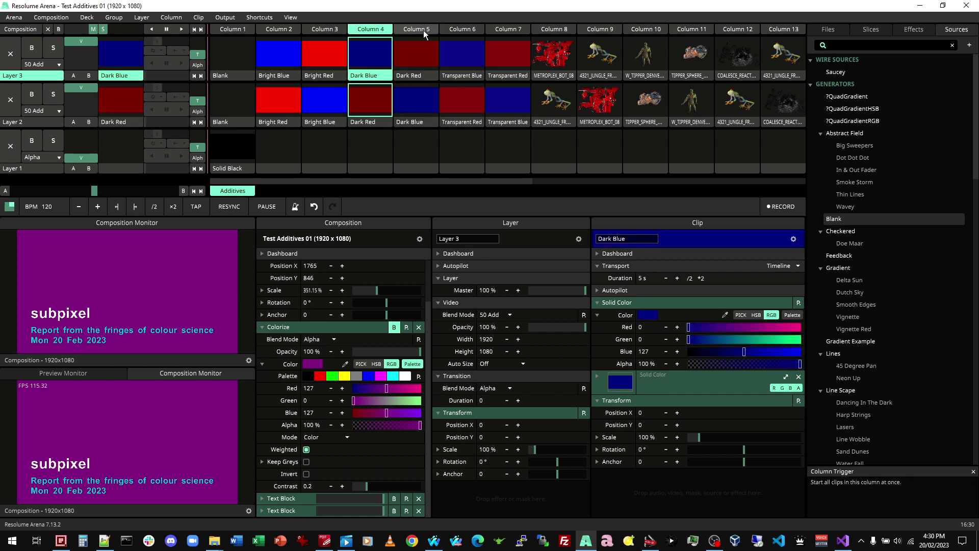
{"action": "left_click", "coordinate": [424, 29]}
{"action": "left_click", "coordinate": [373, 29]}
{"action": "left_click", "coordinate": [422, 29]}
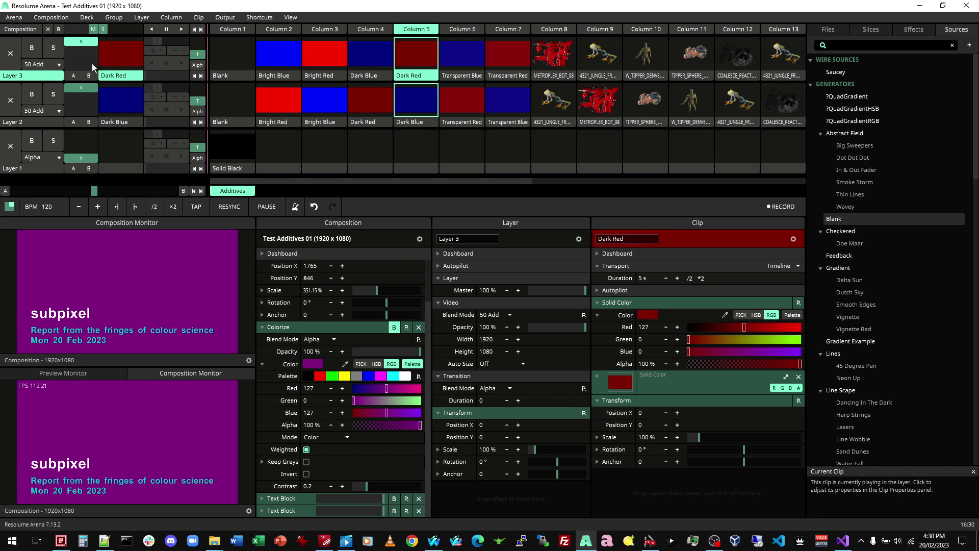
{"action": "left_click", "coordinate": [369, 28]}
{"action": "left_click_drag", "start_coordinate": [81, 40], "coordinate": [81, 65]}
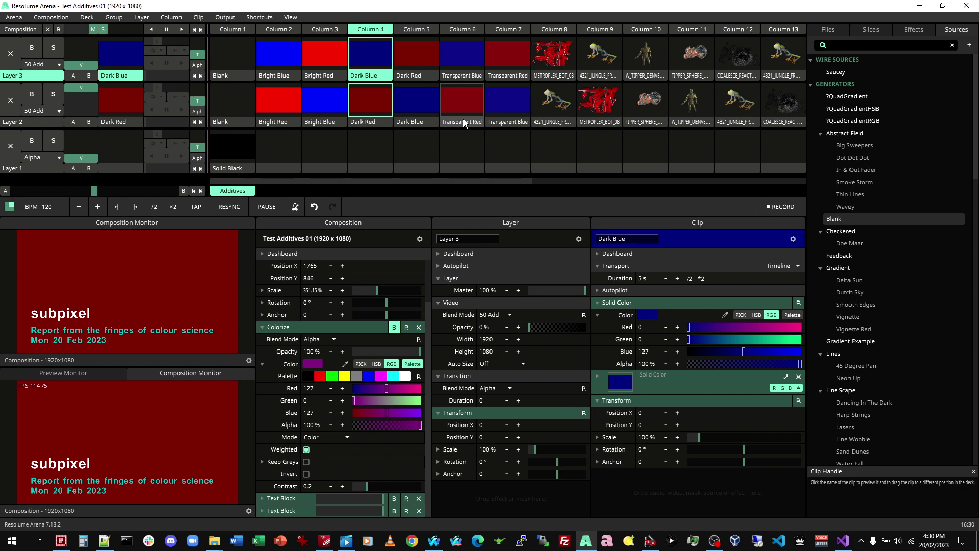
{"action": "left_click", "coordinate": [362, 124]}
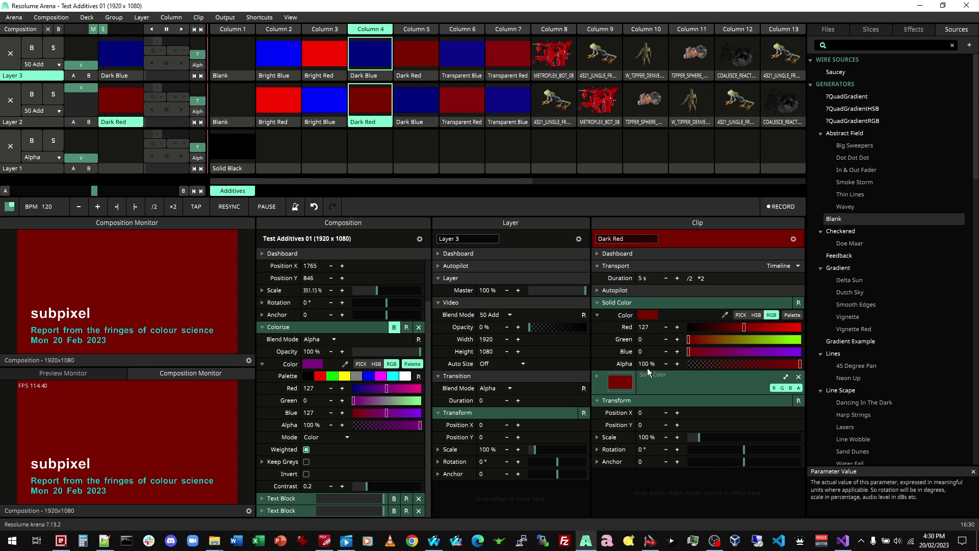
{"action": "left_click", "coordinate": [460, 122]}
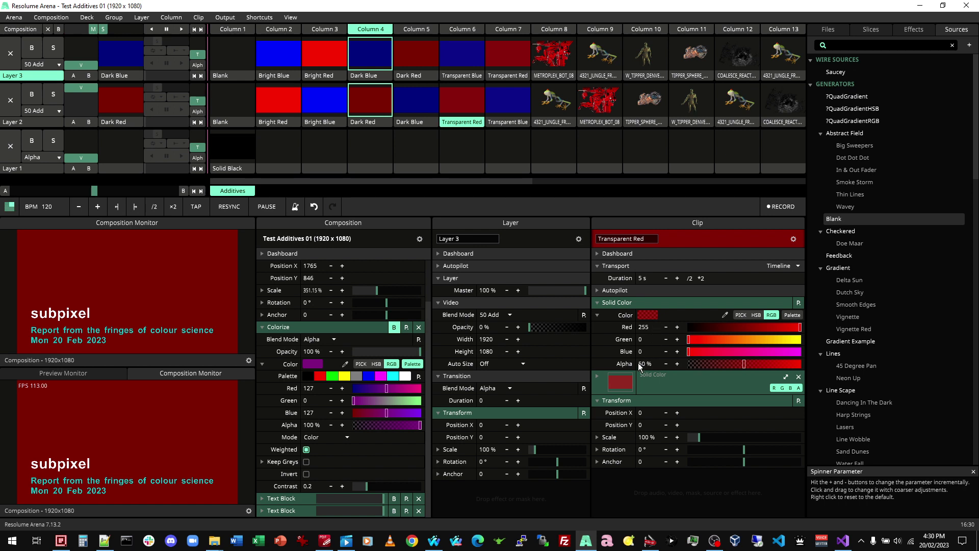
{"action": "left_click", "coordinate": [462, 104]}
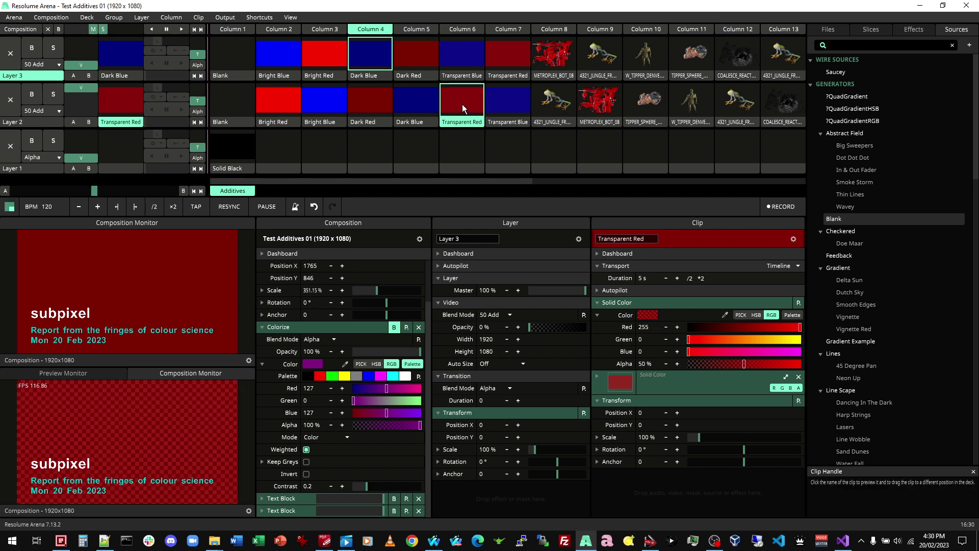
{"action": "left_click", "coordinate": [366, 99]}
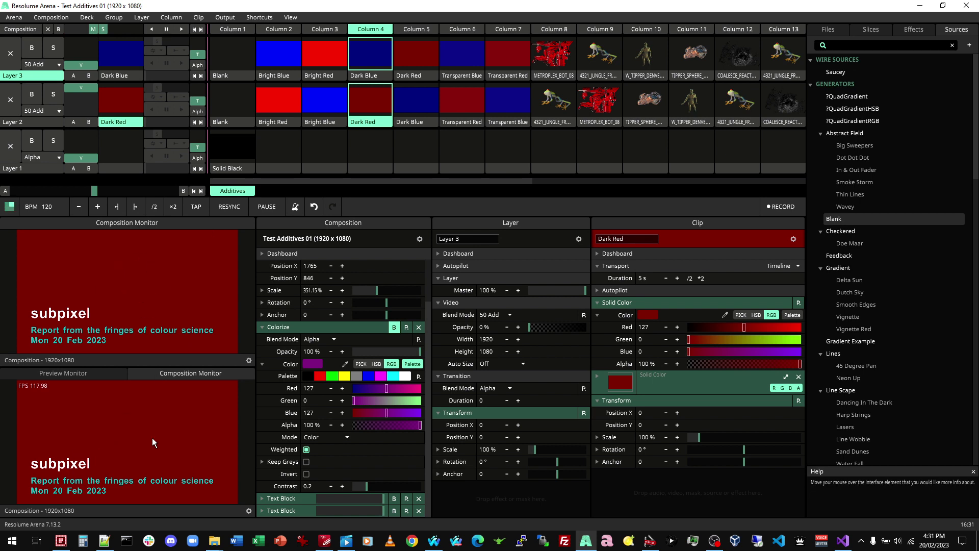
{"action": "left_click", "coordinate": [468, 97]}
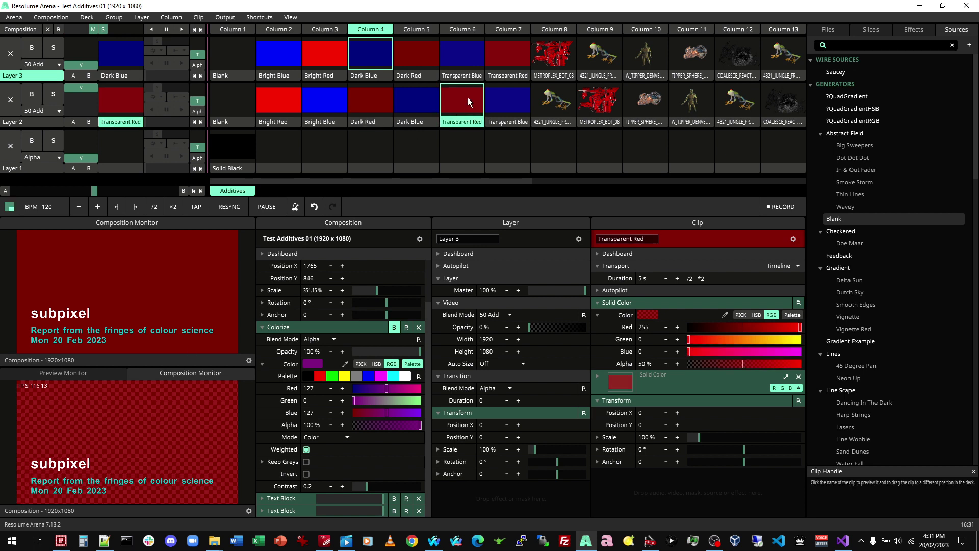
{"action": "left_click", "coordinate": [375, 102]}
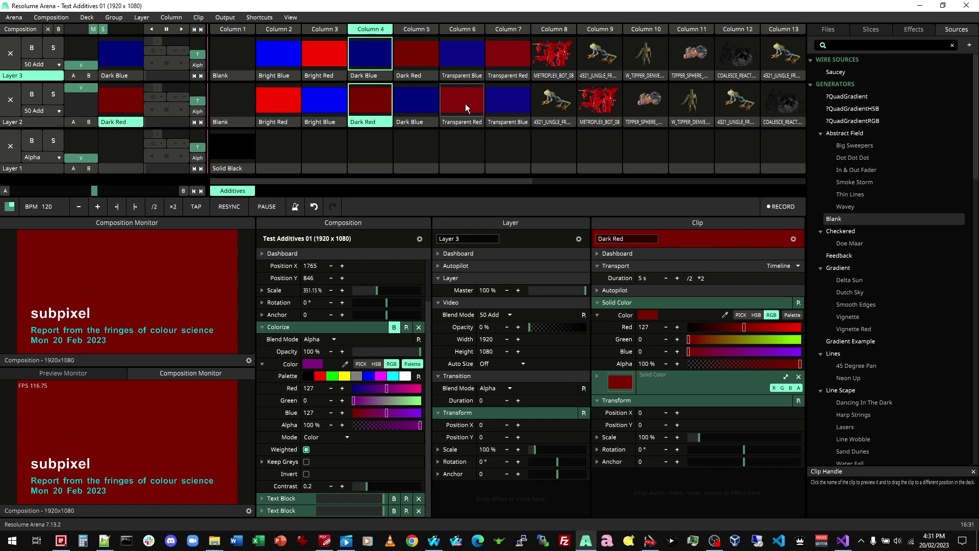
{"action": "left_click", "coordinate": [465, 103]}
{"action": "left_click", "coordinate": [360, 106]}
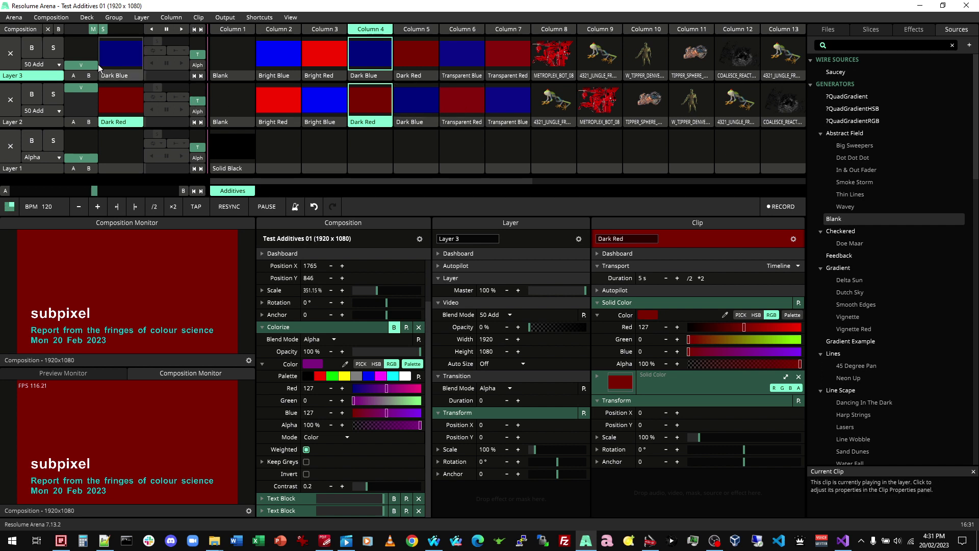
Launch Column 6's Transparent Red and Blue pair and rebalance the Layer 2 and 3 opacity faders
{"action": "left_click_drag", "start_coordinate": [82, 88], "coordinate": [81, 111]}
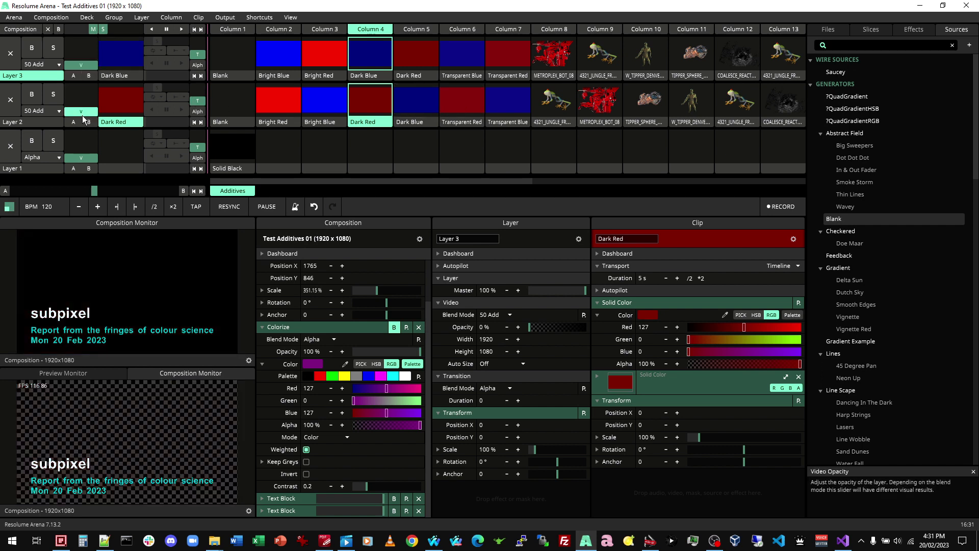
{"action": "left_click", "coordinate": [464, 29]}
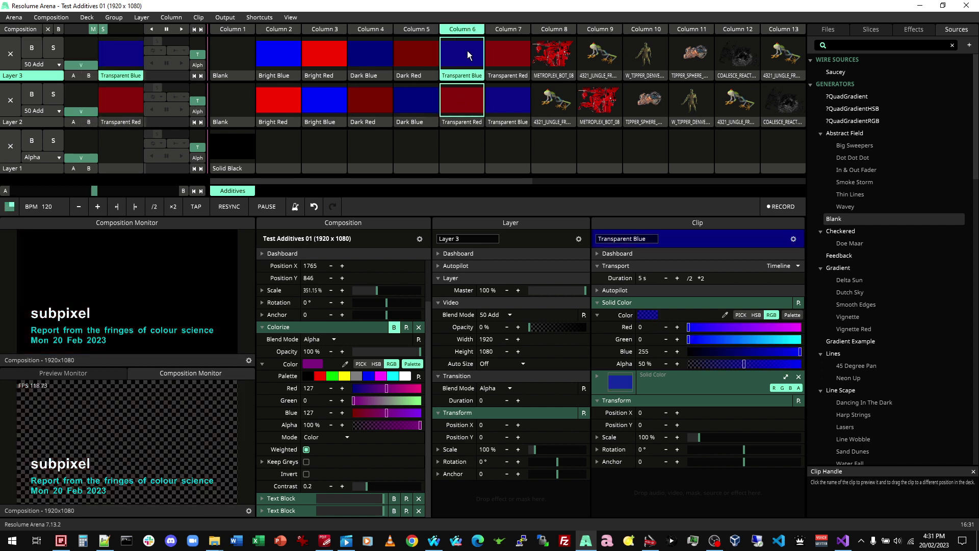
{"action": "left_click", "coordinate": [461, 103]}
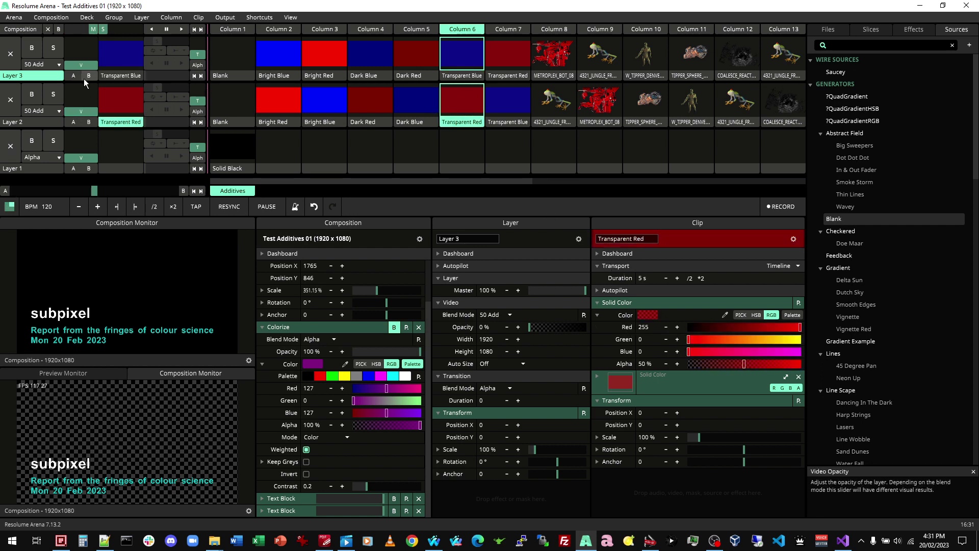
{"action": "mouse_move", "coordinate": [85, 68]}
{"action": "left_mouse_down"}
{"action": "mouse_move", "coordinate": [84, 39]}
{"action": "mouse_move", "coordinate": [81, 66]}
{"action": "left_mouse_up"}
{"action": "left_click_drag", "start_coordinate": [81, 111], "coordinate": [79, 90]}
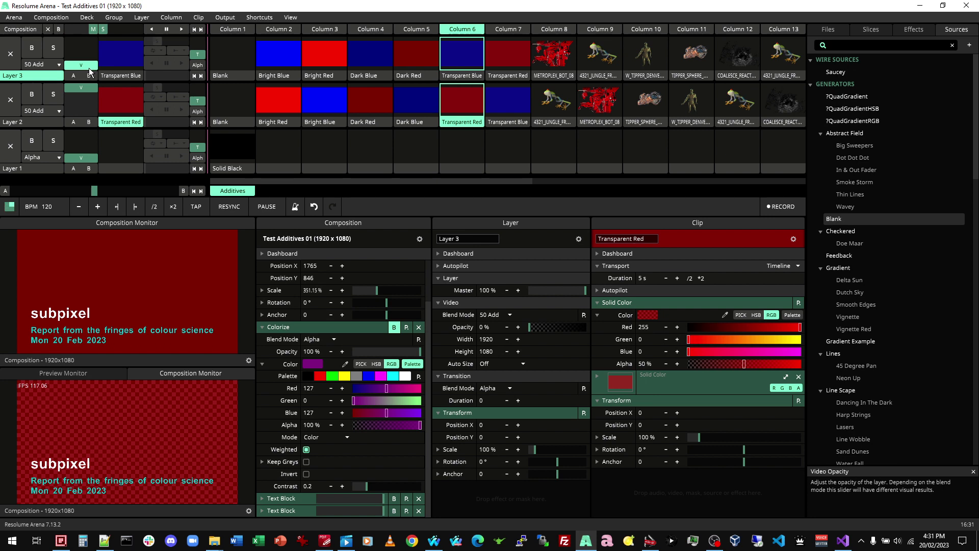
{"action": "left_click_drag", "start_coordinate": [90, 71], "coordinate": [88, 36]}
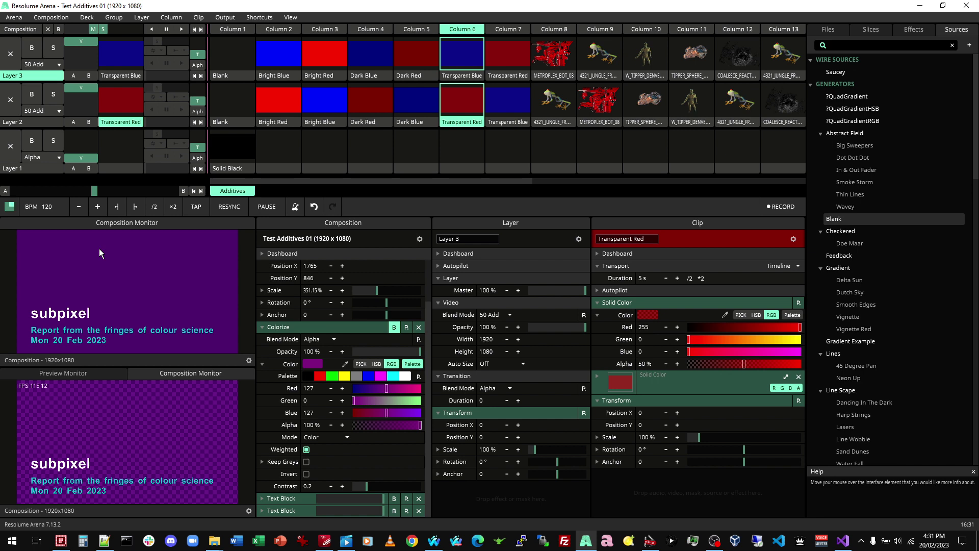
Sample the purple Composition Monitor output into Colorize, giving 79/0/111
{"action": "left_click", "coordinate": [344, 363]}
{"action": "left_click", "coordinate": [140, 268]}
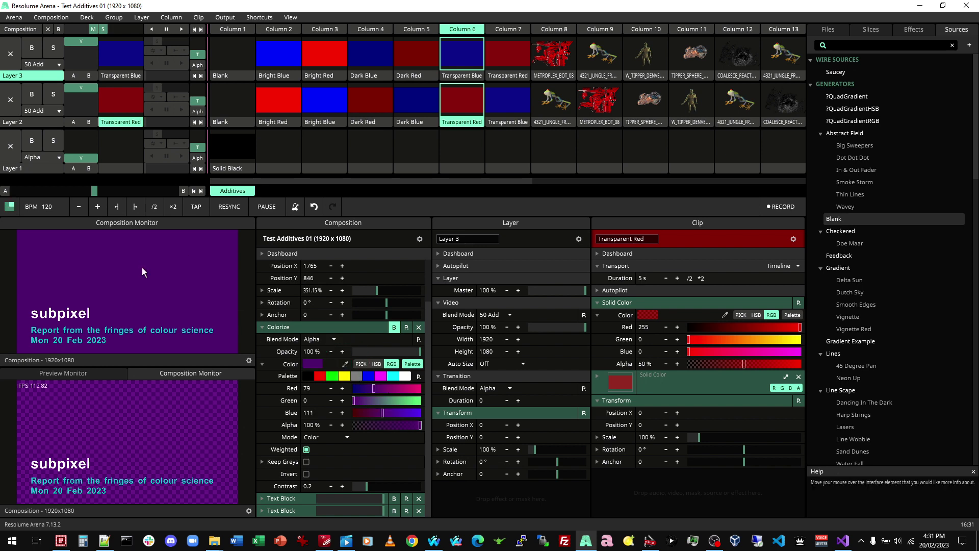
{"action": "double_click", "coordinate": [313, 411]}
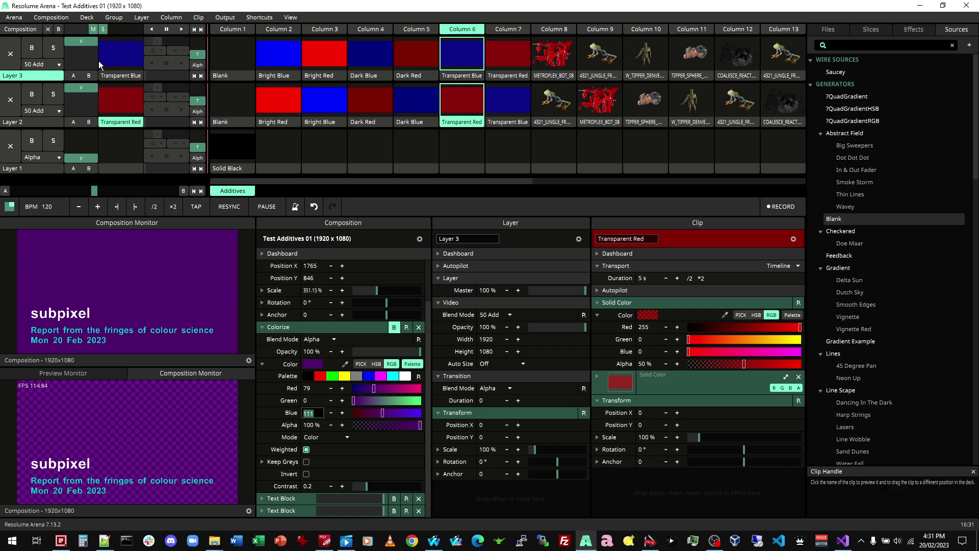
Fade Layer 3 to 0% and play Column 7's Transparent Blue and Transparent Red clips
{"action": "left_click_drag", "start_coordinate": [81, 42], "coordinate": [81, 111]}
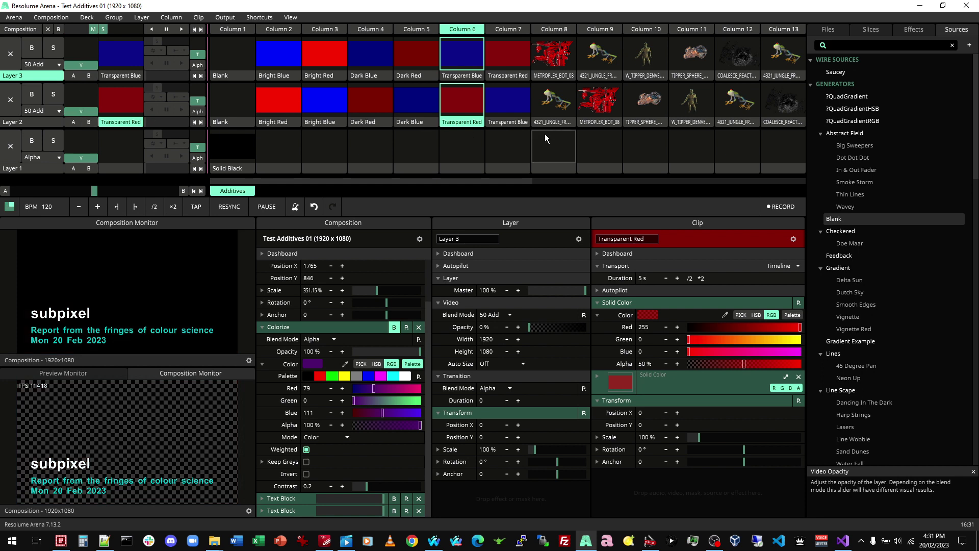
{"action": "left_click", "coordinate": [510, 102]}
{"action": "left_click", "coordinate": [509, 66]}
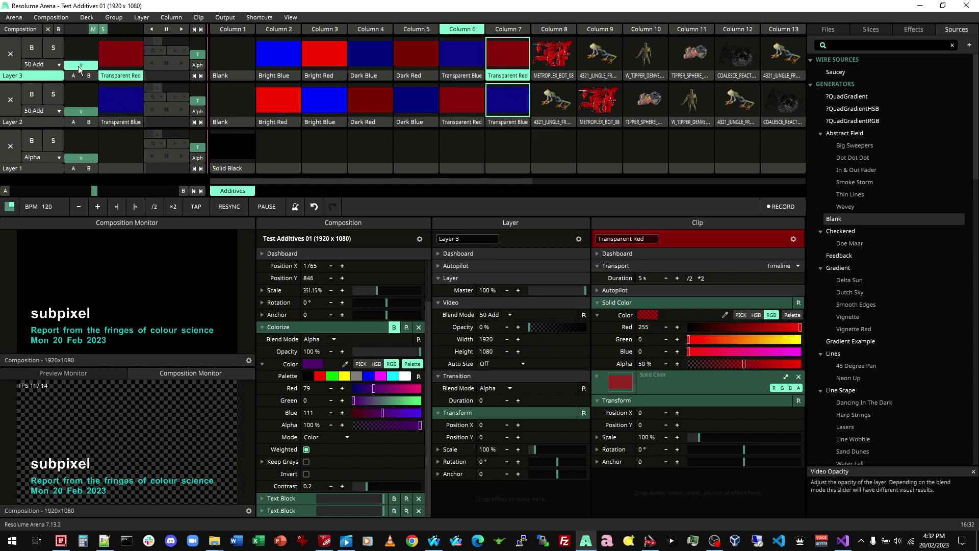
Fade Layer 3 up over the blue and resample the magenta output into Colorize as 111/0/79
{"action": "mouse_move", "coordinate": [80, 65]}
{"action": "left_mouse_down"}
{"action": "mouse_move", "coordinate": [79, 36]}
{"action": "mouse_move", "coordinate": [80, 90]}
{"action": "mouse_move", "coordinate": [73, 82]}
{"action": "left_mouse_up"}
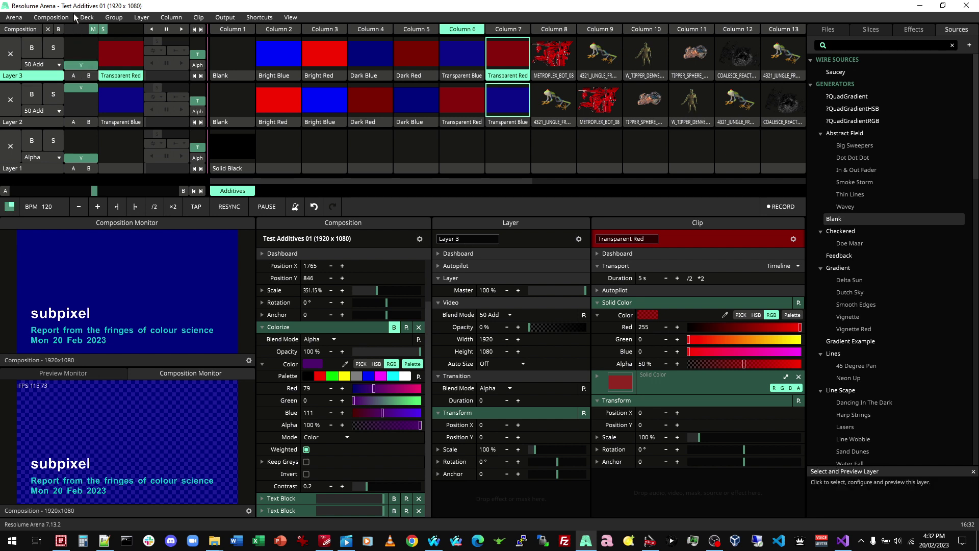
{"action": "left_click_drag", "start_coordinate": [80, 65], "coordinate": [80, 14]}
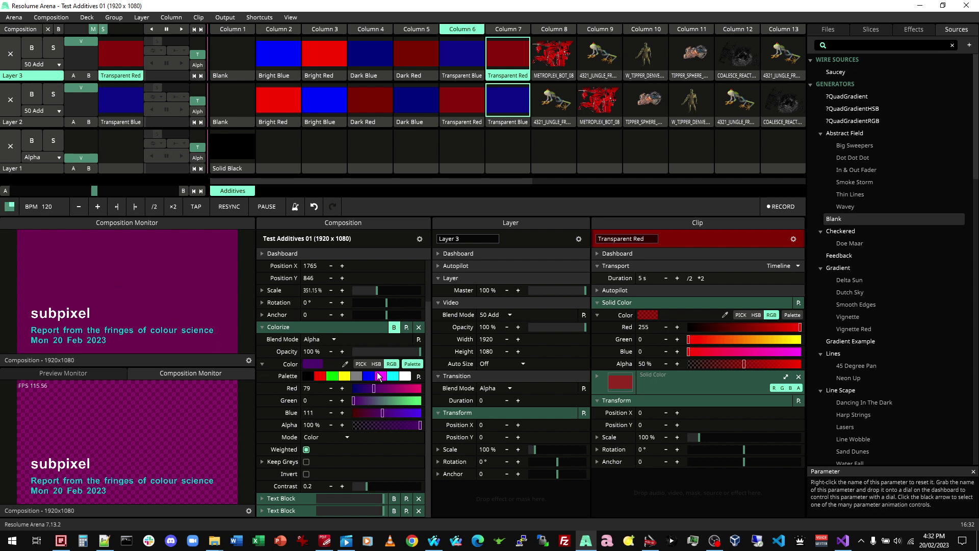
{"action": "left_click", "coordinate": [346, 364]}
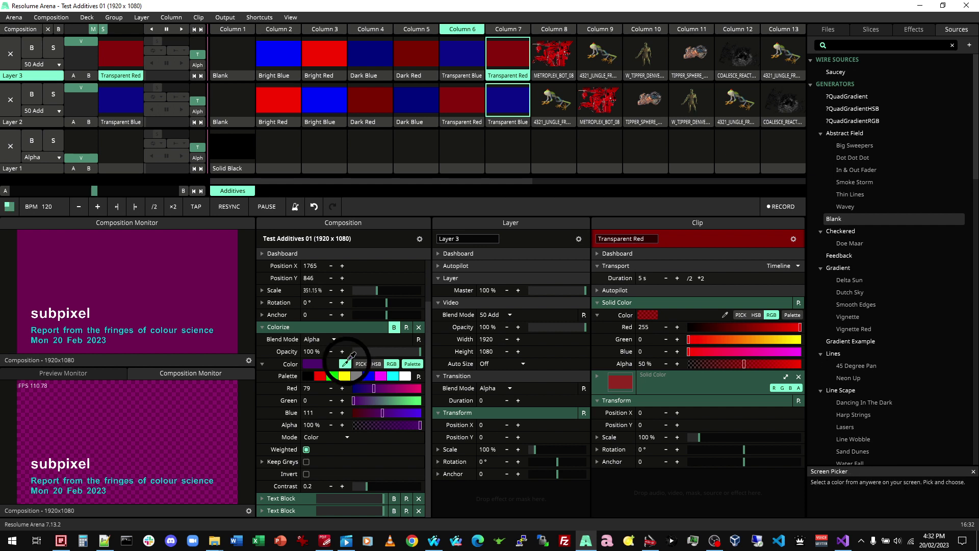
{"action": "left_click", "coordinate": [161, 275]}
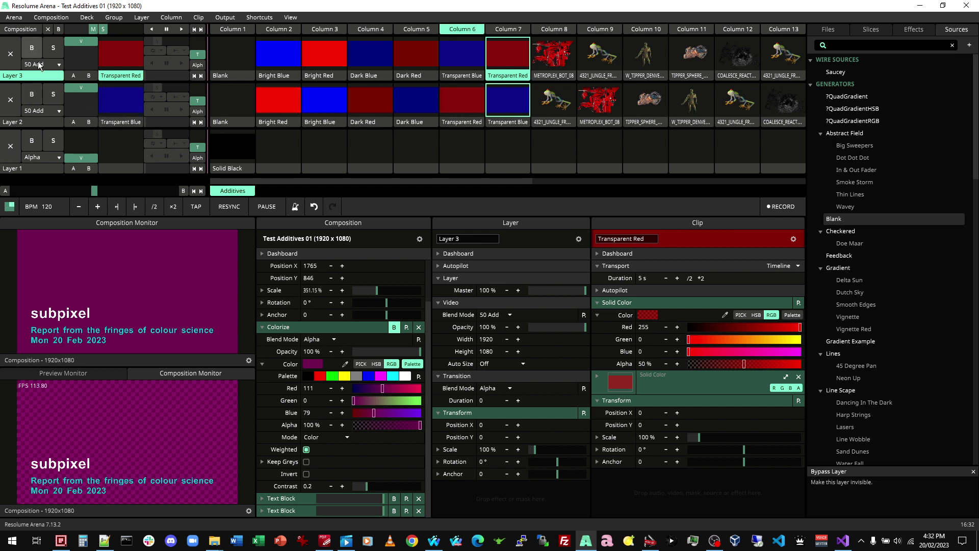
Alternate between Columns 6 and 7 to compare the blends, ending on Column 7's red-over-blue
{"action": "left_click", "coordinate": [510, 29]}
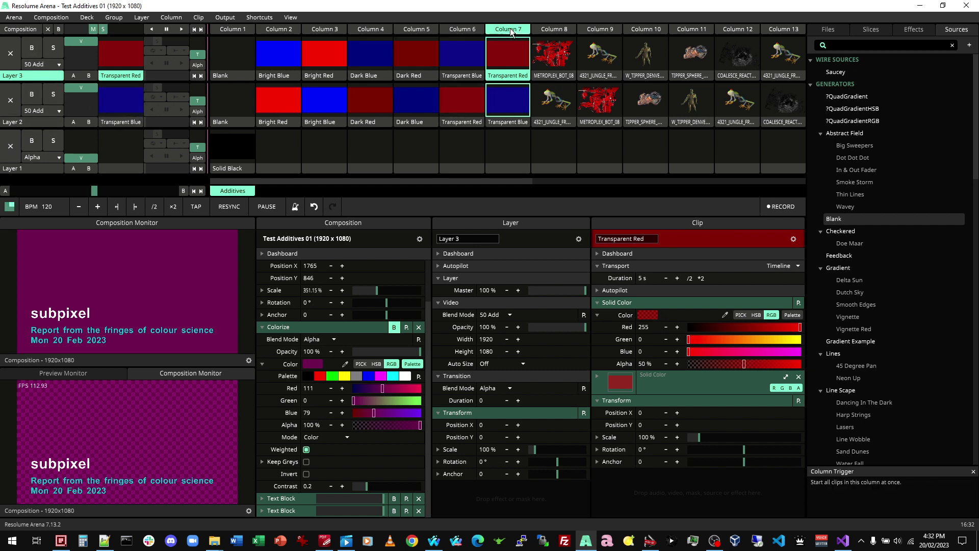
{"action": "left_click", "coordinate": [471, 29]}
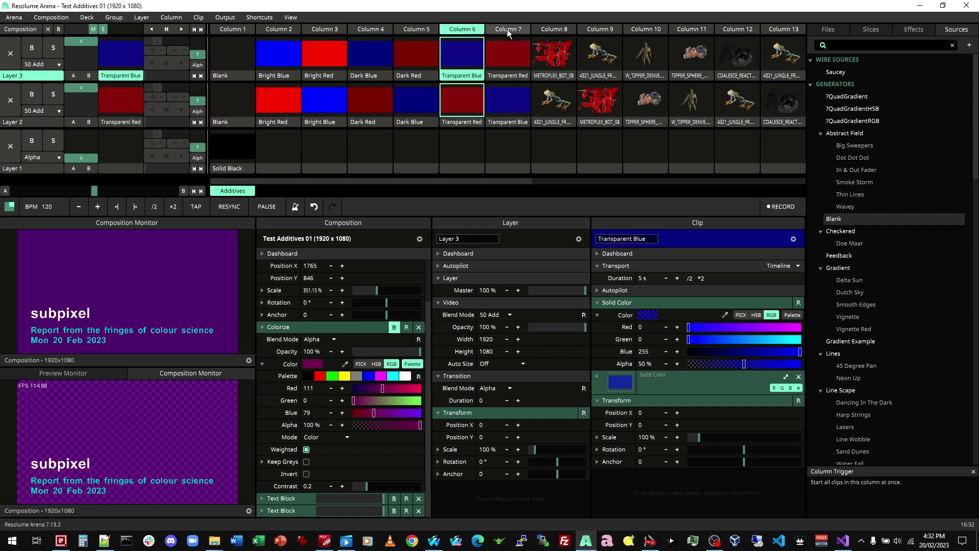
{"action": "left_click", "coordinate": [517, 29]}
{"action": "left_click", "coordinate": [462, 29]}
{"action": "left_click", "coordinate": [505, 29]}
{"action": "left_click", "coordinate": [464, 30]}
{"action": "left_click", "coordinate": [506, 29]}
{"action": "left_click", "coordinate": [464, 29]}
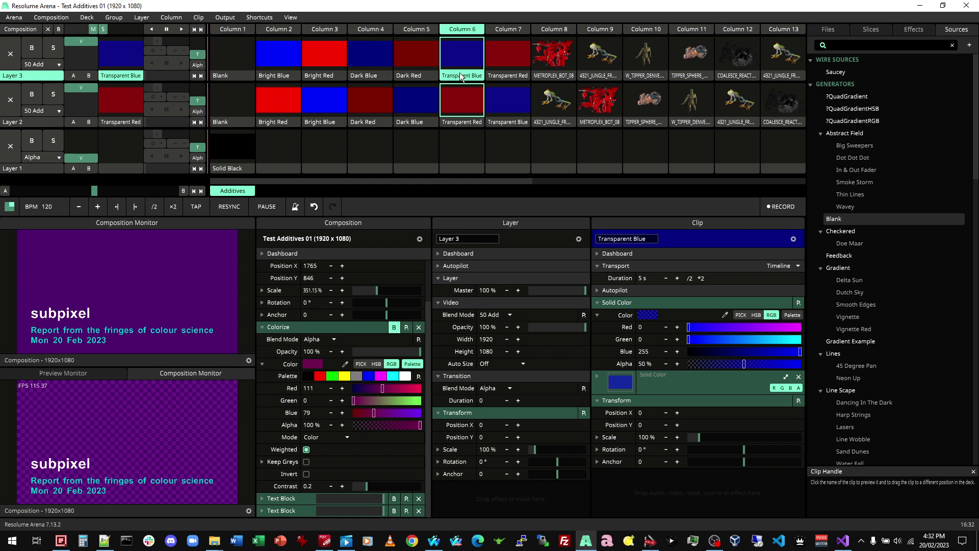
{"action": "left_click", "coordinate": [517, 29]}
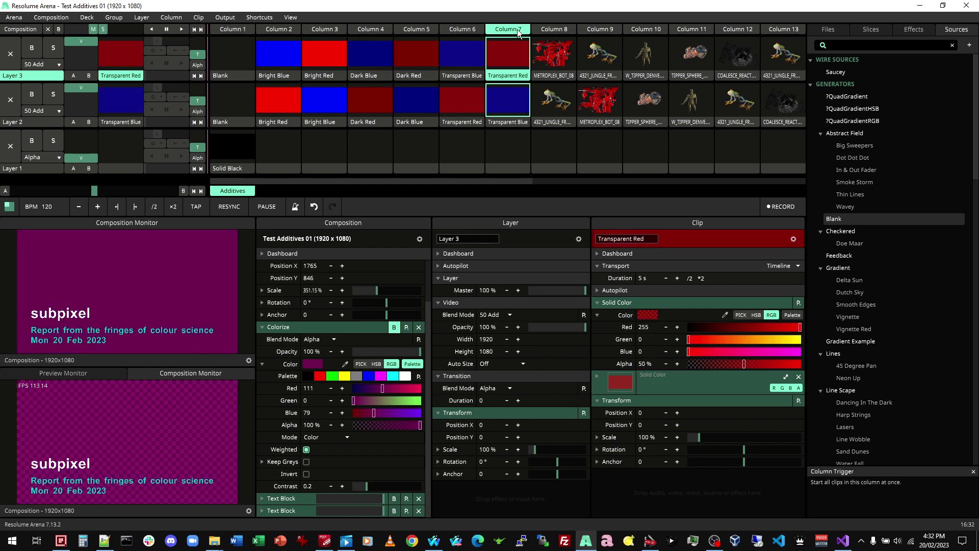
{"action": "left_click", "coordinate": [468, 29]}
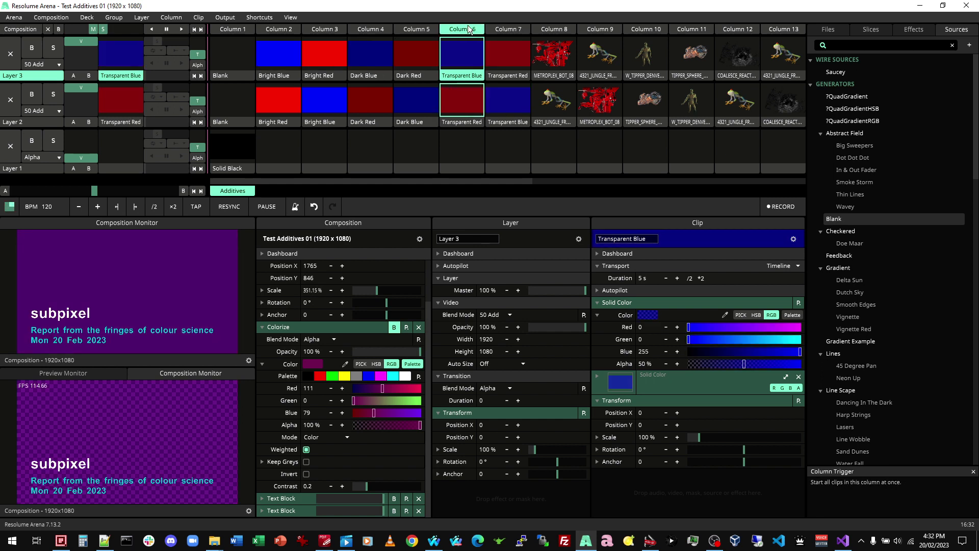
{"action": "left_click", "coordinate": [512, 30]}
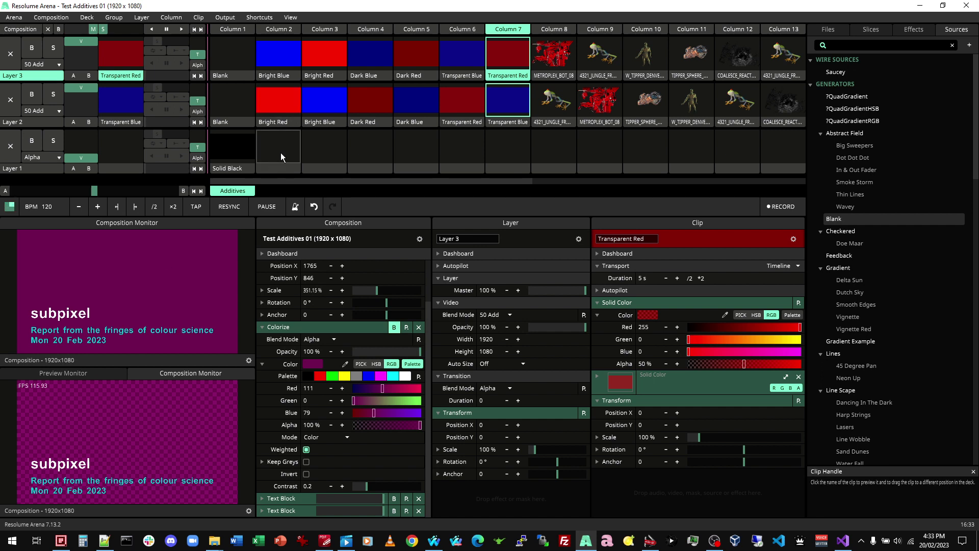
Launch Solid Black in Layer 1 and compare Columns 6 and 7, ending on Column 6
{"action": "left_click", "coordinate": [241, 152]}
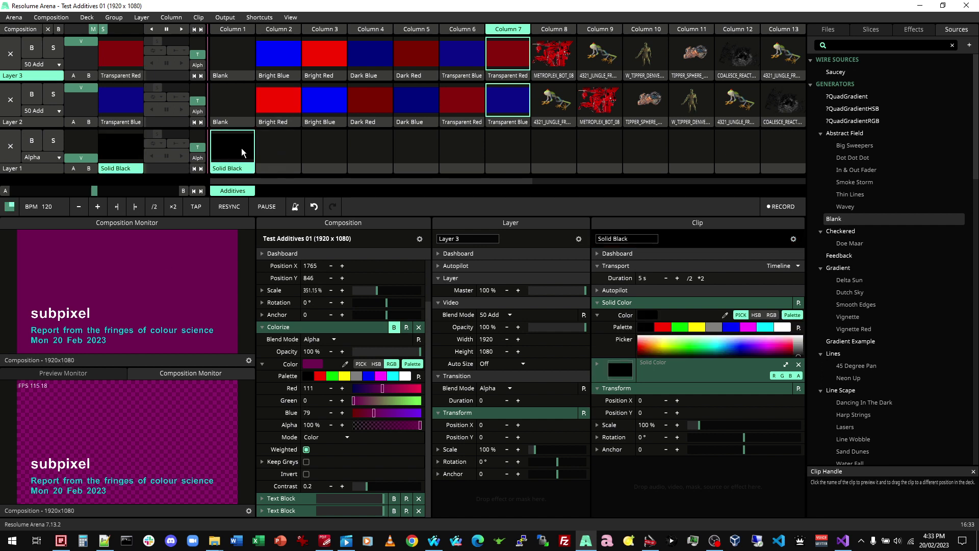
{"action": "left_click", "coordinate": [475, 27]}
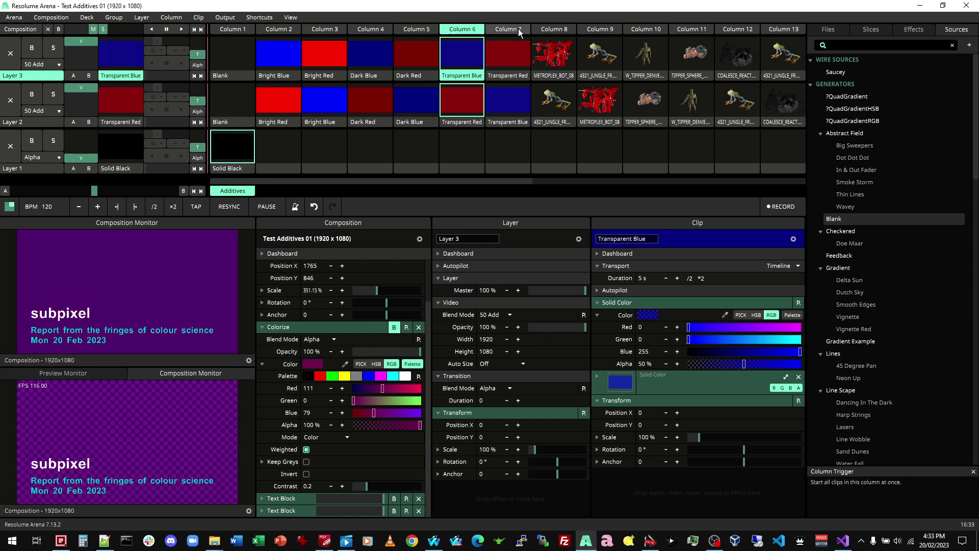
{"action": "left_click", "coordinate": [517, 29]}
{"action": "left_click", "coordinate": [467, 28]}
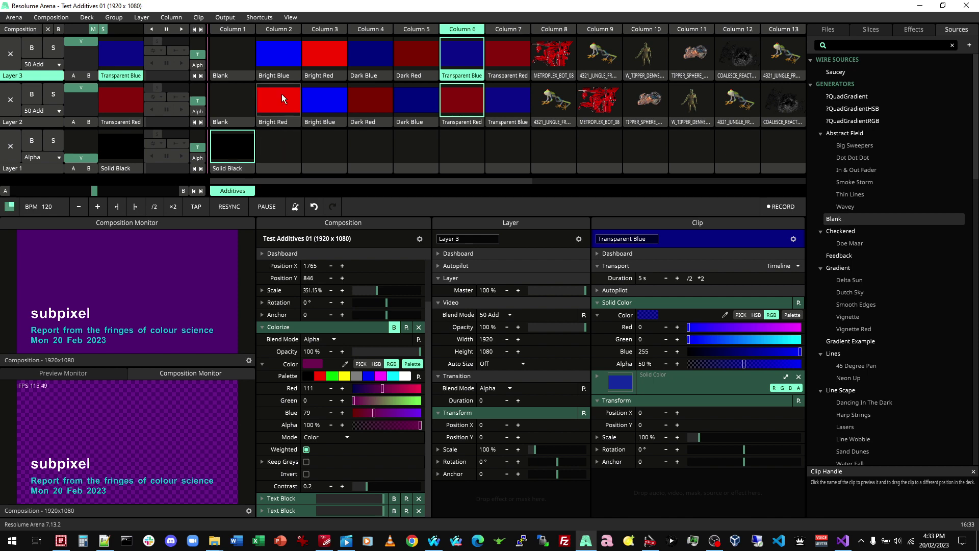
Blank Layers 2 and 3 via Column 1 and launch Bright Red in Layer 2
{"action": "left_click", "coordinate": [226, 28]}
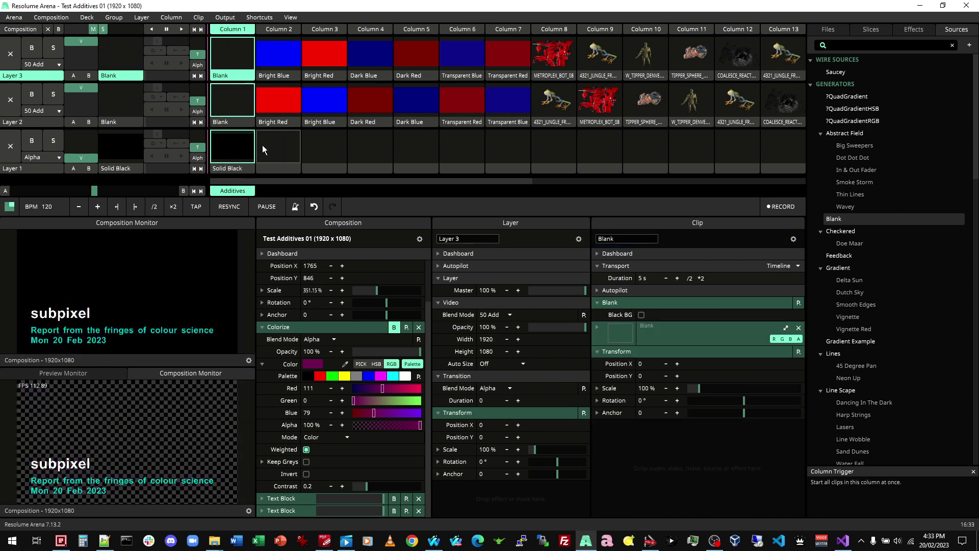
{"action": "left_click", "coordinate": [230, 168]}
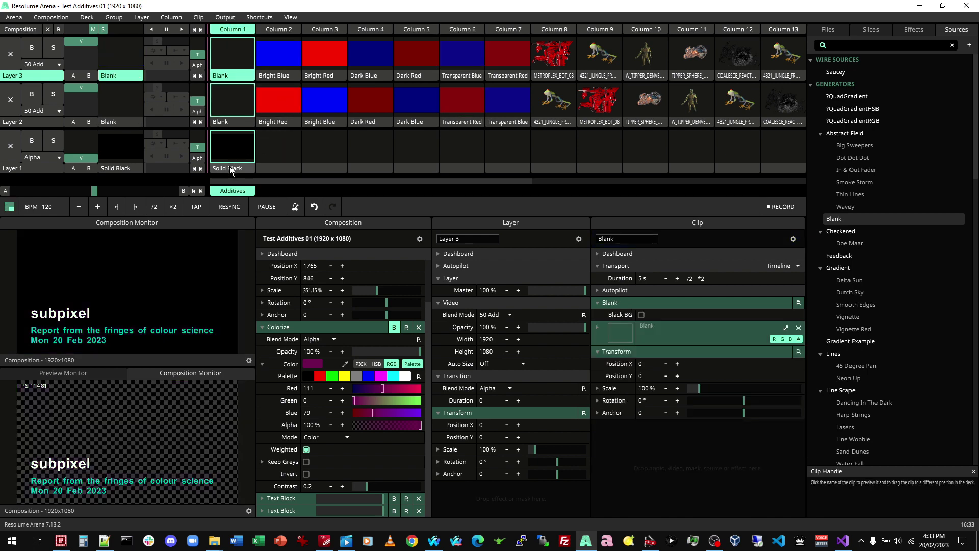
{"action": "left_click", "coordinate": [287, 99]}
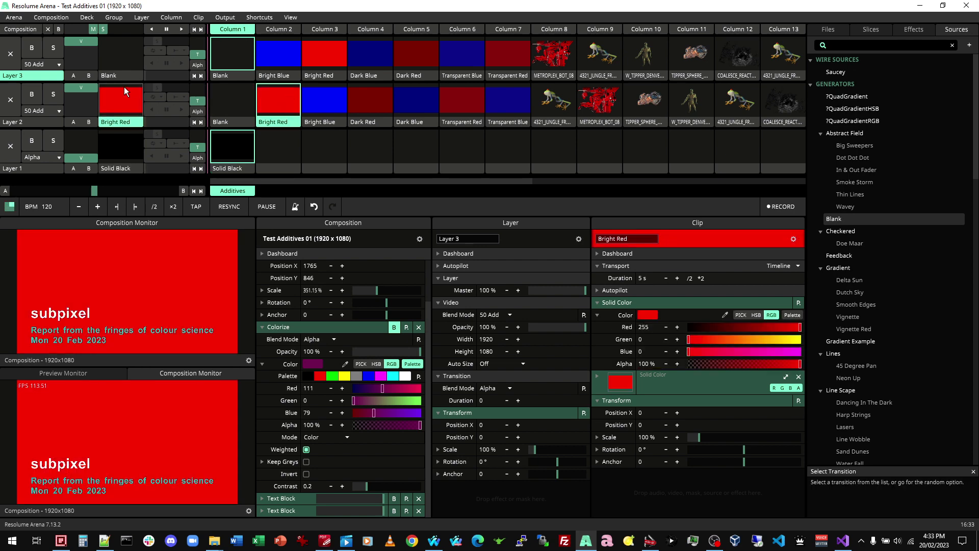
{"action": "mouse_move", "coordinate": [89, 88]}
{"action": "left_mouse_down"}
{"action": "mouse_move", "coordinate": [90, 119]}
{"action": "mouse_move", "coordinate": [90, 61]}
{"action": "mouse_move", "coordinate": [90, 104]}
{"action": "mouse_move", "coordinate": [82, 77]}
{"action": "left_mouse_up"}
Stop Layer 1's Solid Black, raise its opacity, and assign Layer 3 to crossfader side A
{"action": "left_click", "coordinate": [293, 159]}
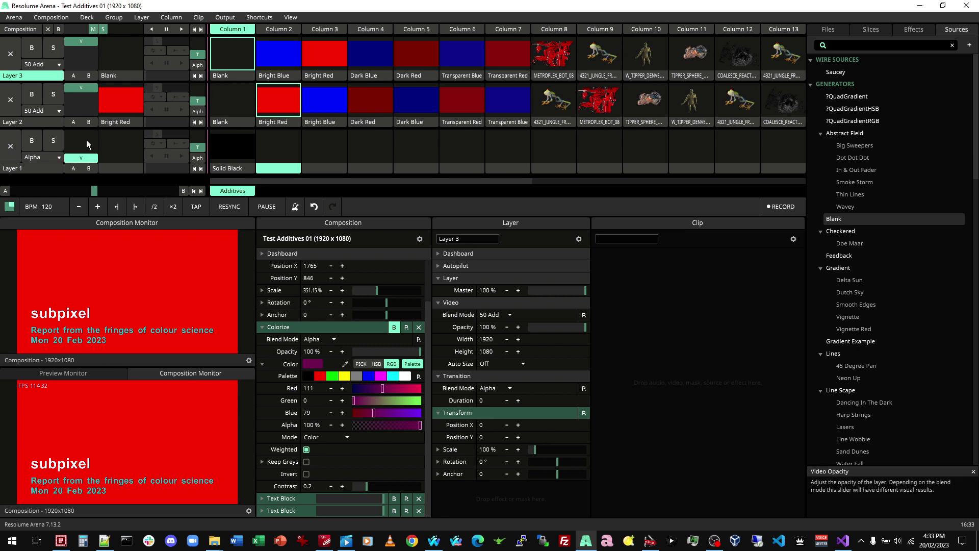
{"action": "left_click_drag", "start_coordinate": [87, 161], "coordinate": [82, 134]}
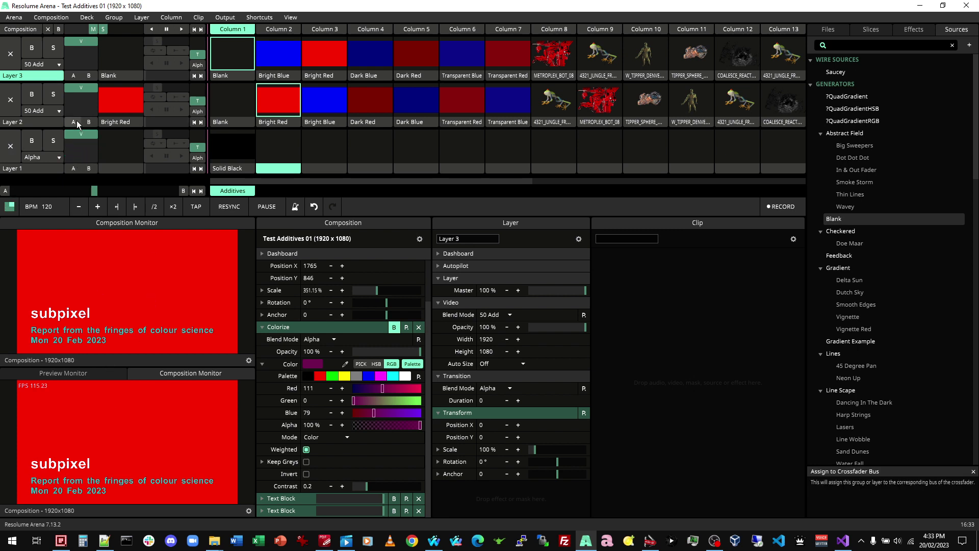
{"action": "left_click", "coordinate": [75, 77]}
{"action": "mouse_move", "coordinate": [77, 89]}
{"action": "left_mouse_down"}
{"action": "mouse_move", "coordinate": [76, 113]}
{"action": "mouse_move", "coordinate": [75, 91]}
{"action": "left_mouse_up"}
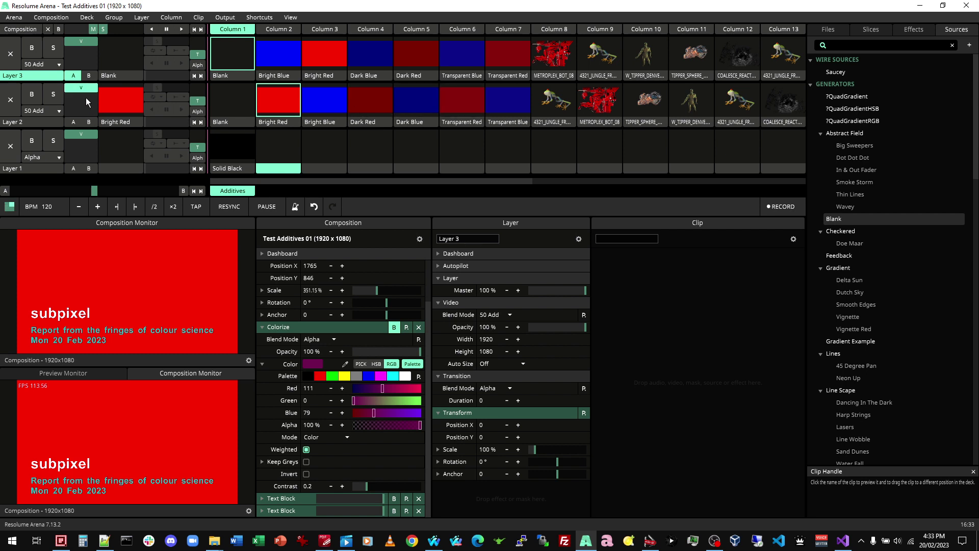
Swap Layer 2's clip to Transparent Red, fading it out and back to full opacity
{"action": "left_click_drag", "start_coordinate": [84, 96], "coordinate": [87, 146]}
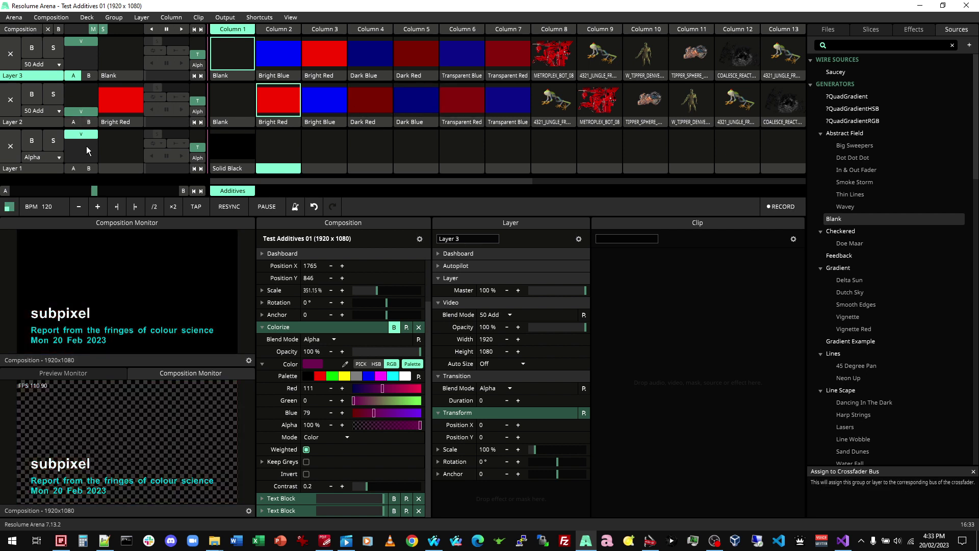
{"action": "left_click", "coordinate": [463, 99]}
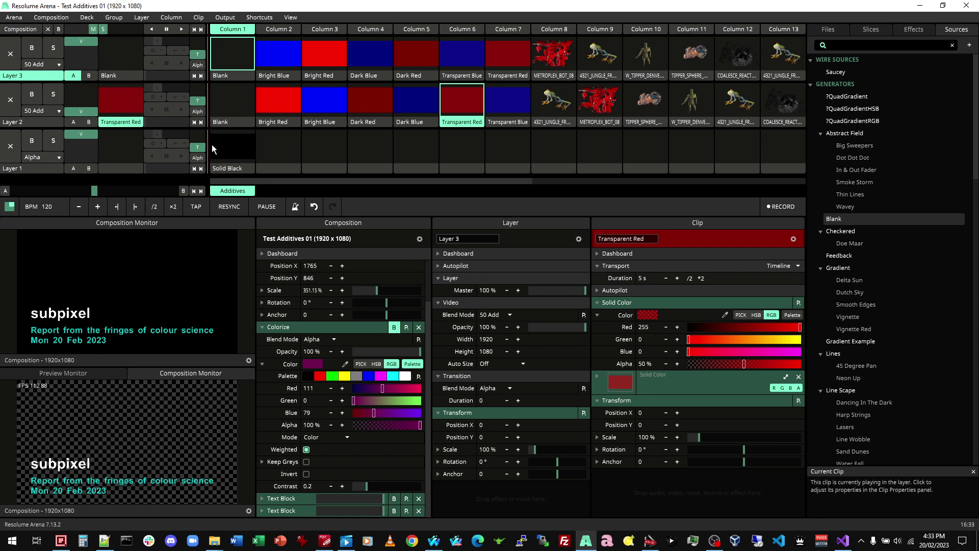
{"action": "left_click_drag", "start_coordinate": [71, 111], "coordinate": [73, 88]}
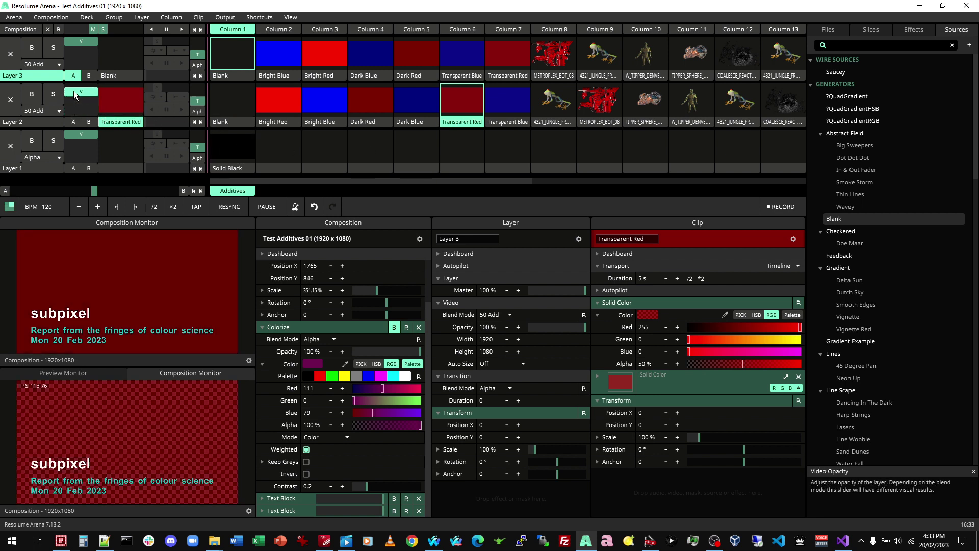
Relaunch Solid Black in Layer 1 and fade its opacity out and back up nearly full
{"action": "left_click", "coordinate": [247, 148]}
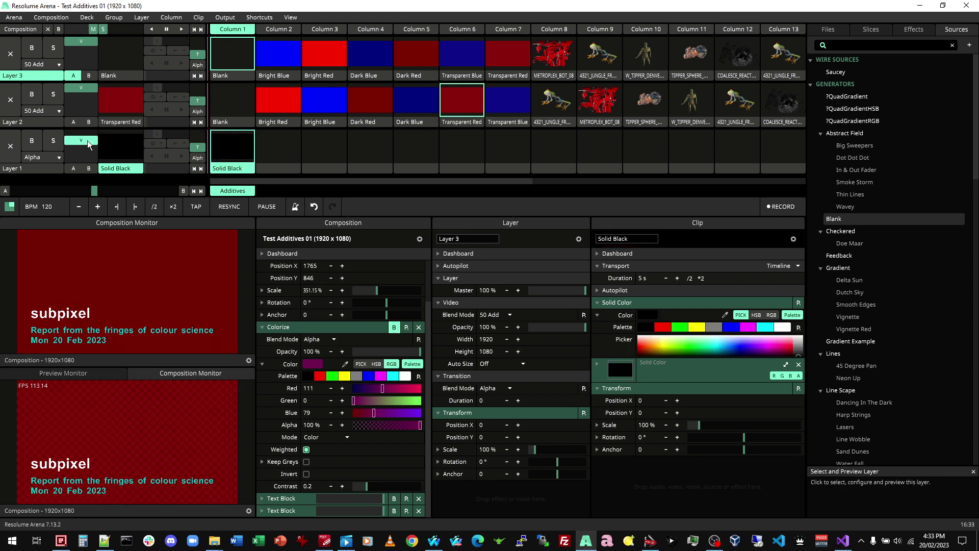
{"action": "left_click_drag", "start_coordinate": [88, 145], "coordinate": [87, 172]}
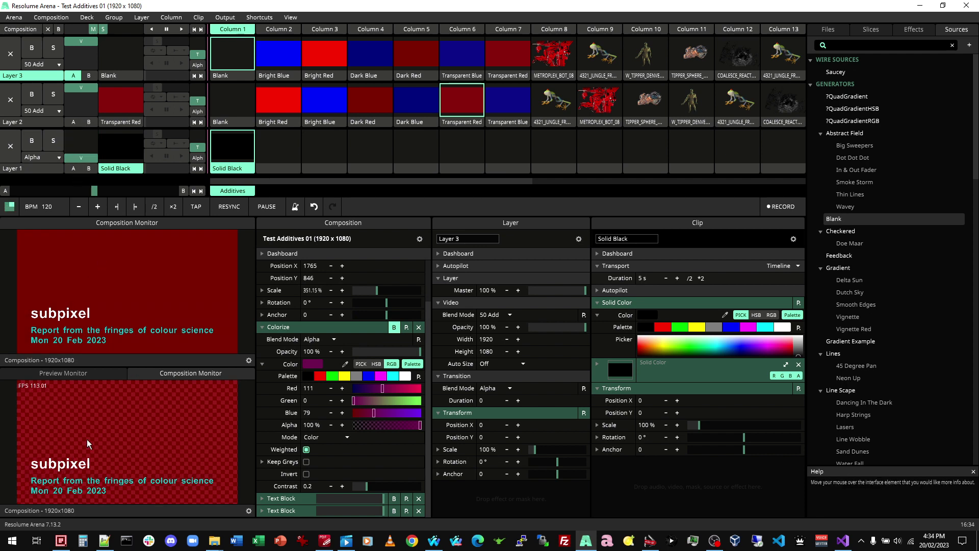
{"action": "left_click_drag", "start_coordinate": [85, 143], "coordinate": [78, 181]}
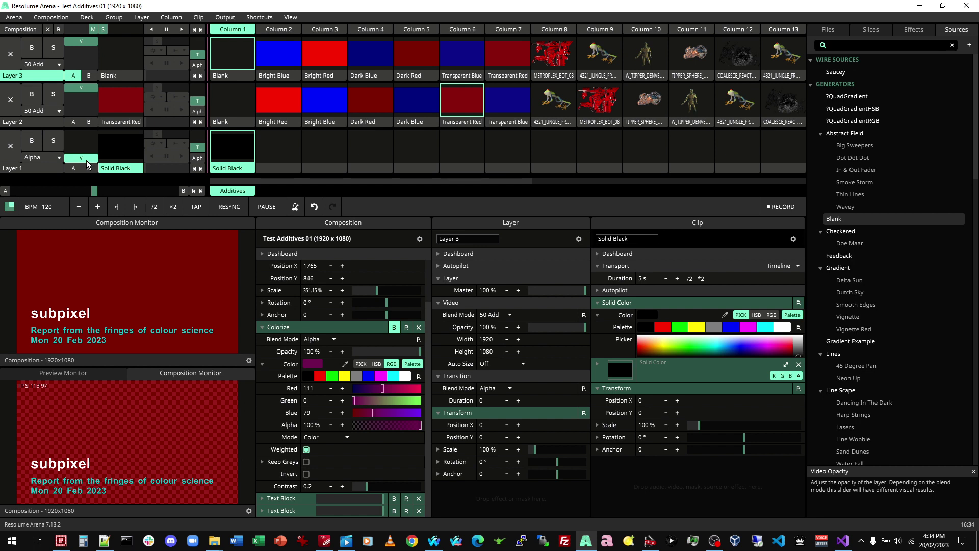
{"action": "mouse_move", "coordinate": [87, 163]}
{"action": "left_mouse_down"}
{"action": "mouse_move", "coordinate": [85, 120]}
{"action": "mouse_move", "coordinate": [74, 179]}
{"action": "mouse_move", "coordinate": [75, 115]}
{"action": "mouse_move", "coordinate": [75, 164]}
{"action": "left_mouse_up"}
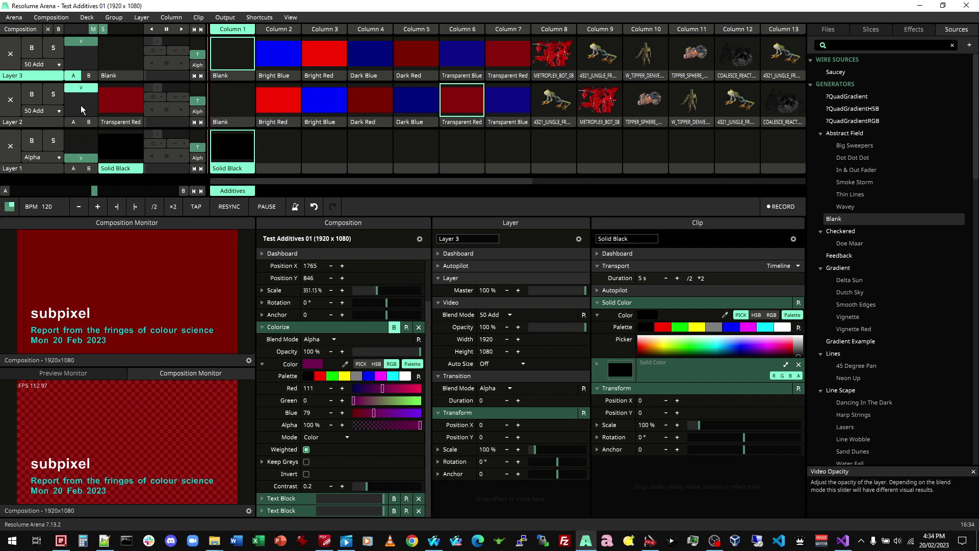
{"action": "mouse_move", "coordinate": [81, 162]}
{"action": "left_mouse_down"}
{"action": "mouse_move", "coordinate": [79, 133]}
{"action": "mouse_move", "coordinate": [80, 162]}
{"action": "left_mouse_up"}
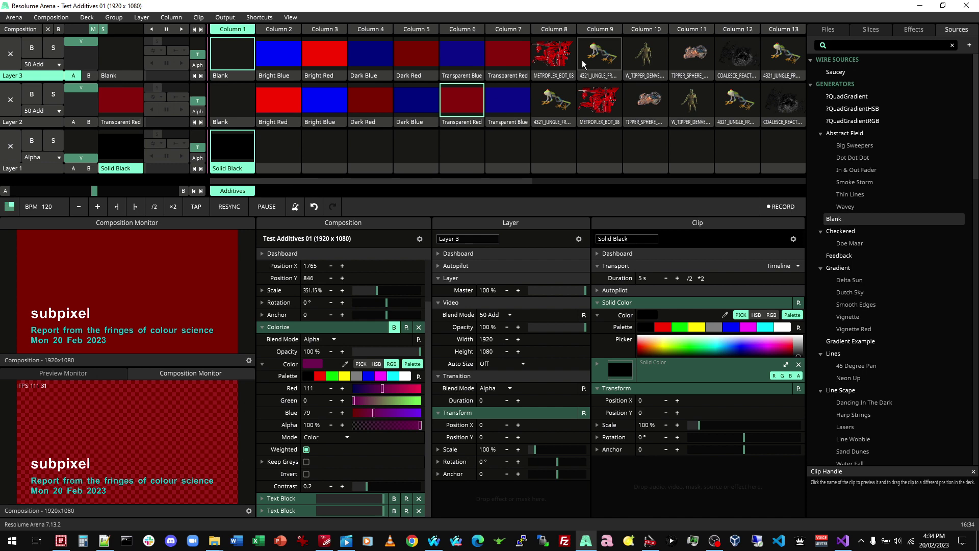
Launch Column 8, preview METROPLEX_BOT_08, and remove Layer 3 from crossfader side A
{"action": "left_click", "coordinate": [559, 28]}
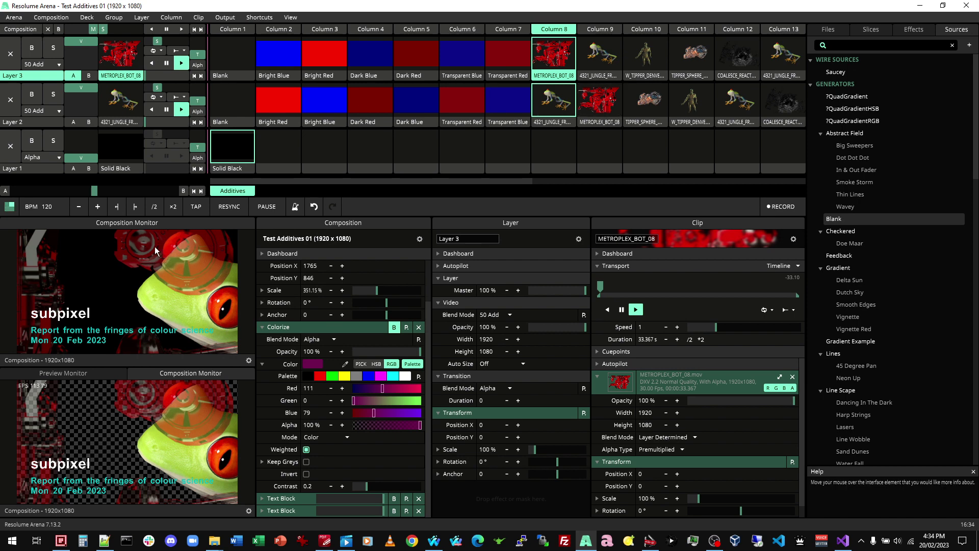
{"action": "left_click", "coordinate": [81, 376]}
{"action": "left_click", "coordinate": [553, 77]}
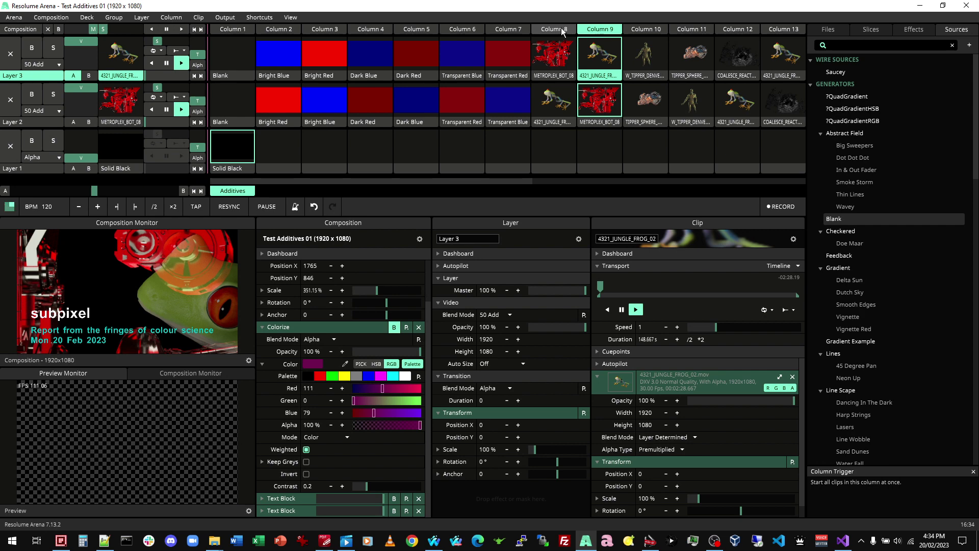
{"action": "left_click", "coordinate": [191, 372]}
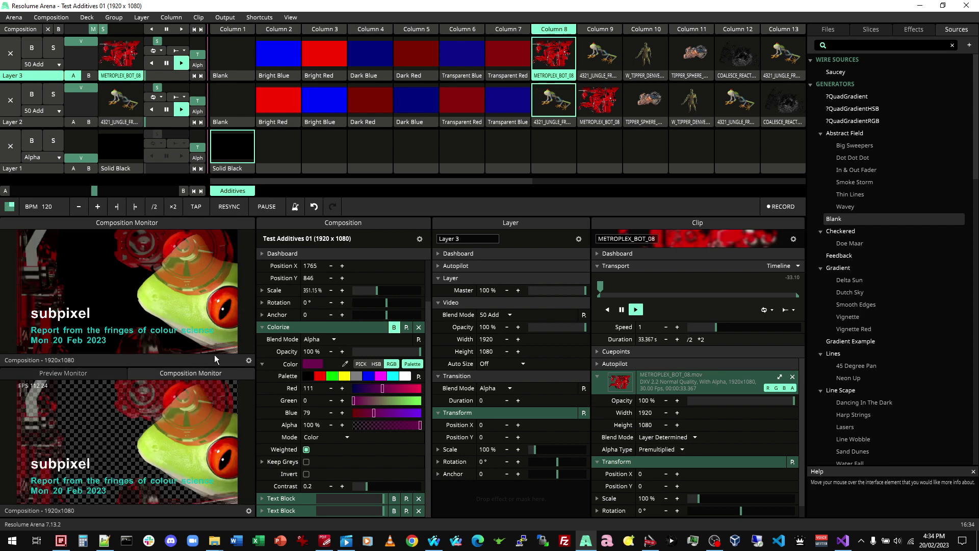
{"action": "left_click", "coordinate": [73, 75]}
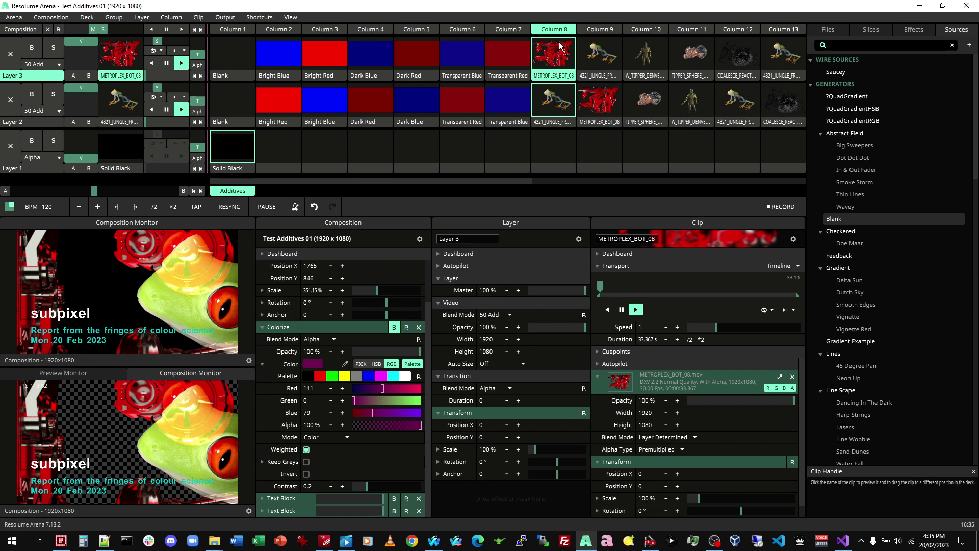
Alternate between Columns 9 and 8 to compare layer order, ending on Column 8
{"action": "key", "text": "Right"}
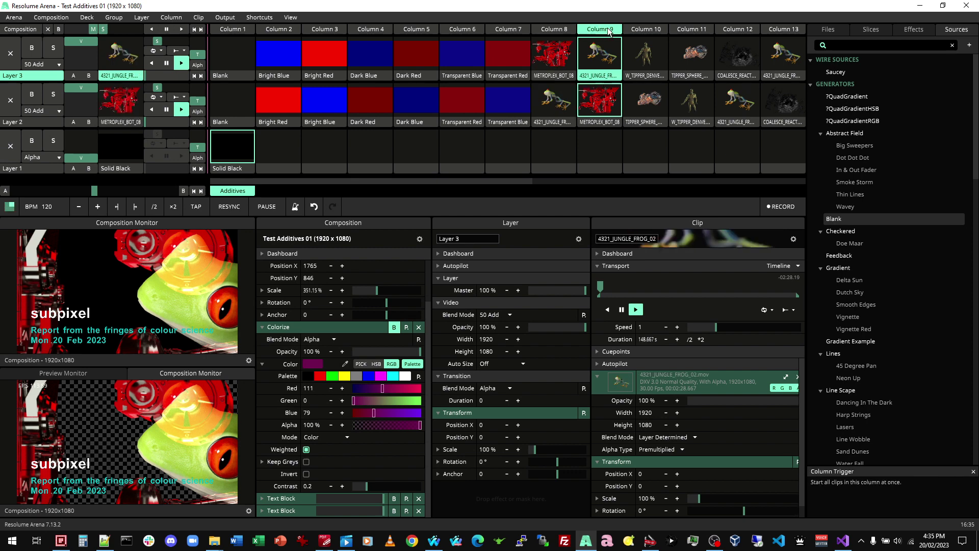
{"action": "left_click", "coordinate": [552, 31]}
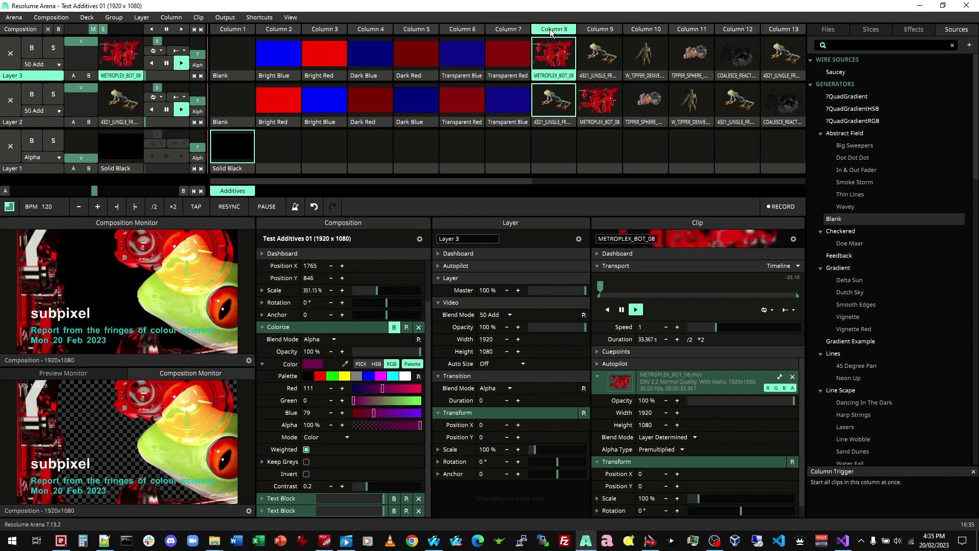
{"action": "left_click", "coordinate": [596, 32]}
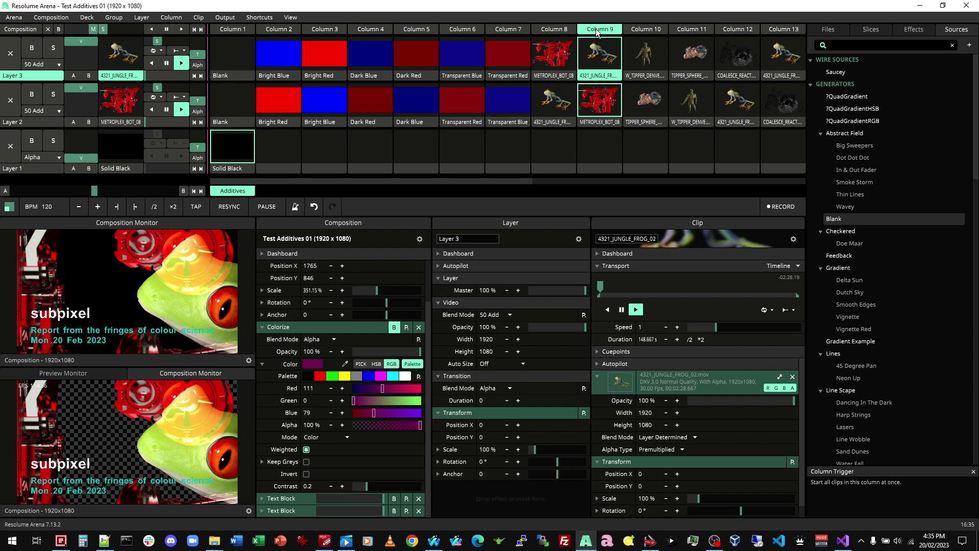
{"action": "left_click", "coordinate": [546, 33]}
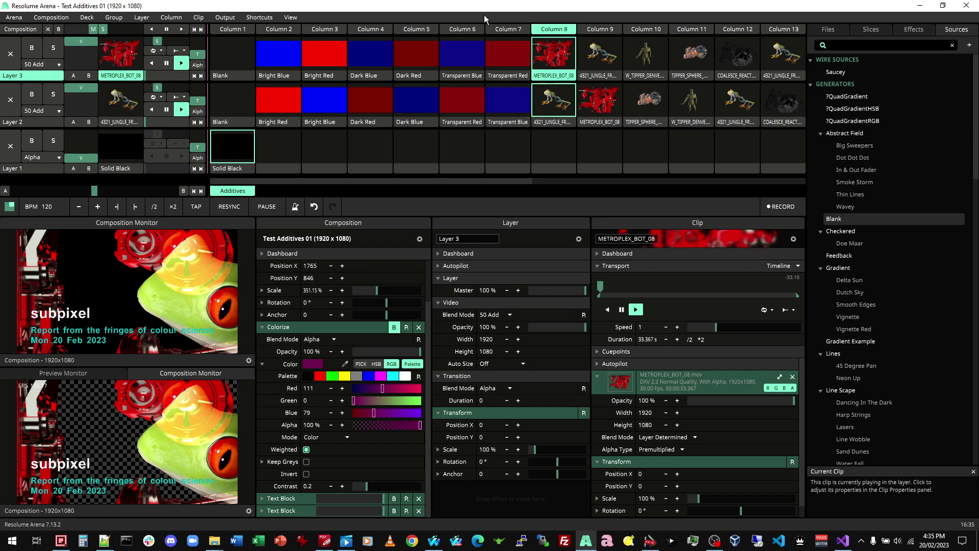
{"action": "left_click", "coordinate": [606, 32]}
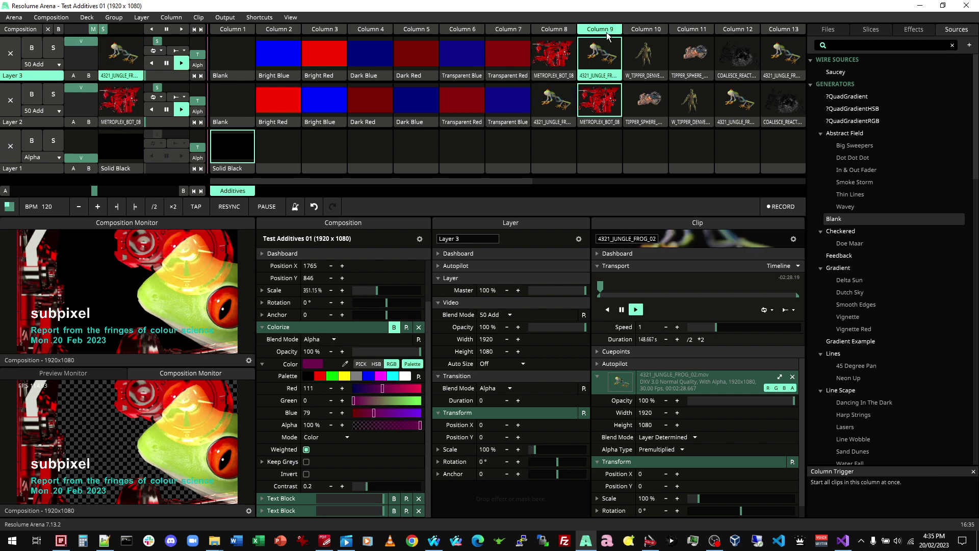
{"action": "left_click", "coordinate": [556, 32]}
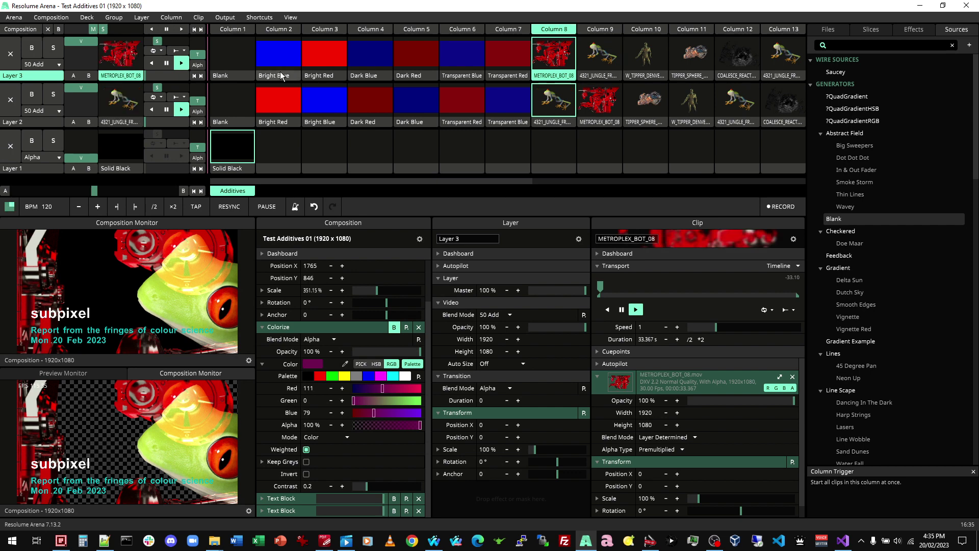
Copy all of Layer 3's clips and paste them across Layer 1
{"action": "left_click", "coordinate": [223, 78]}
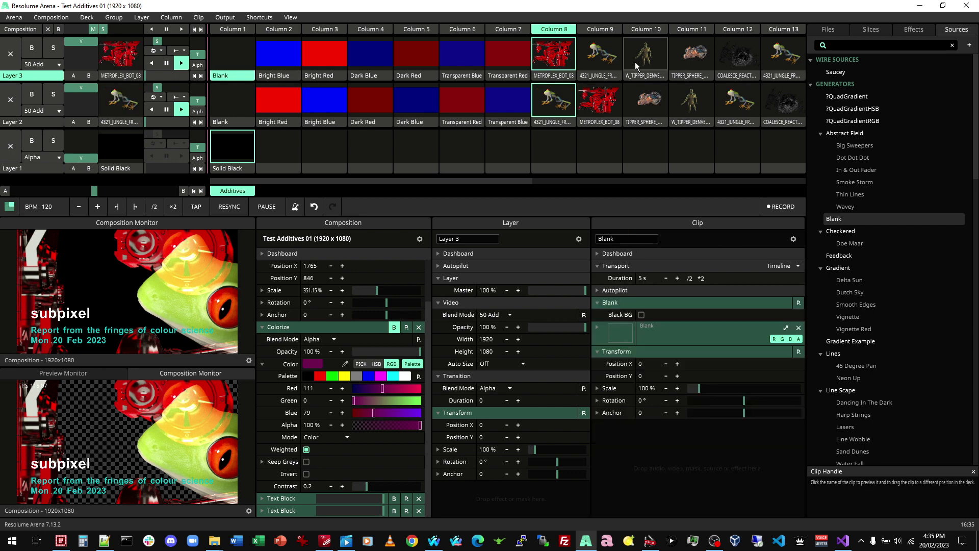
{"action": "left_click", "coordinate": [787, 76], "text": "shift"}
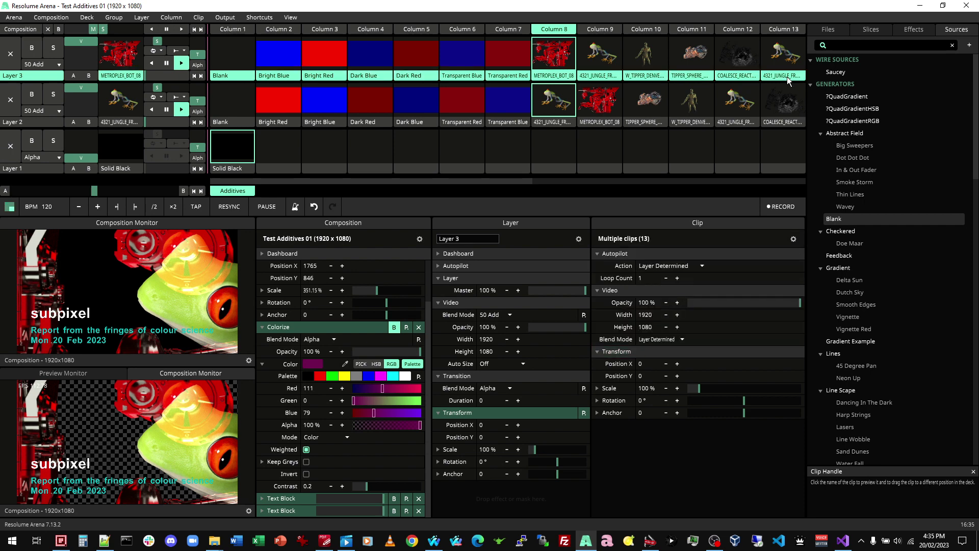
{"action": "left_click", "coordinate": [228, 171]}
{"action": "key", "text": "ctrl+v"}
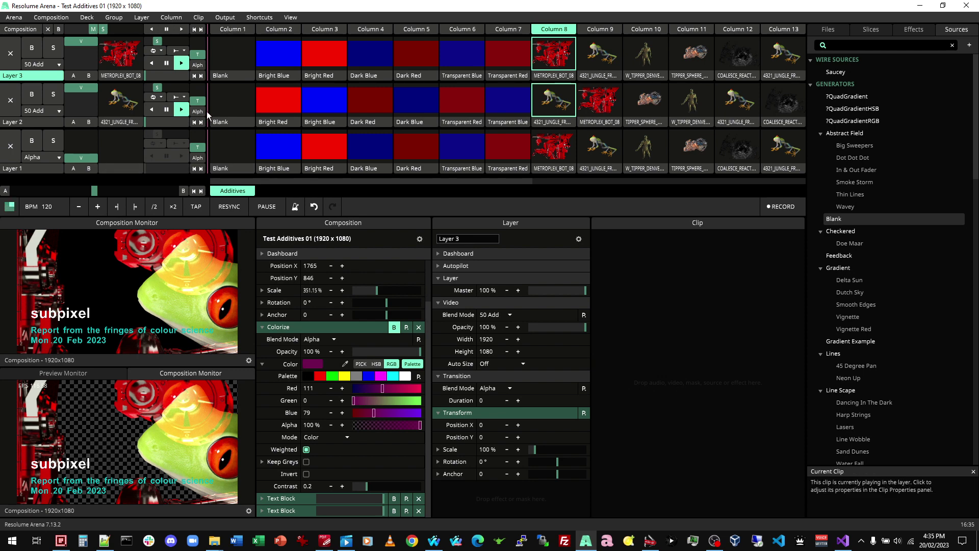
Toggle Layer 1's column-trigger option, adjust layer bypasses, and set Layer 1's blend mode to 50 Add
{"action": "right_click", "coordinate": [26, 172]}
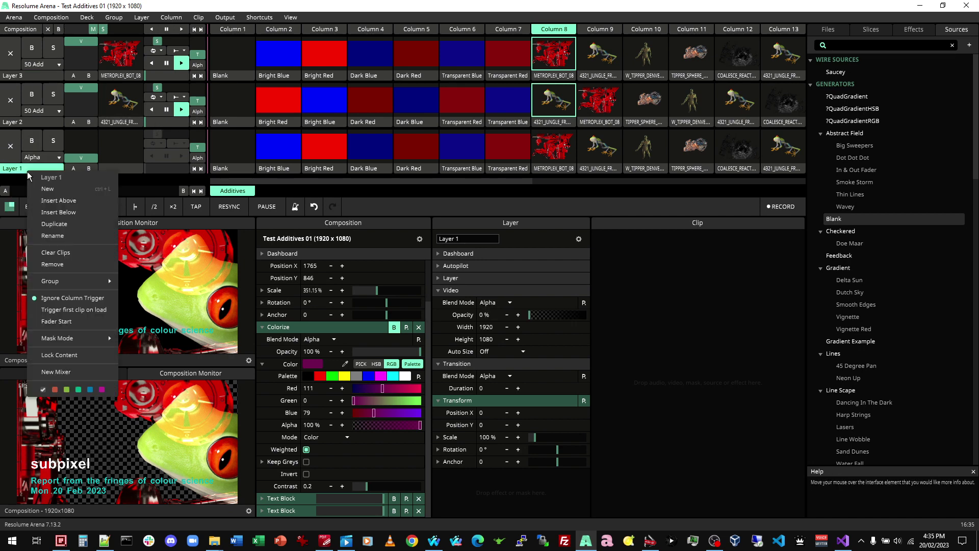
{"action": "left_click", "coordinate": [81, 297]}
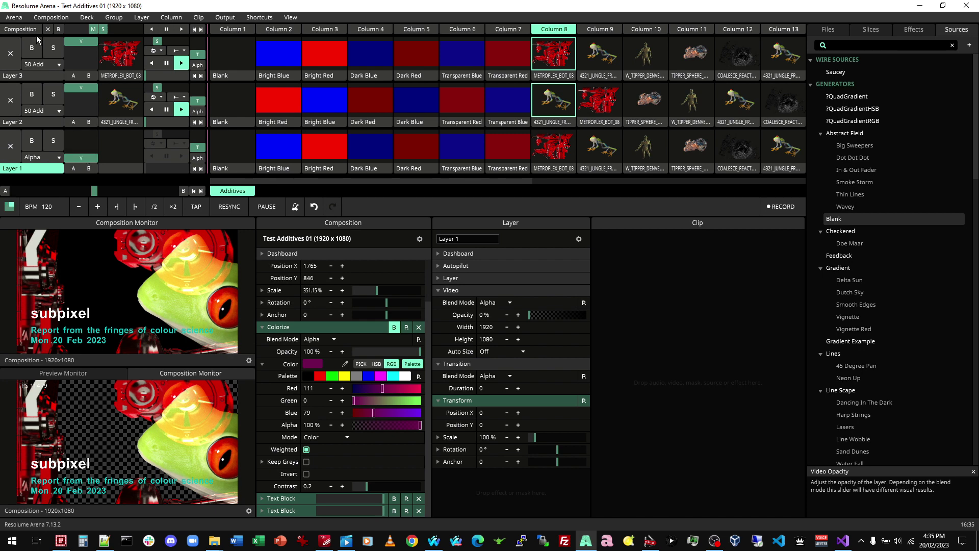
{"action": "left_click", "coordinate": [31, 48]}
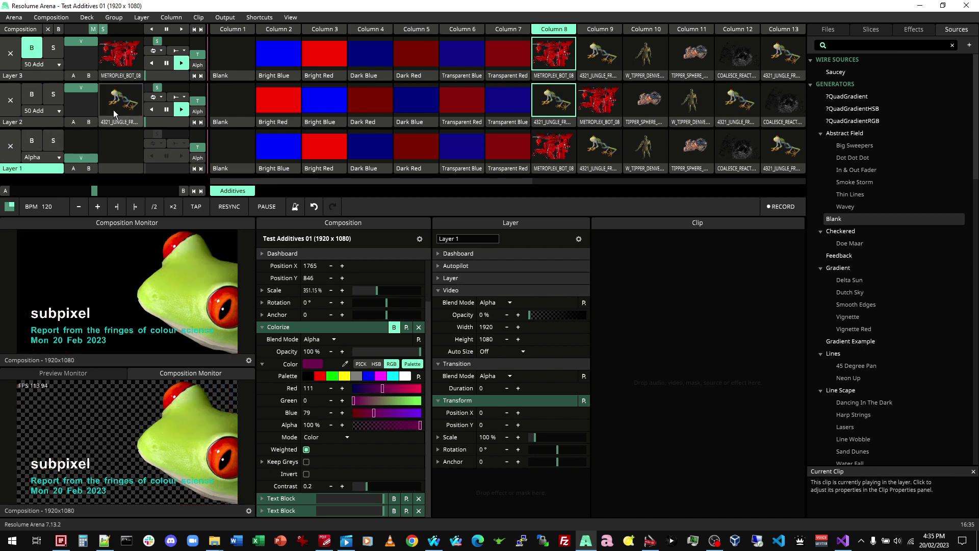
{"action": "key", "text": "ctrl+z"}
{"action": "left_click", "coordinate": [32, 141]}
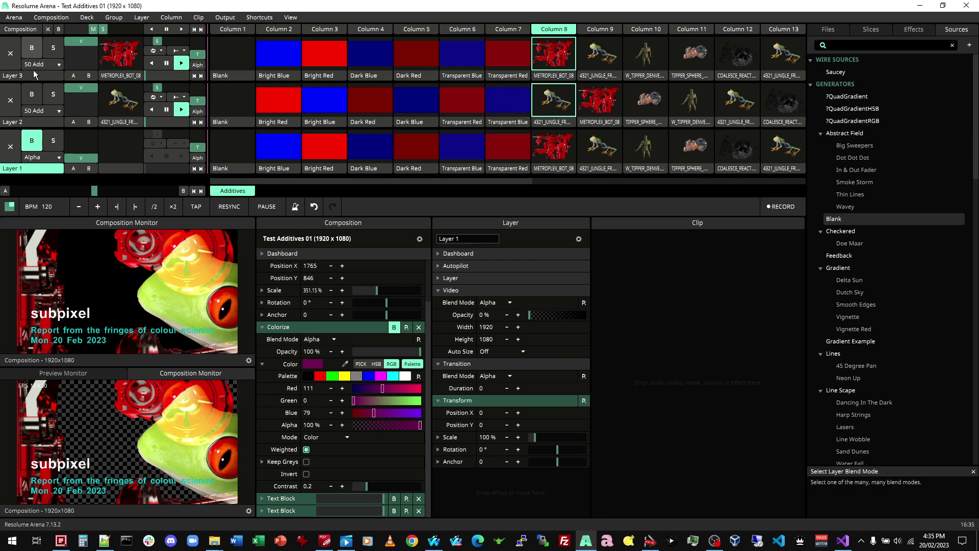
{"action": "left_click", "coordinate": [36, 158]}
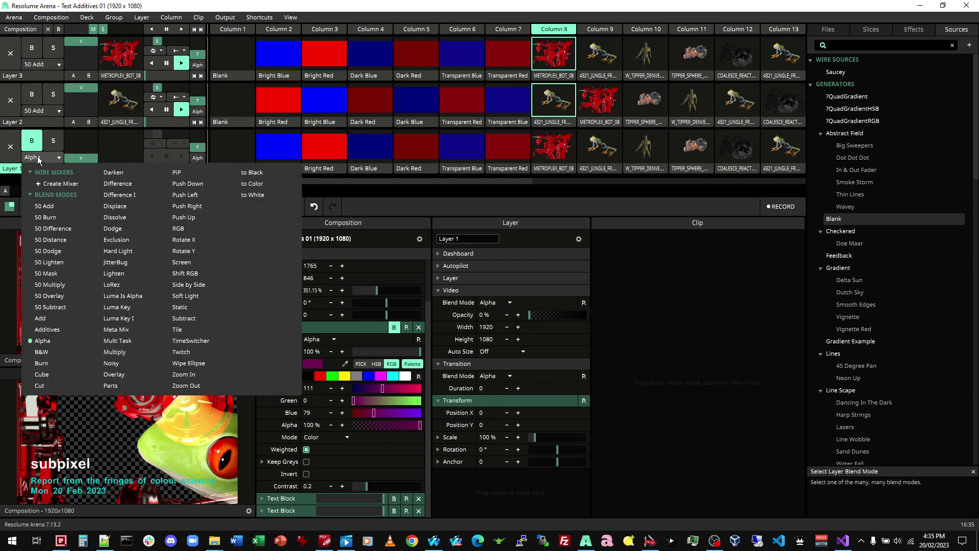
{"action": "left_click", "coordinate": [53, 207]}
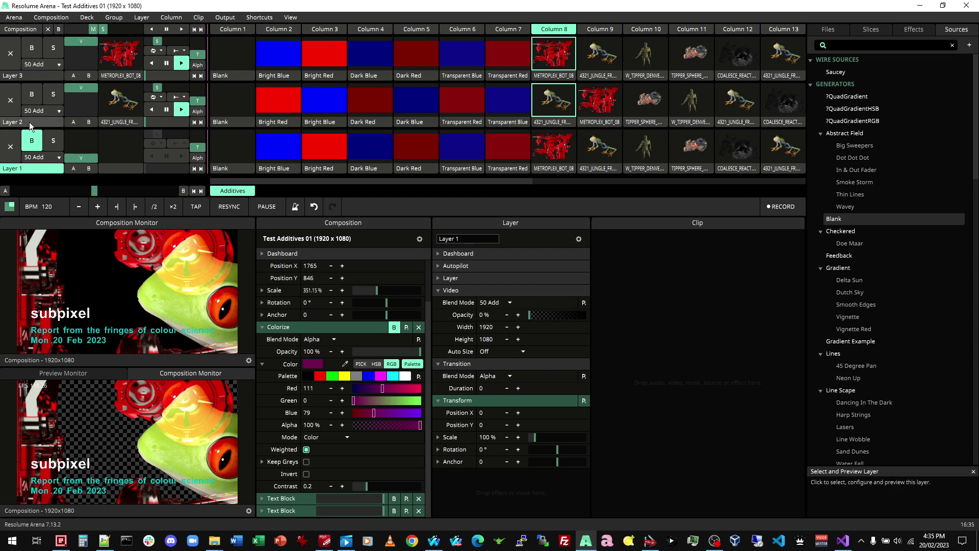
Toggle Layer 3's bypass, raise Layer 1 to full, and launch METROPLEX_BOT_08 in Layer 1, Column 8
{"action": "left_click", "coordinate": [32, 52]}
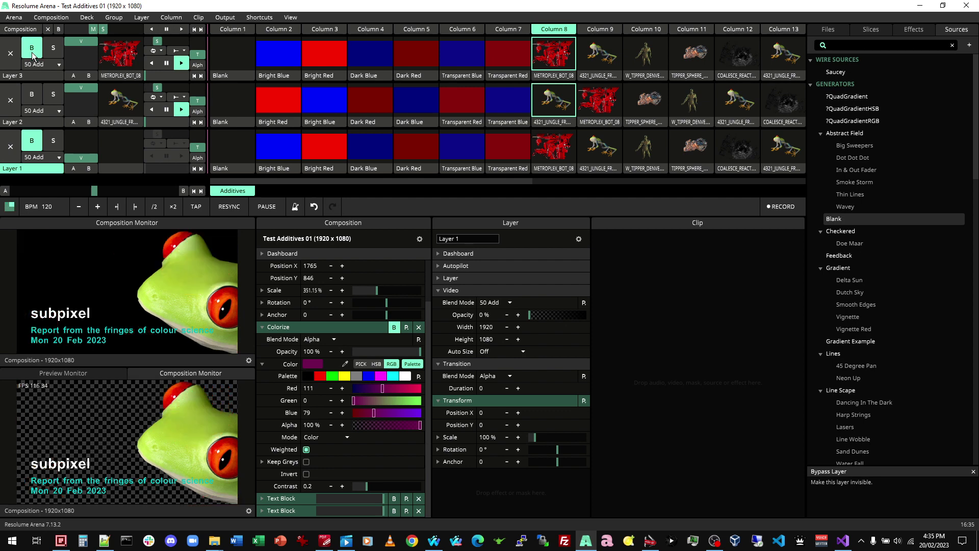
{"action": "left_click", "coordinate": [27, 123]}
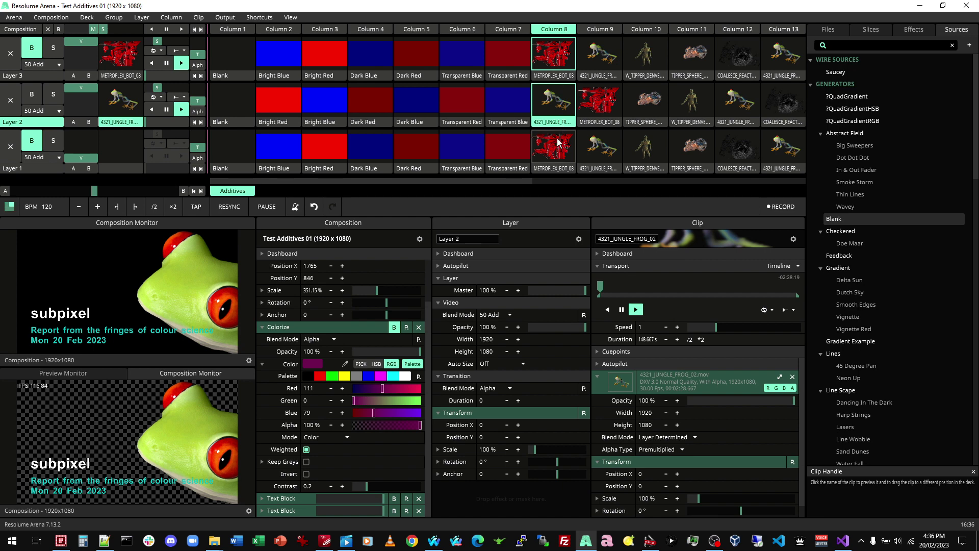
{"action": "left_click", "coordinate": [32, 48]}
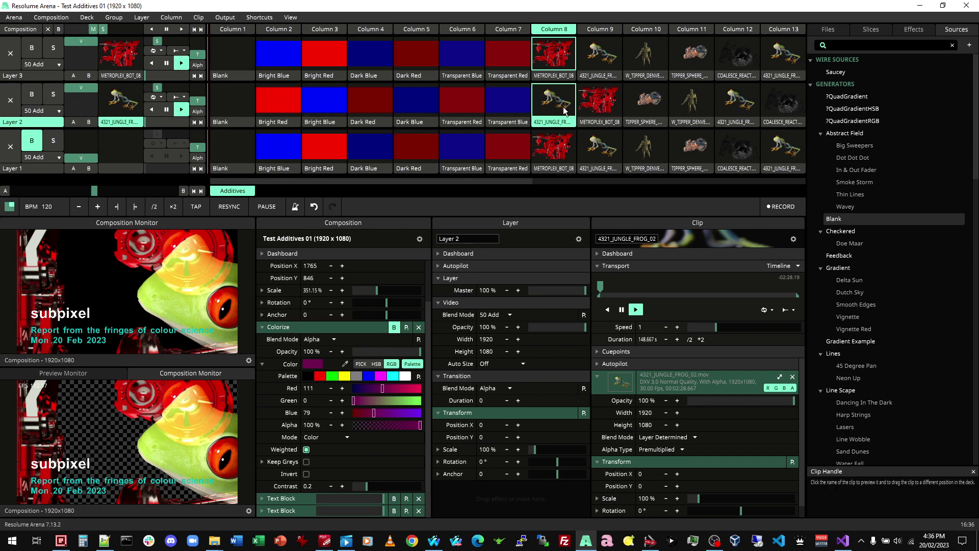
{"action": "key", "text": "b"}
{"action": "key", "text": "b"}
{"action": "key", "text": "b"}
{"action": "key", "text": "b"}
{"action": "key", "text": "b"}
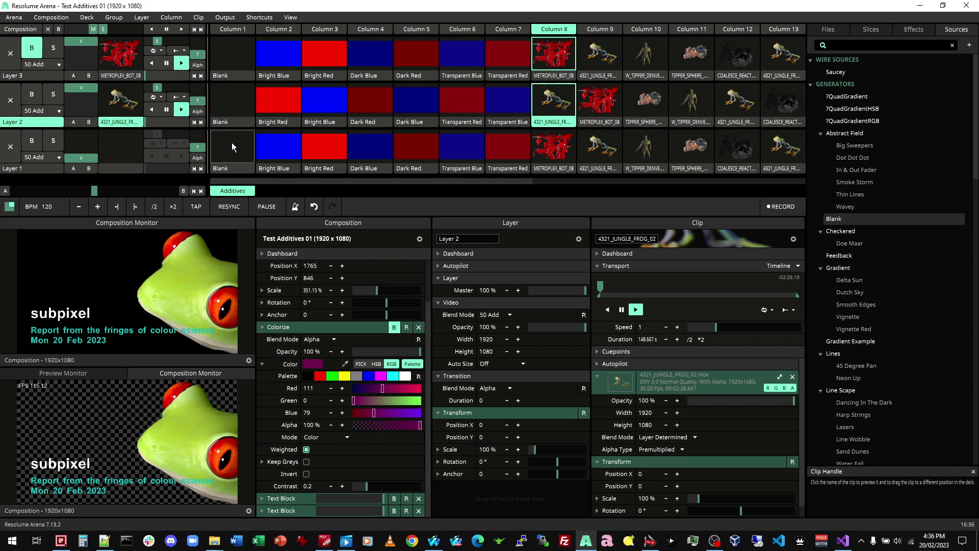
{"action": "left_click_drag", "start_coordinate": [80, 158], "coordinate": [81, 133]}
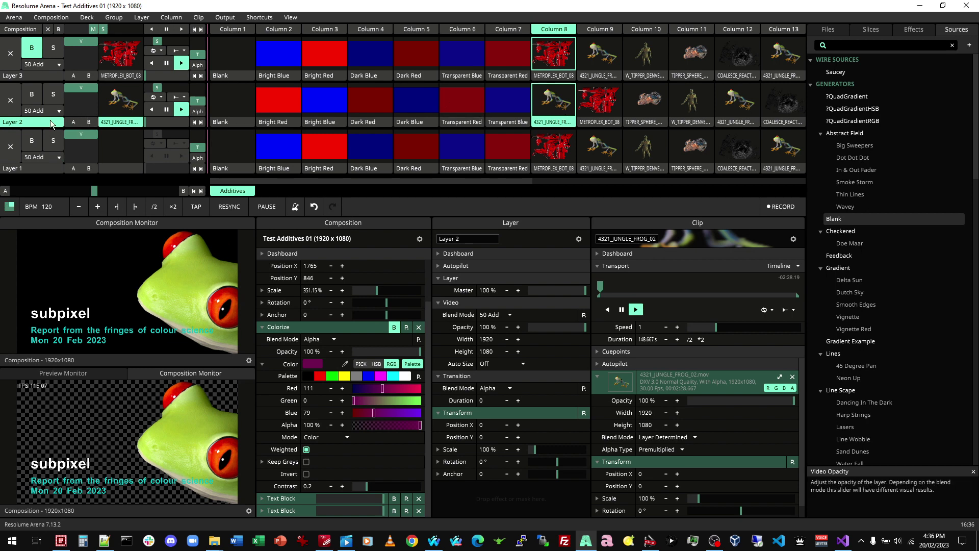
{"action": "key", "text": "b"}
{"action": "key", "text": "b"}
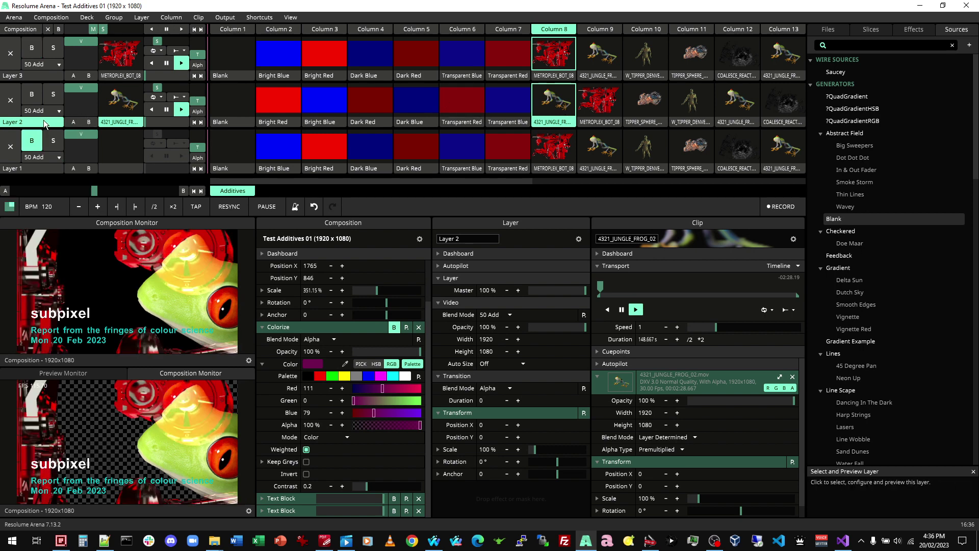
{"action": "key", "text": "b"}
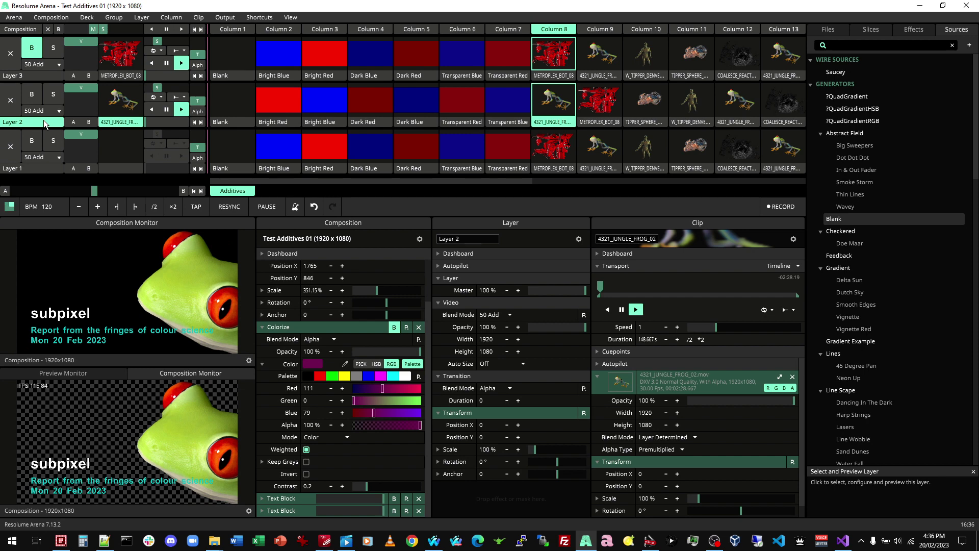
{"action": "left_click", "coordinate": [563, 146]}
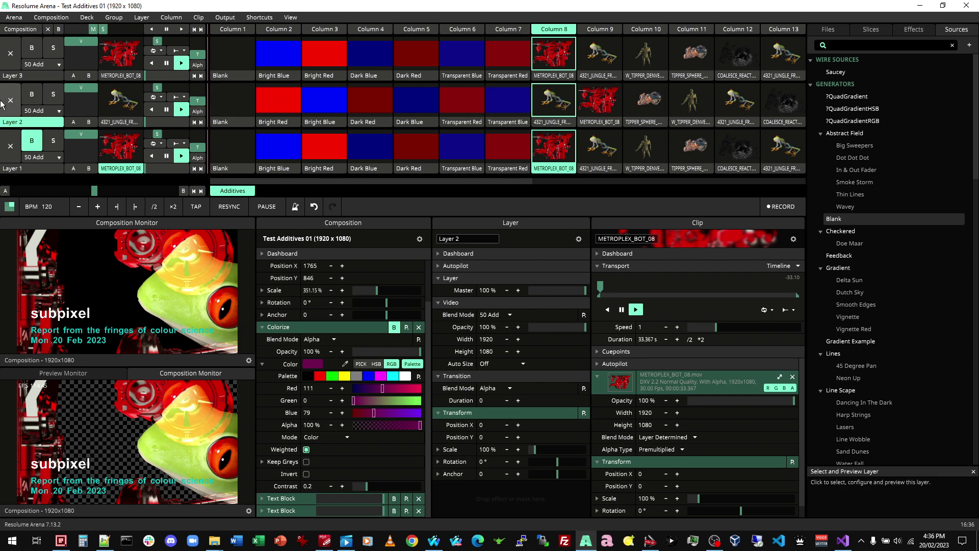
Lower Layer 2's opacity to about 50%, then launch Column 9 and Column 10
{"action": "left_click_drag", "start_coordinate": [81, 88], "coordinate": [81, 94]}
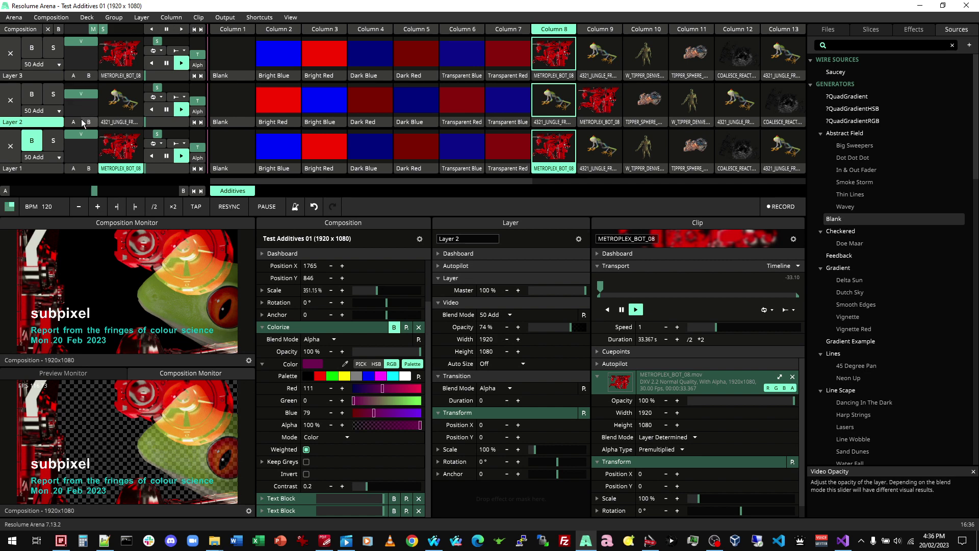
{"action": "left_click_drag", "start_coordinate": [81, 93], "coordinate": [81, 97]}
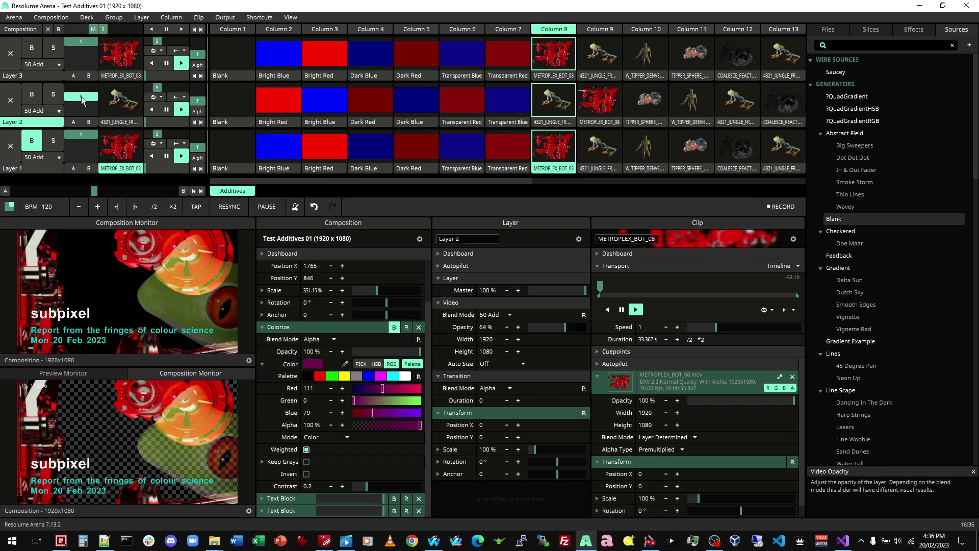
{"action": "left_click_drag", "start_coordinate": [82, 97], "coordinate": [82, 99]}
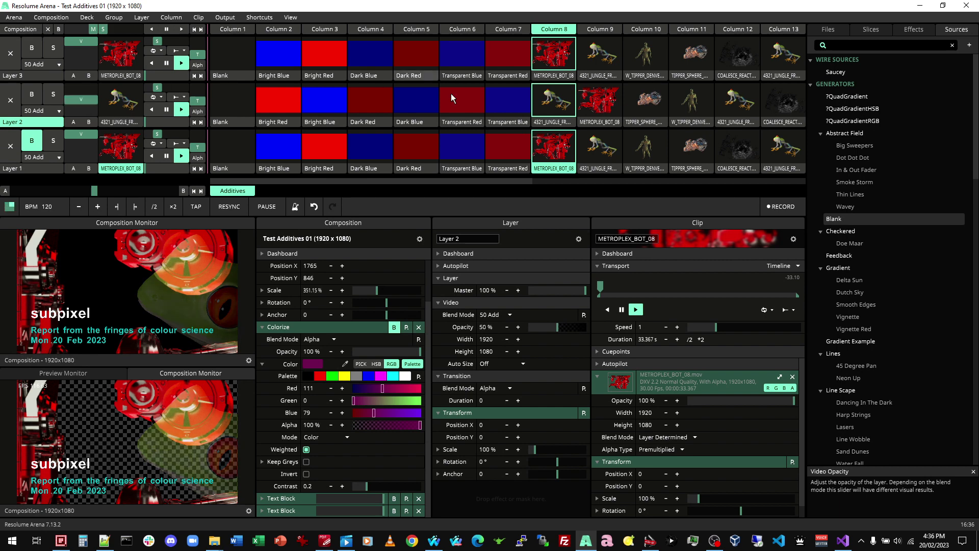
{"action": "left_click", "coordinate": [602, 29]}
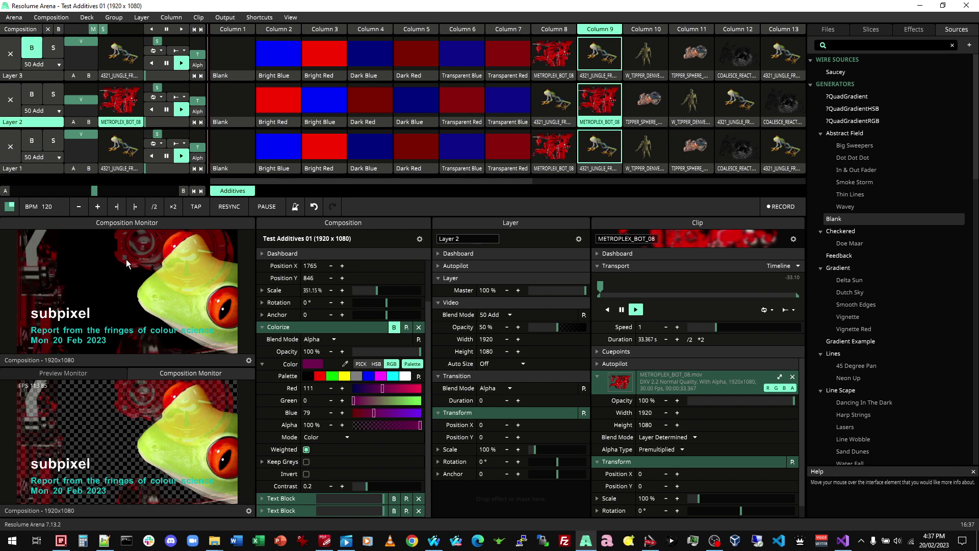
{"action": "left_click", "coordinate": [645, 29]}
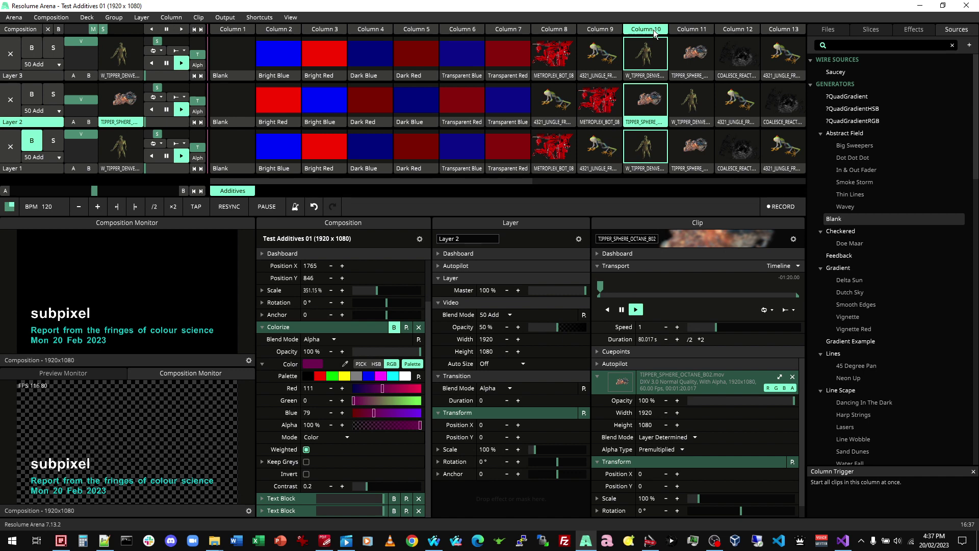
Try Columns 11 and 12, return to Column 10, and reset the composition scale to 100%
{"action": "left_click", "coordinate": [692, 29]}
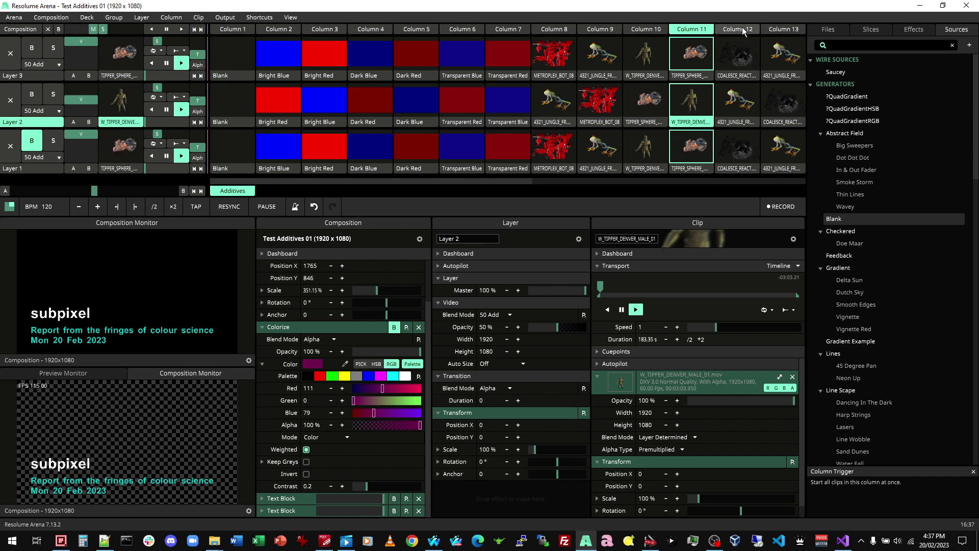
{"action": "left_click", "coordinate": [738, 29]}
{"action": "left_click", "coordinate": [646, 29]}
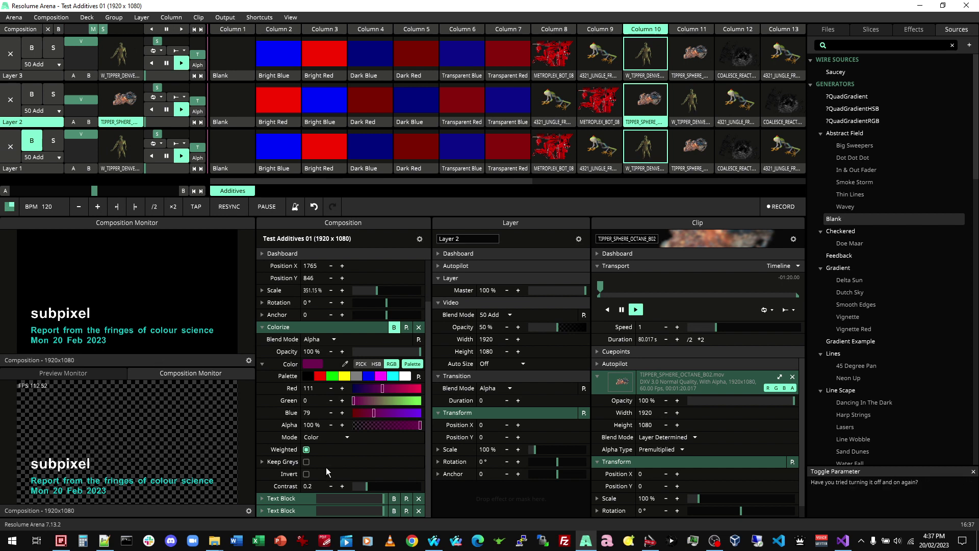
{"action": "scroll", "coordinate": [326, 468], "scroll_direction": "up", "scroll_amount": 1}
{"action": "scroll", "coordinate": [326, 467], "scroll_direction": "up", "scroll_amount": 1}
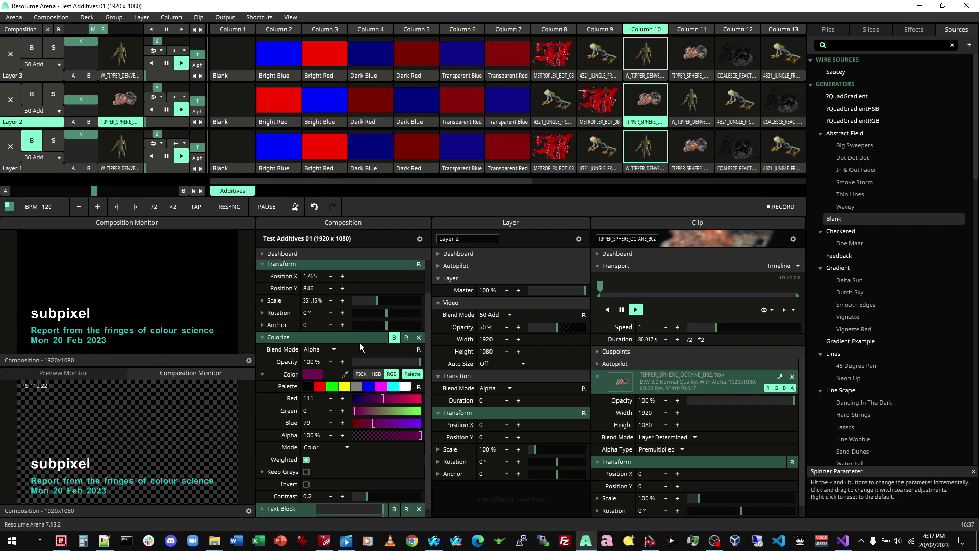
{"action": "right_click", "coordinate": [375, 301]}
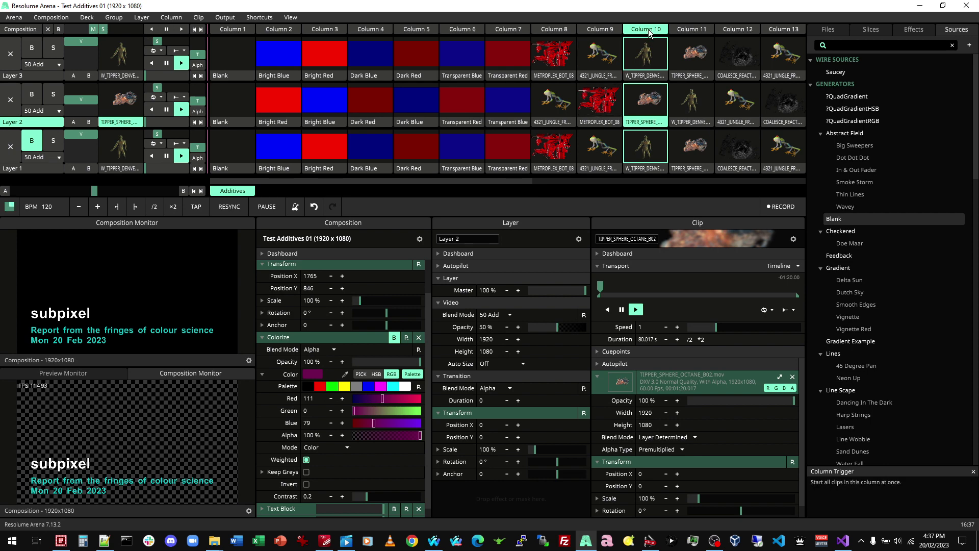
Inspect each layer's clip, nudge Master Speed, and preview Layer 3's dancer on its own
{"action": "left_click", "coordinate": [643, 168]}
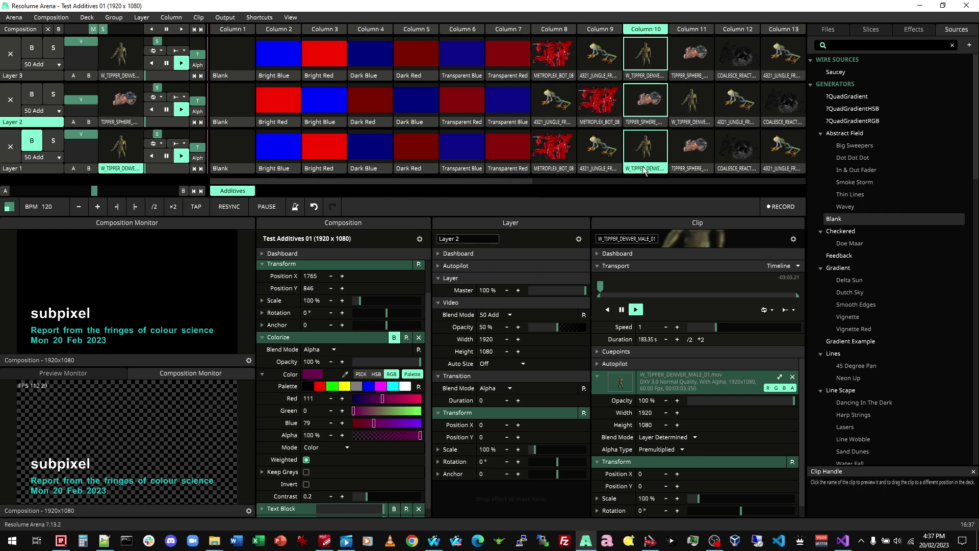
{"action": "left_click", "coordinate": [651, 104]}
{"action": "left_click", "coordinate": [658, 54]}
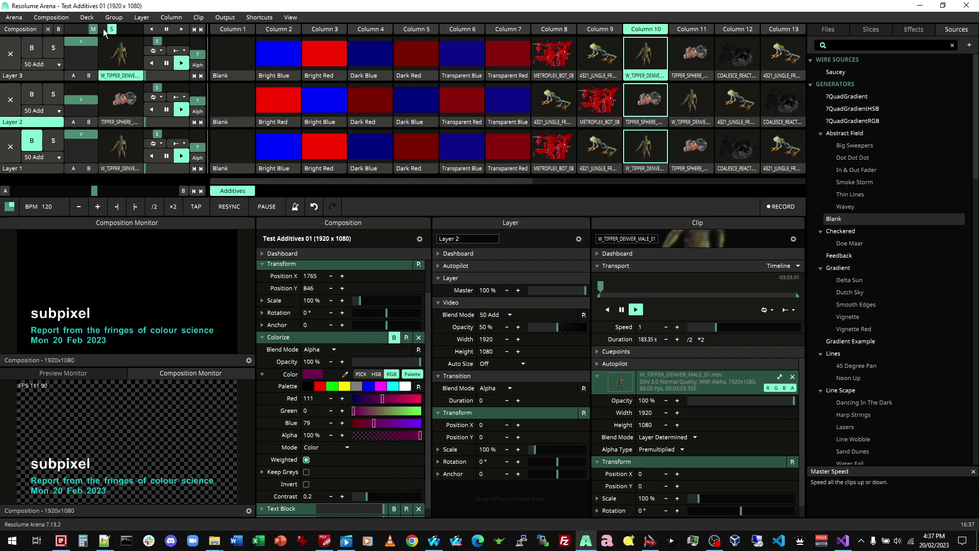
{"action": "left_click_drag", "start_coordinate": [106, 29], "coordinate": [114, 31]}
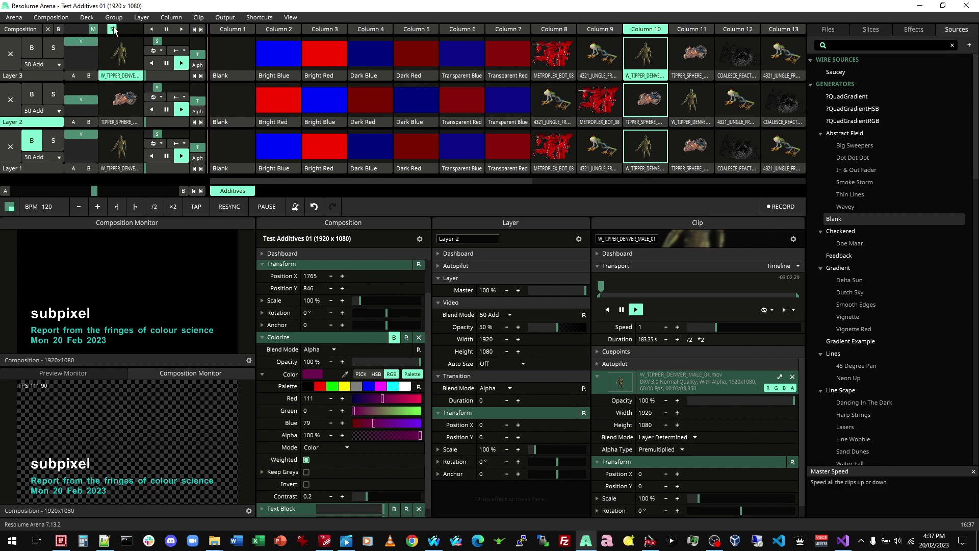
{"action": "left_click", "coordinate": [117, 77]}
{"action": "left_click", "coordinate": [81, 373]}
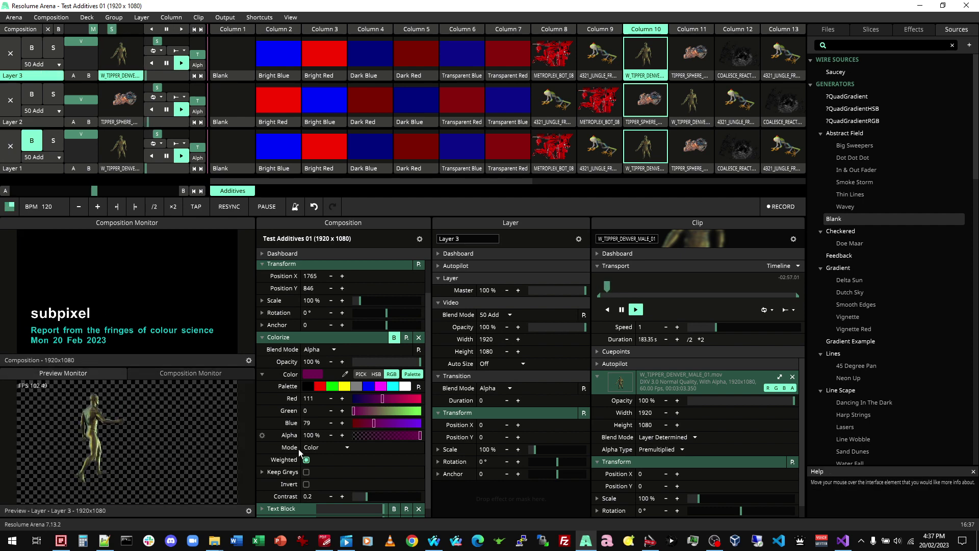
{"action": "scroll", "coordinate": [313, 339], "scroll_direction": "down", "scroll_amount": 1}
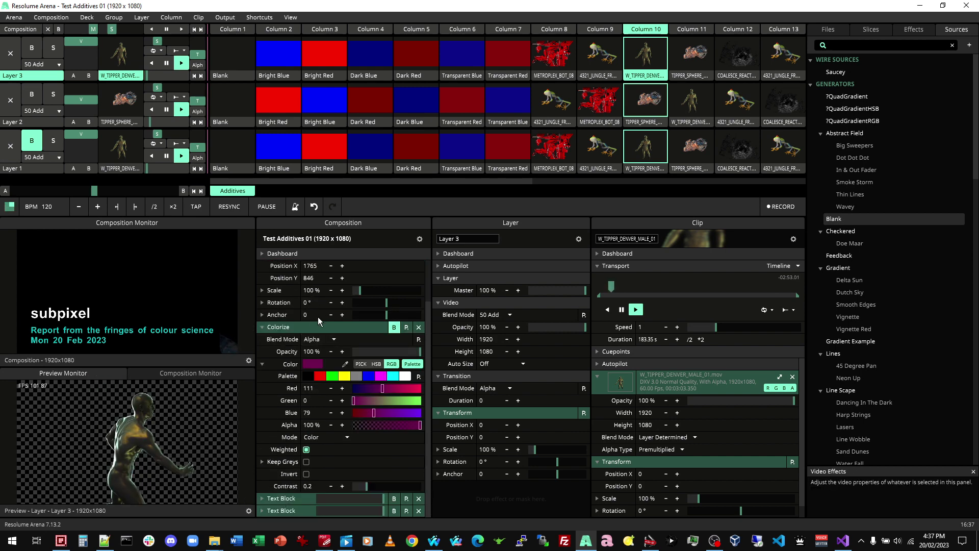
Collapse the composition Transform settings and inspect the sphere and man clips on Layers 2 and 3
{"action": "scroll", "coordinate": [318, 336], "scroll_direction": "up", "scroll_amount": 3}
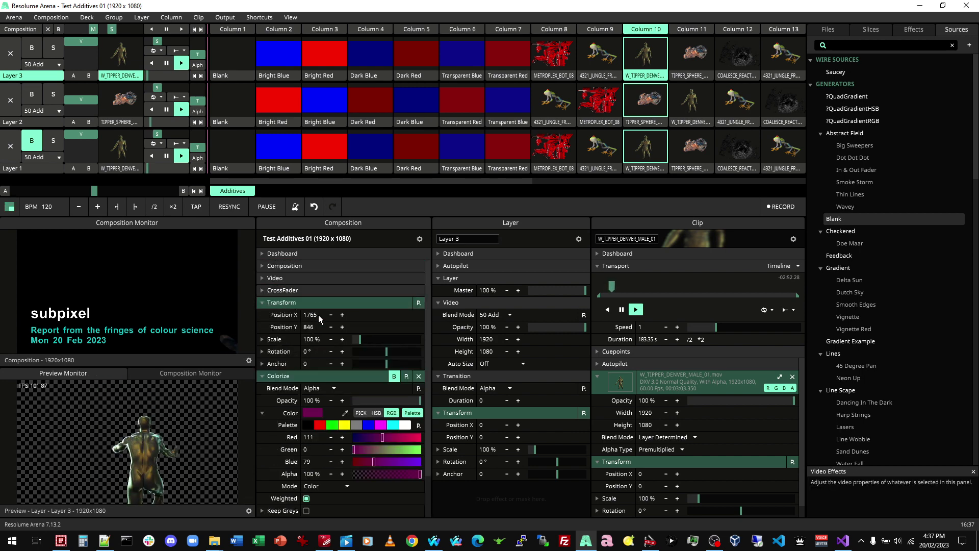
{"action": "left_click", "coordinate": [284, 302]}
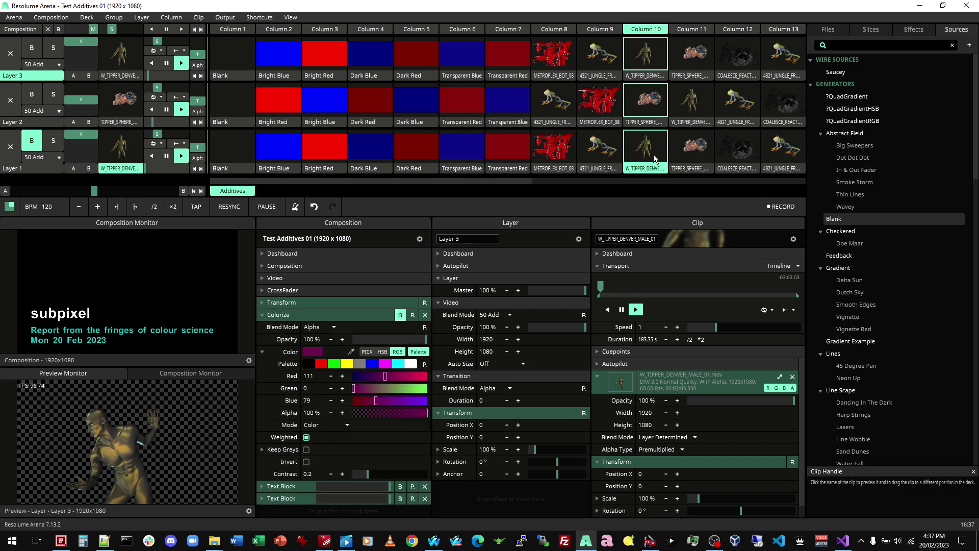
{"action": "left_click", "coordinate": [655, 102]}
{"action": "left_click", "coordinate": [120, 54]}
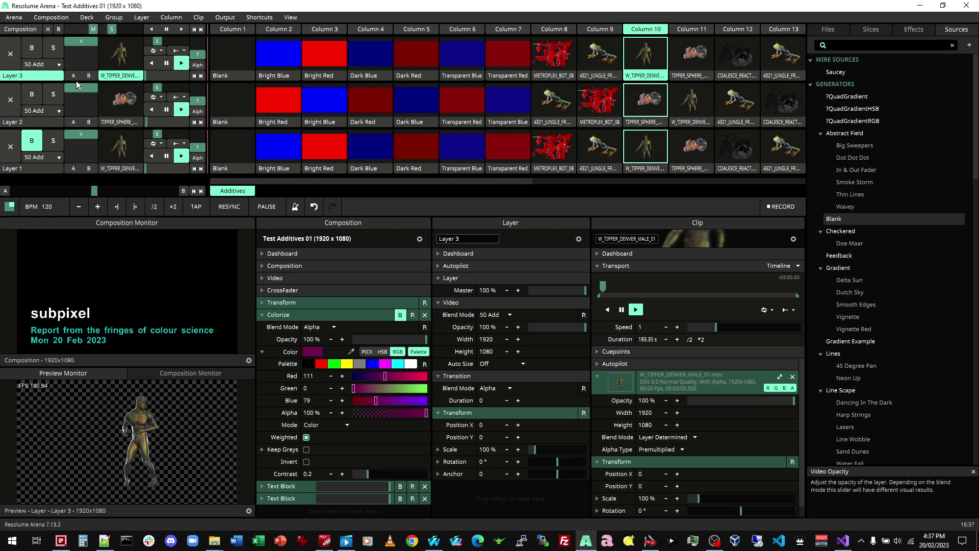
Preview Layers 2 and 3, then raise Layer 3's opacity from 0% to 100%
{"action": "left_click", "coordinate": [126, 103]}
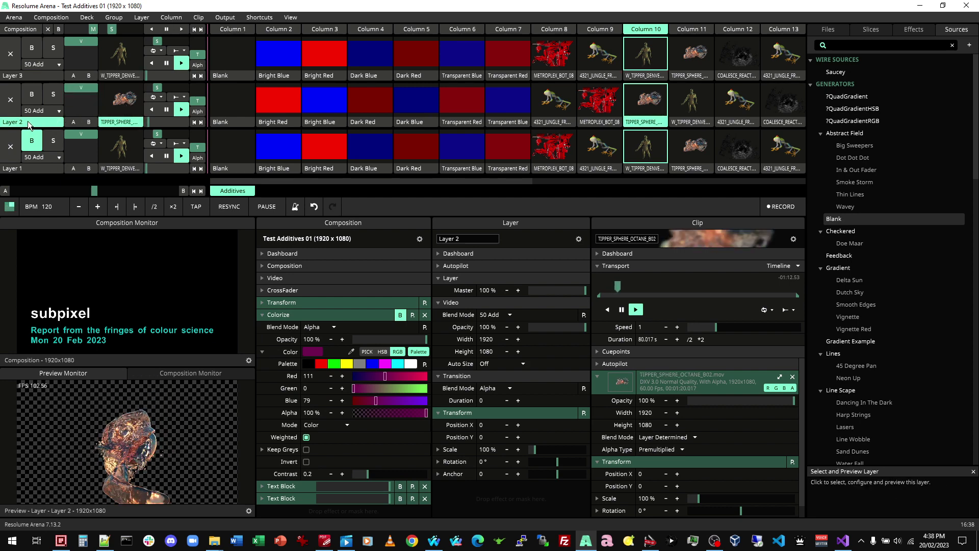
{"action": "left_click", "coordinate": [29, 73]}
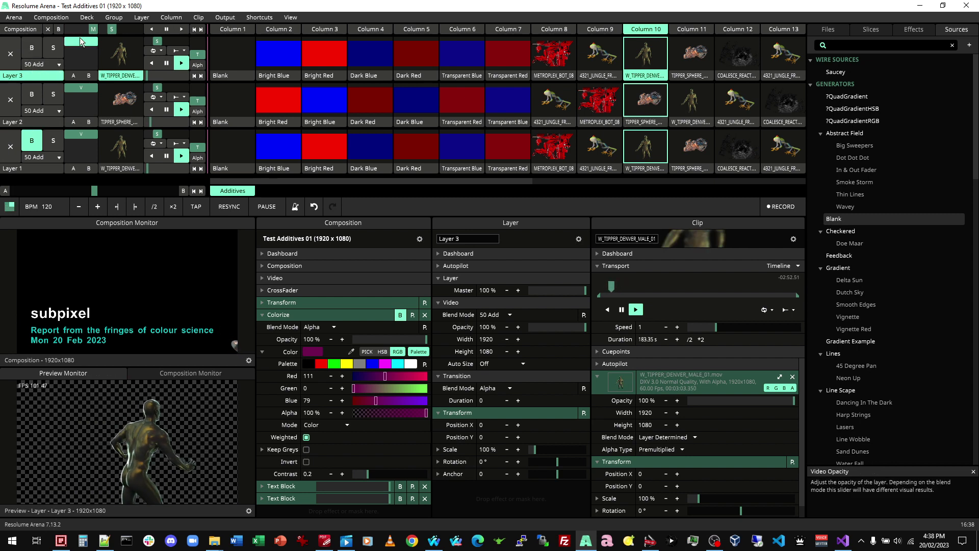
{"action": "left_click_drag", "start_coordinate": [78, 71], "coordinate": [80, 39]}
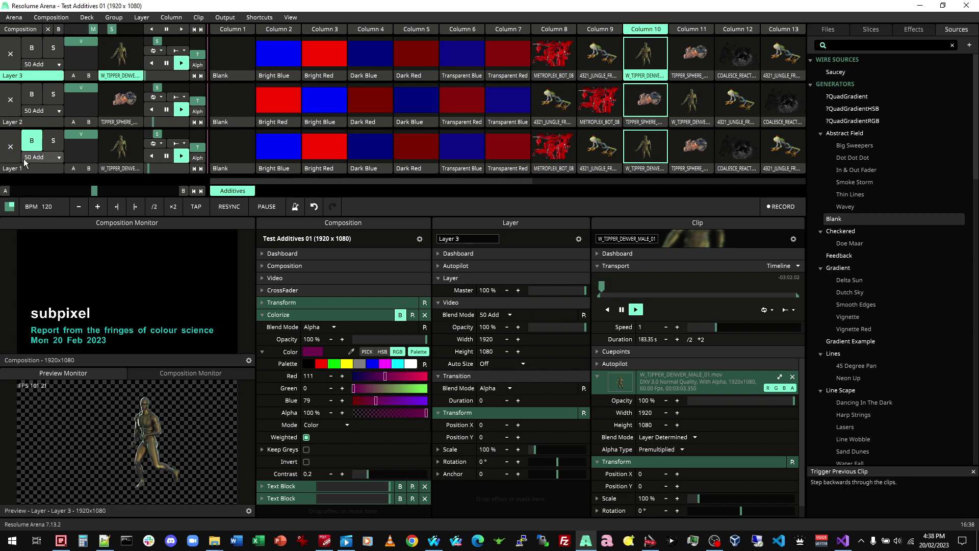
Play Columns 1 through 10 in turn: blanks, solids, robots, frogs, then man and sphere
{"action": "left_click", "coordinate": [233, 30]}
{"action": "left_click", "coordinate": [275, 29]}
{"action": "left_click", "coordinate": [321, 29]}
{"action": "left_click", "coordinate": [375, 28]}
{"action": "left_click", "coordinate": [416, 29]}
{"action": "left_click", "coordinate": [470, 29]}
{"action": "left_click", "coordinate": [510, 29]}
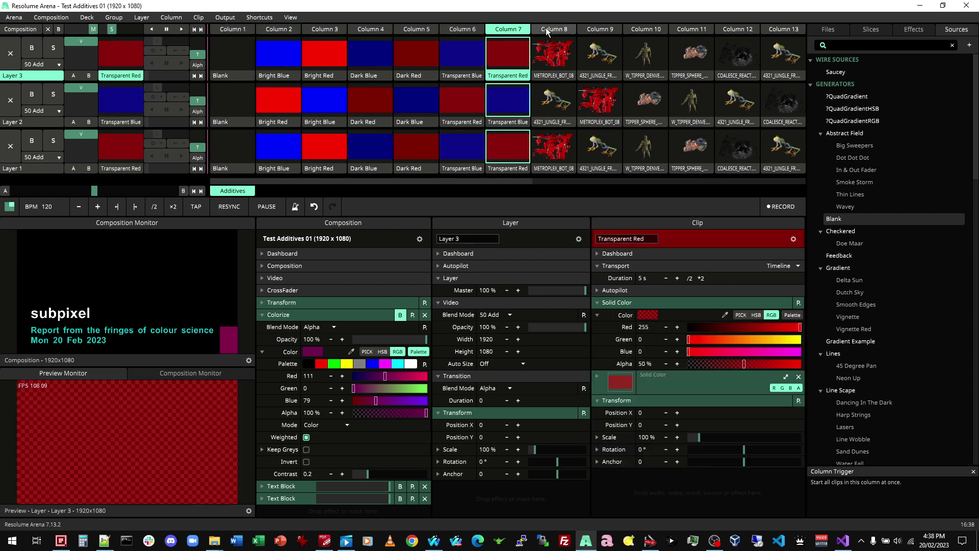
{"action": "left_click", "coordinate": [546, 29]}
{"action": "left_click", "coordinate": [593, 32]}
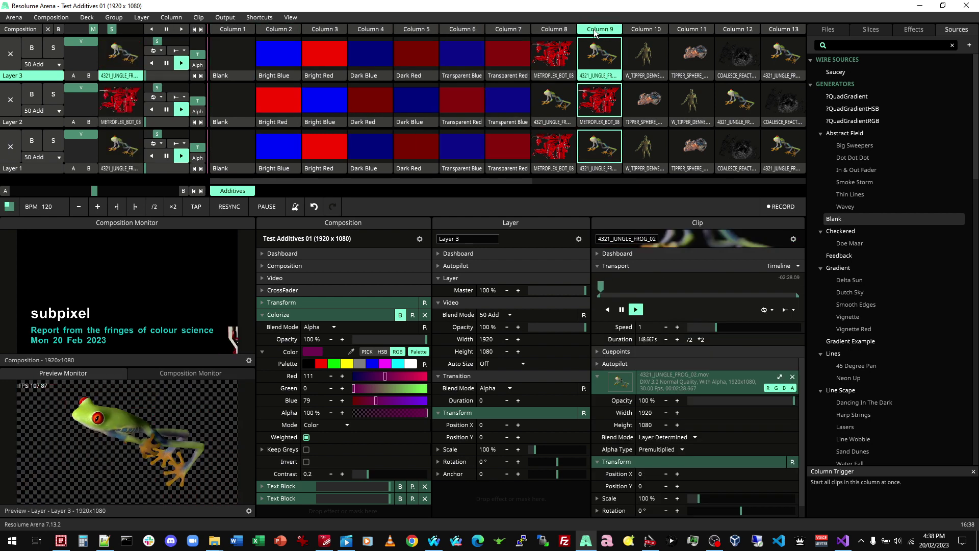
{"action": "left_click", "coordinate": [647, 31]}
Step back through Columns 9, 8, 7, 5, 6, 3, ending on Column 2's bright solids
{"action": "left_click", "coordinate": [600, 30]}
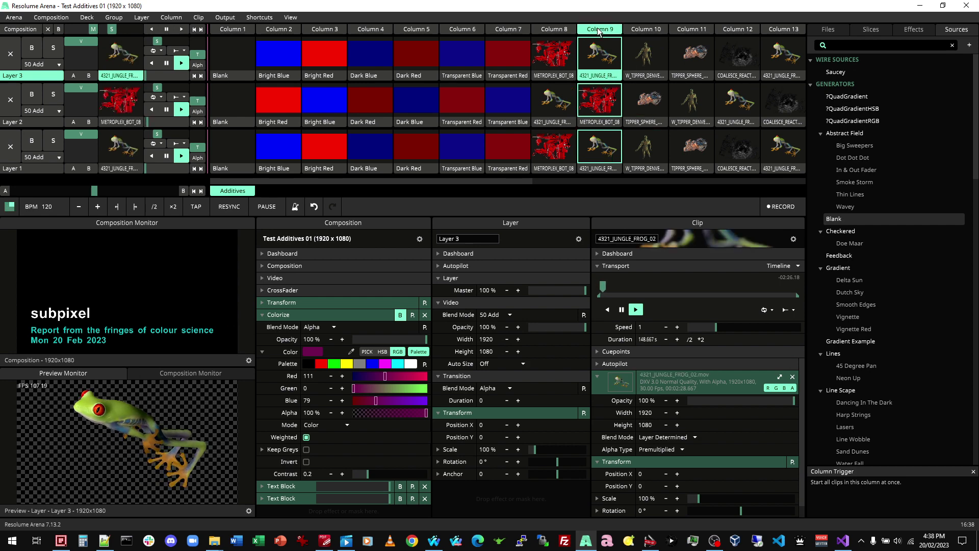
{"action": "left_click", "coordinate": [558, 30]}
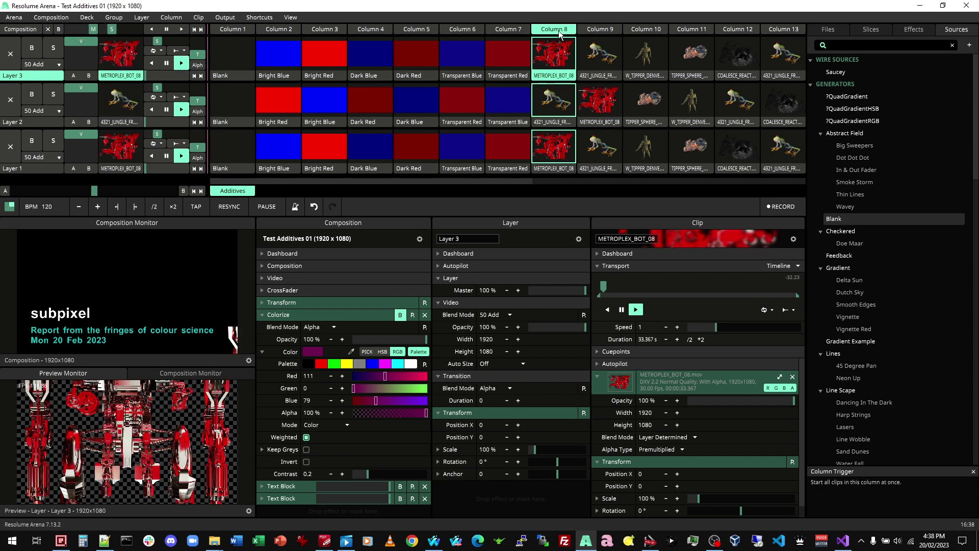
{"action": "left_click", "coordinate": [513, 29]}
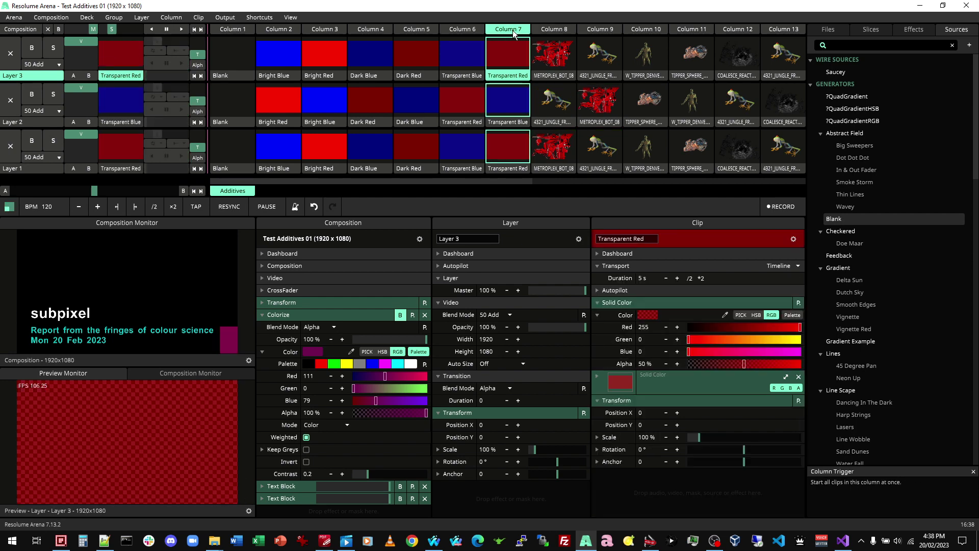
{"action": "left_click", "coordinate": [427, 29]}
{"action": "left_click", "coordinate": [467, 28]}
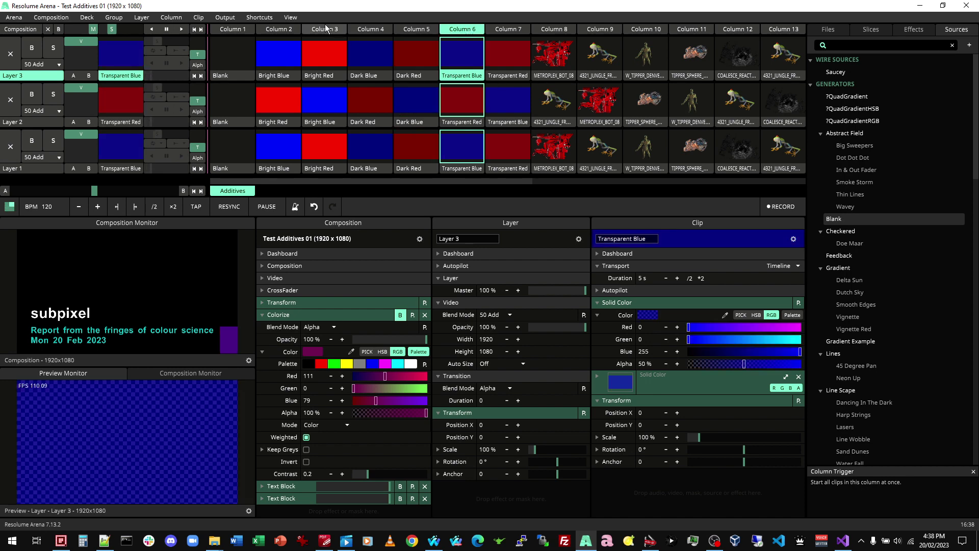
{"action": "left_click", "coordinate": [325, 29]}
{"action": "left_click", "coordinate": [262, 28]}
Launch METROPLEX_BOT_08 on Layer 3, previewing the clip alone and then the whole layer
{"action": "left_click", "coordinate": [554, 52]}
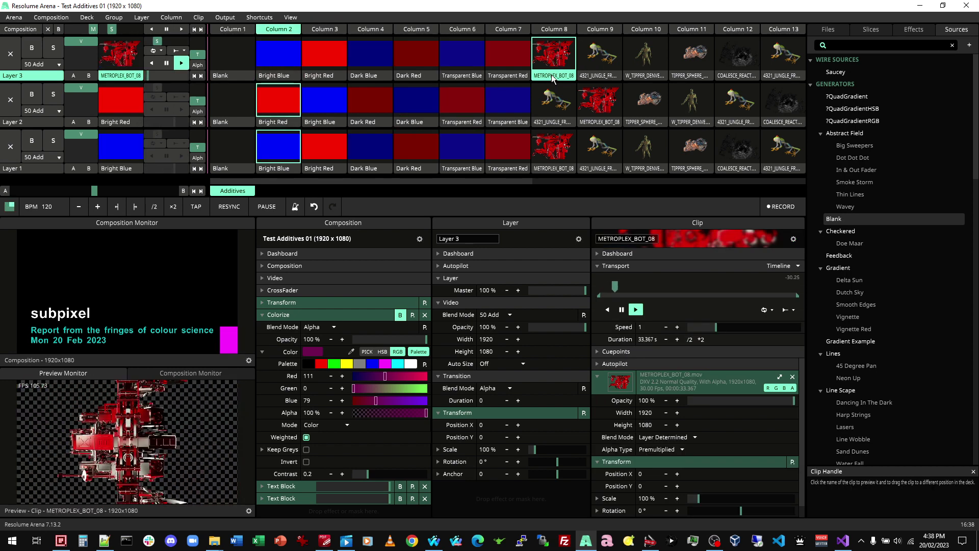
{"action": "left_click", "coordinate": [552, 75]}
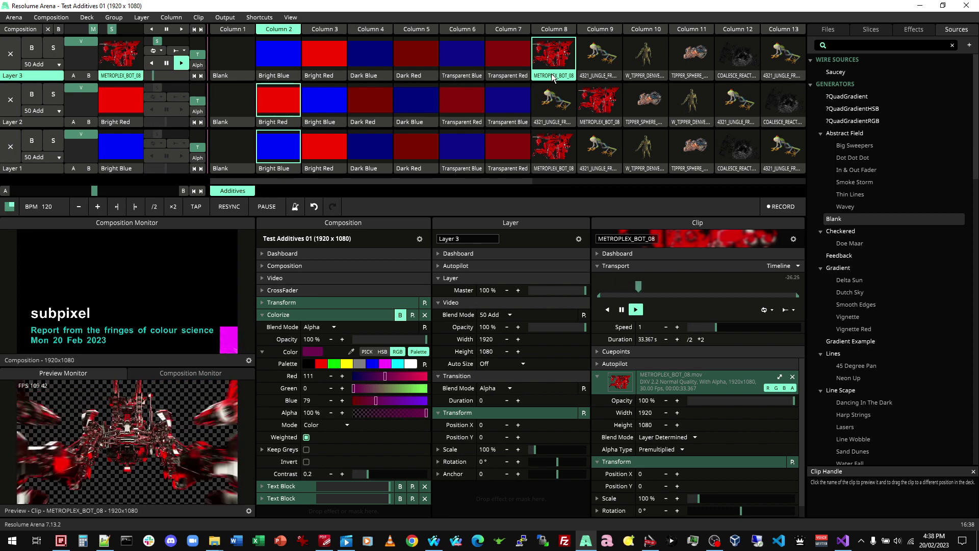
{"action": "left_click", "coordinate": [36, 74]}
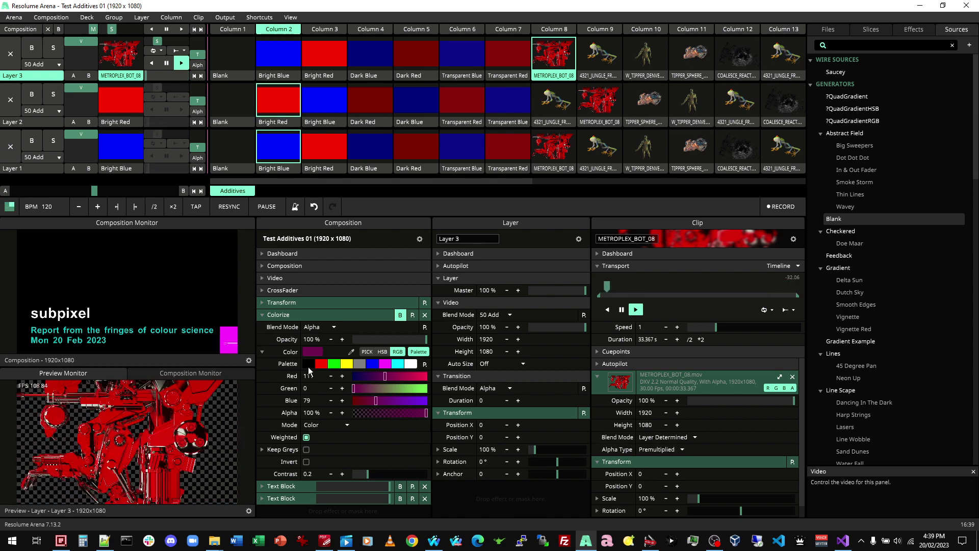
Reset the composition Transform position X and Y to 0
{"action": "left_click", "coordinate": [286, 302]}
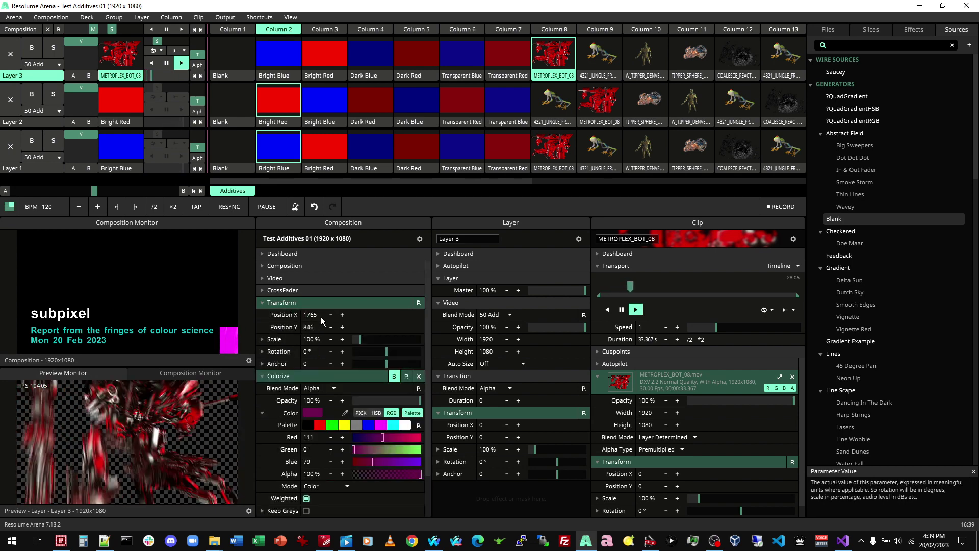
{"action": "right_click", "coordinate": [314, 313]}
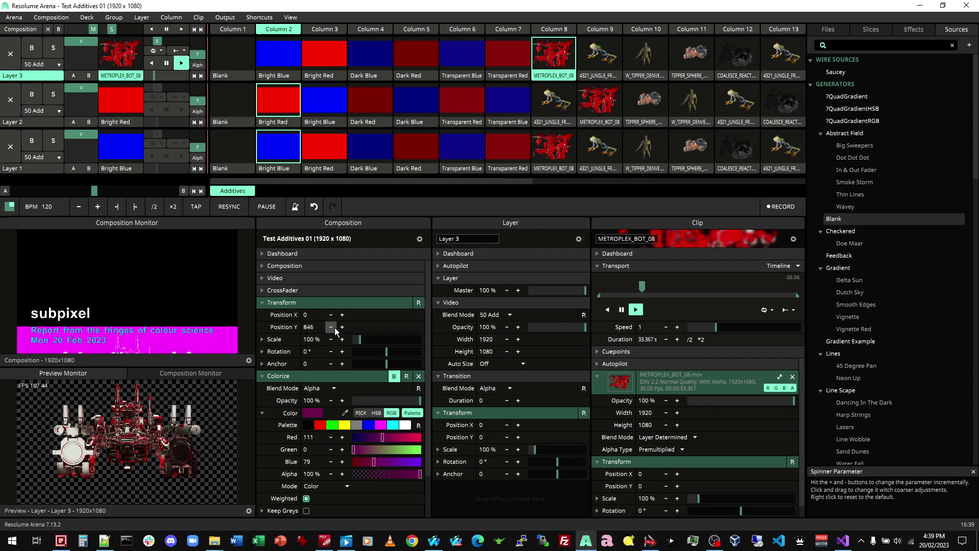
{"action": "right_click", "coordinate": [335, 327]}
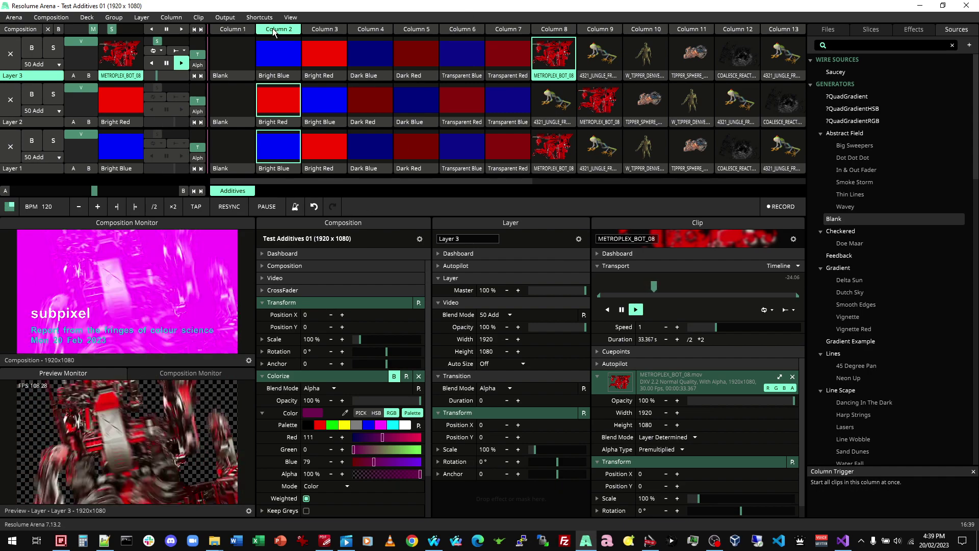
Play Column 8's robot clips and lower the Master Speed
{"action": "left_click", "coordinate": [560, 31]}
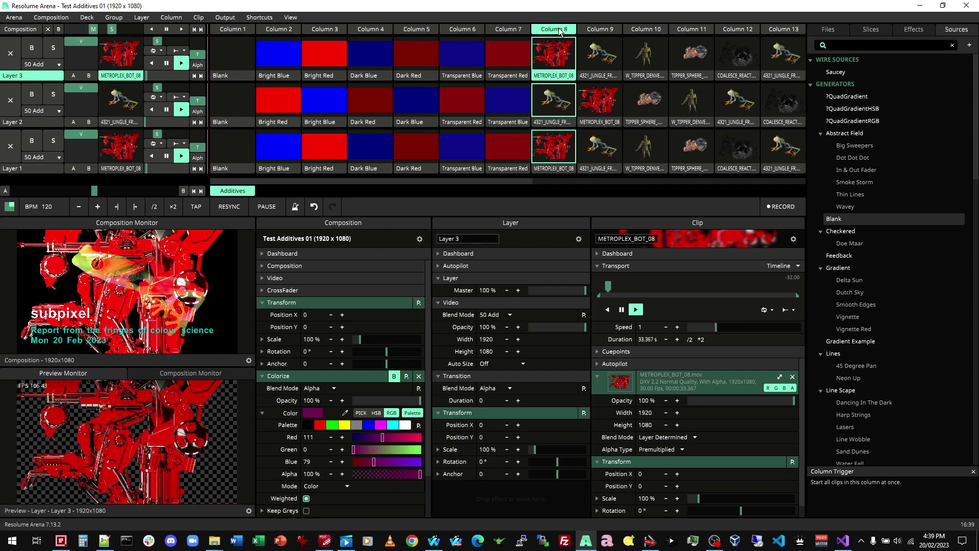
{"action": "left_click_drag", "start_coordinate": [111, 32], "coordinate": [93, 32]}
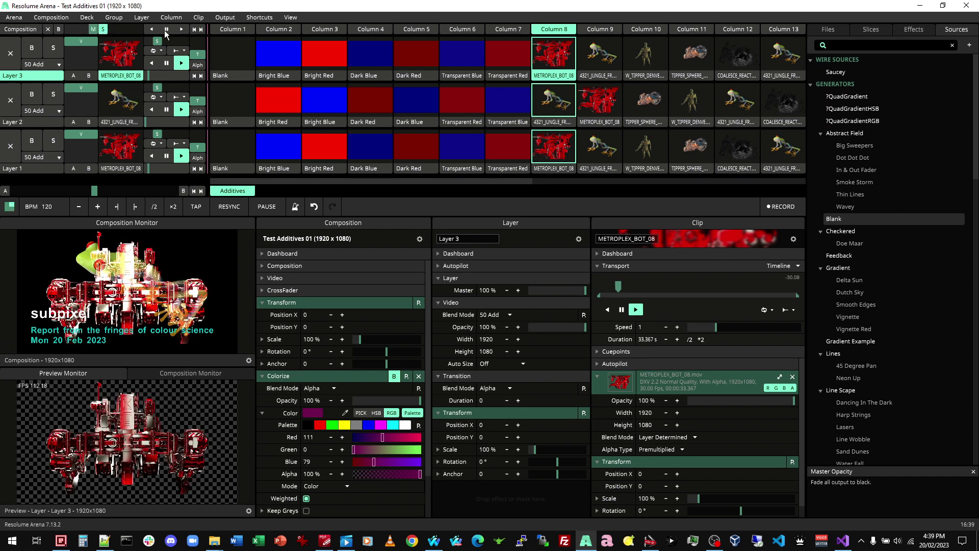
{"action": "left_click", "coordinate": [557, 31]}
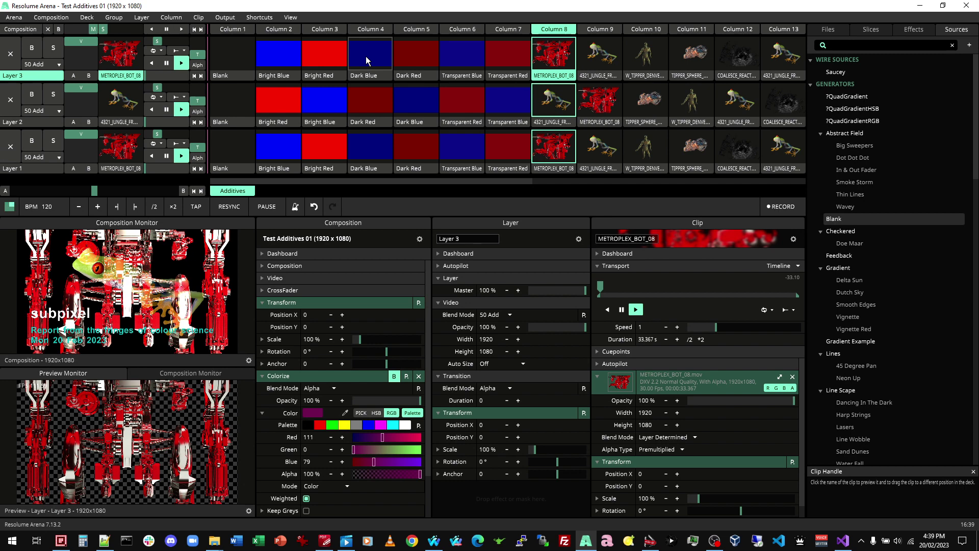
Bypass Layer 3, relaunch Layer 1's robot, lower Layer 2's opacity, then play Column 9's frogs
{"action": "left_click", "coordinate": [31, 50]}
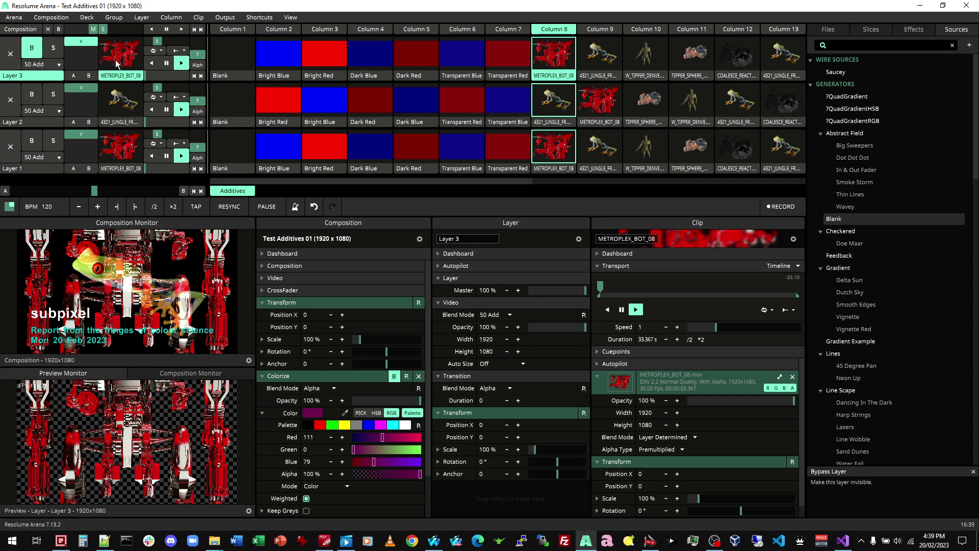
{"action": "left_click", "coordinate": [545, 153]}
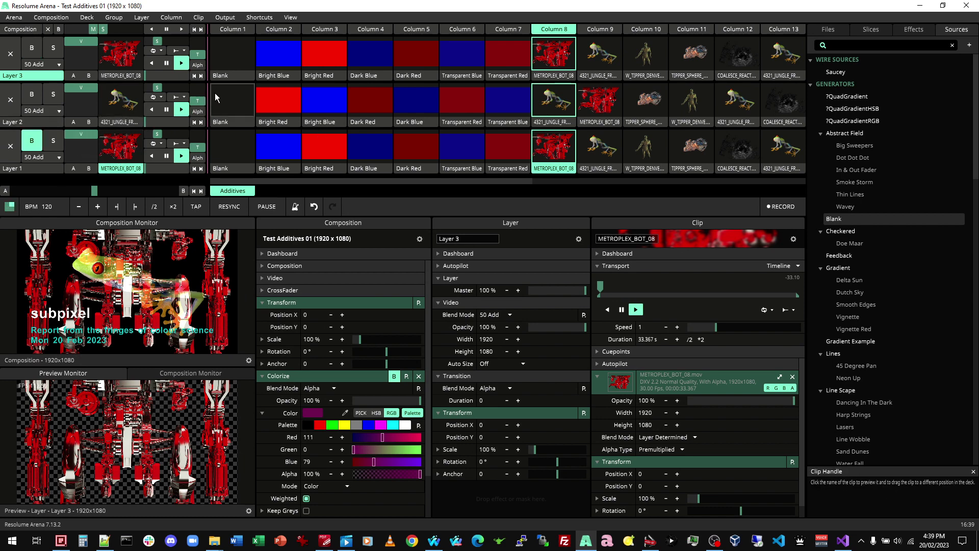
{"action": "left_click_drag", "start_coordinate": [94, 87], "coordinate": [91, 93]}
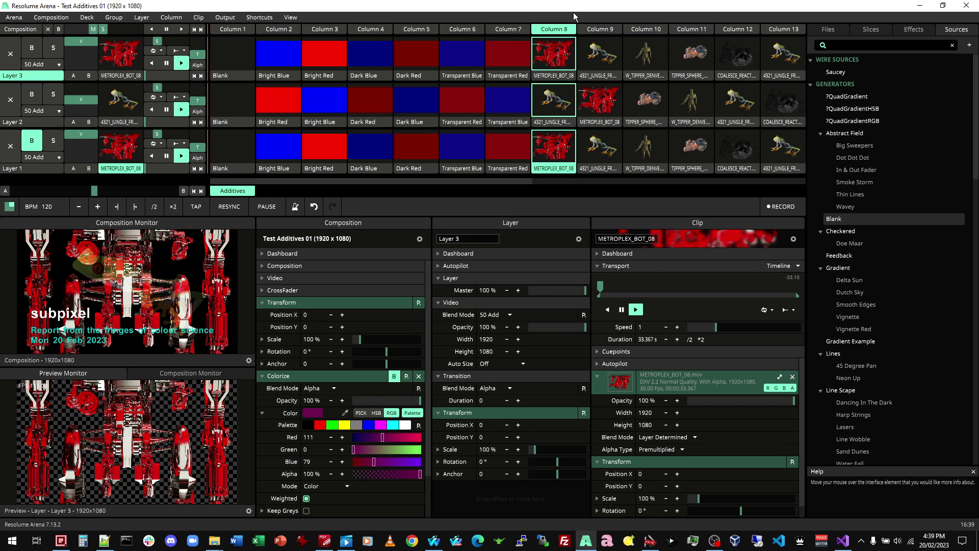
{"action": "left_click", "coordinate": [595, 29]}
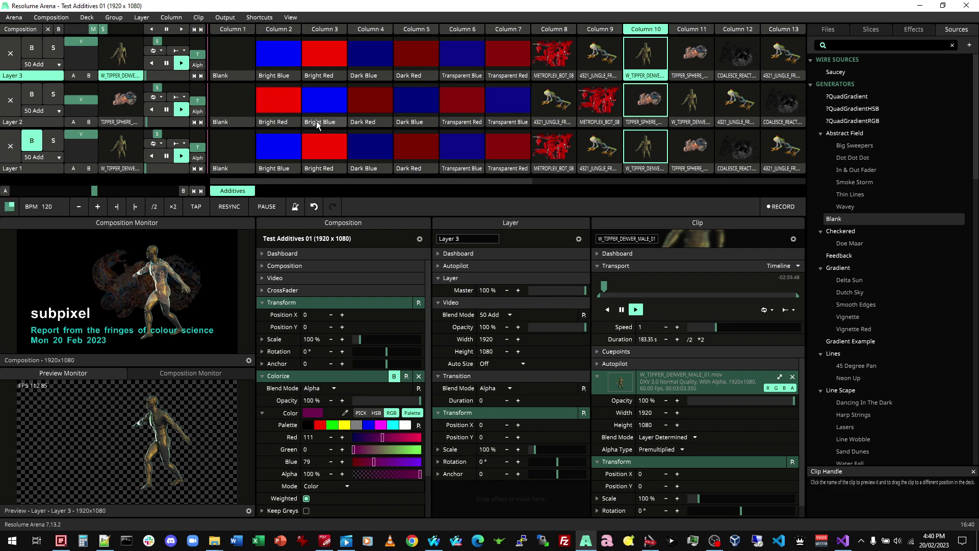
Play Column 11's sphere and man clips, then Column 12's COALESCE and frog clips
{"action": "left_click", "coordinate": [687, 31]}
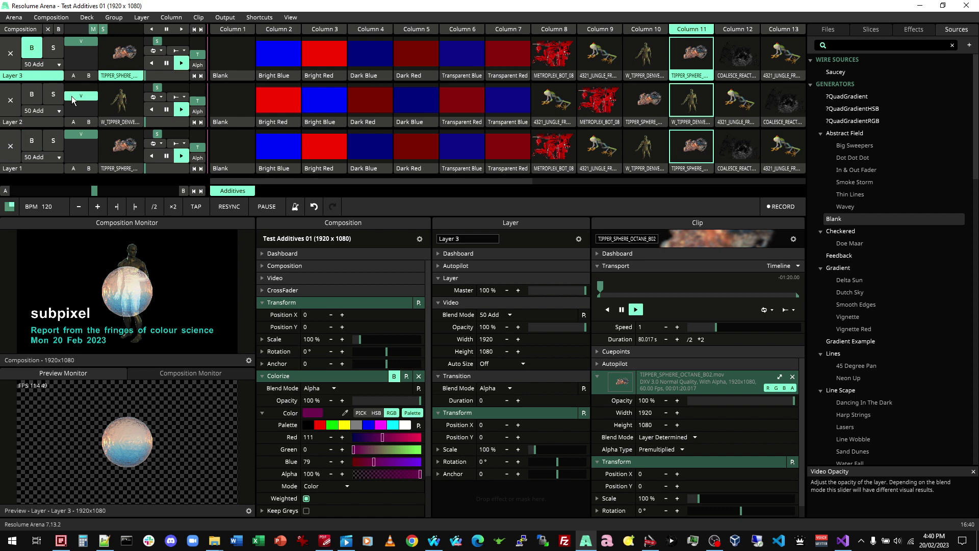
{"action": "left_click", "coordinate": [746, 31]}
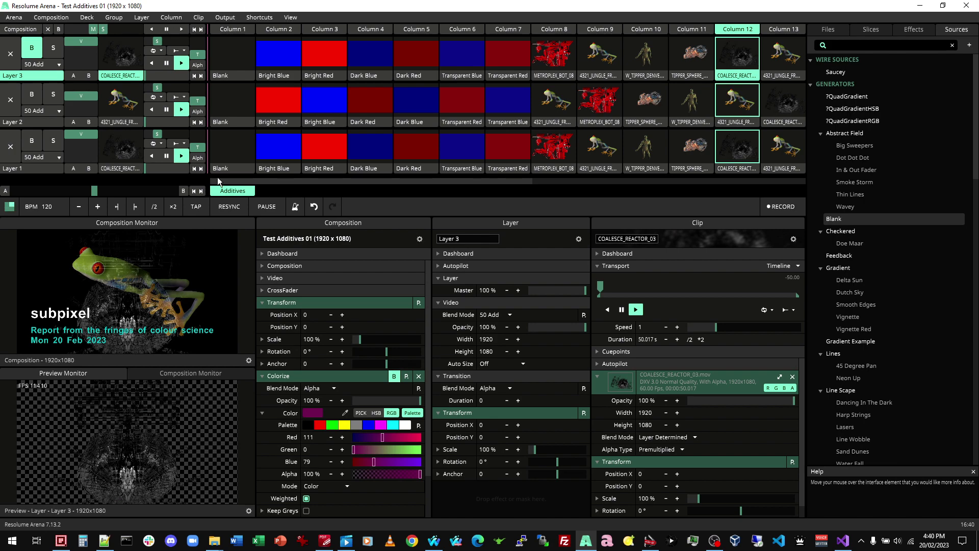
Speed up the composition playback and dim Layer 2's frog by lowering its opacity
{"action": "left_click", "coordinate": [113, 30]}
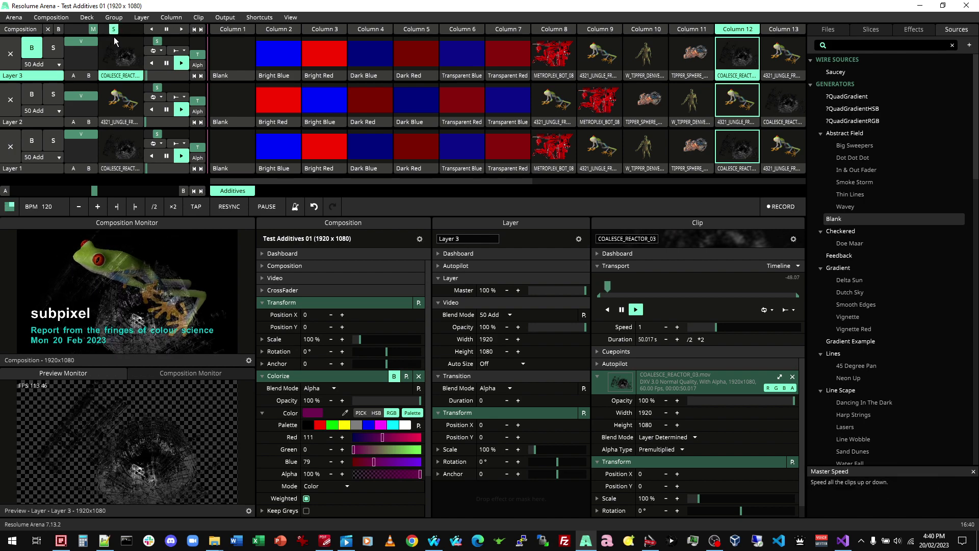
{"action": "left_click_drag", "start_coordinate": [112, 37], "coordinate": [71, 43]}
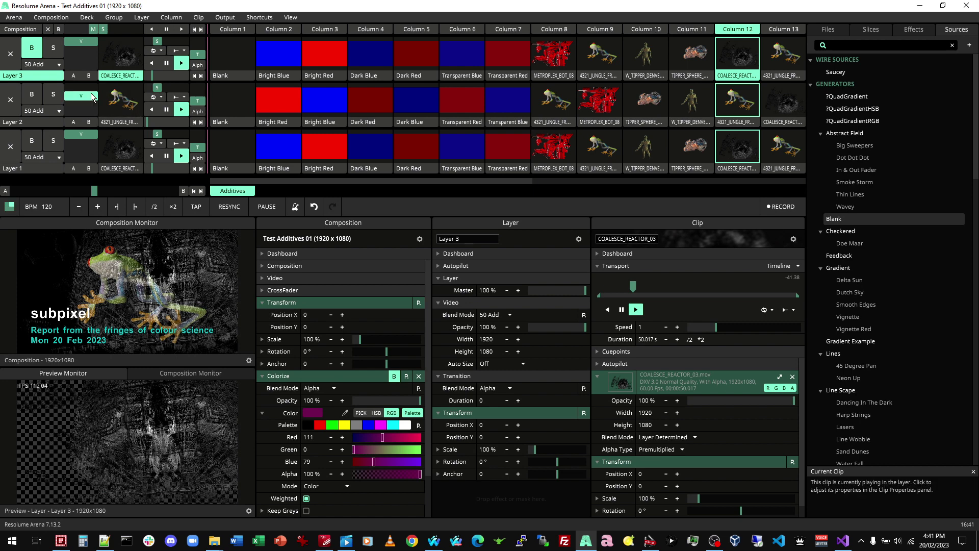
{"action": "mouse_move", "coordinate": [81, 98]}
{"action": "left_mouse_down"}
{"action": "mouse_move", "coordinate": [81, 118]}
{"action": "mouse_move", "coordinate": [72, 88]}
{"action": "mouse_move", "coordinate": [69, 110]}
{"action": "mouse_move", "coordinate": [71, 87]}
{"action": "left_mouse_up"}
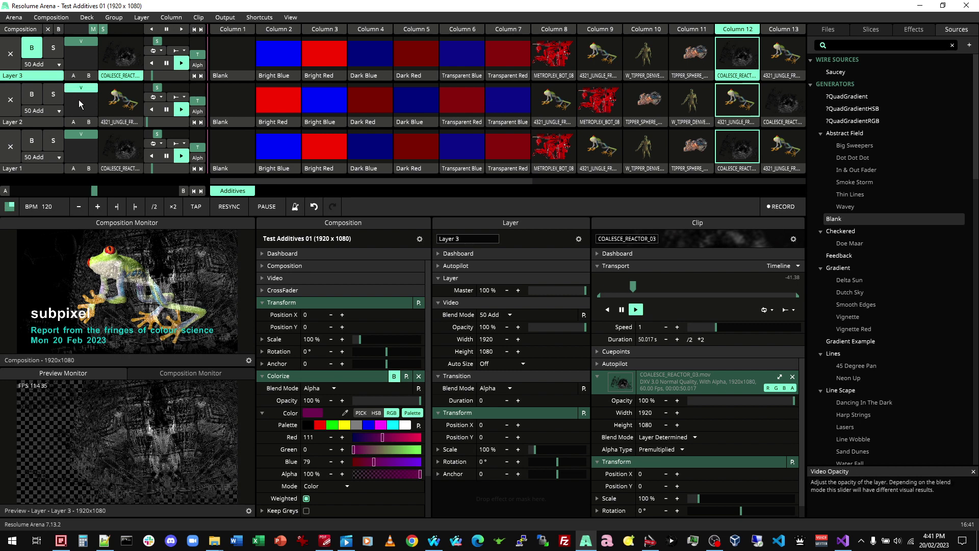
Fade Layer 2's frog out and back, then play Column 13 with Layer 2 at full opacity
{"action": "left_click_drag", "start_coordinate": [80, 95], "coordinate": [80, 105]}
{"action": "left_click_drag", "start_coordinate": [80, 106], "coordinate": [80, 101]}
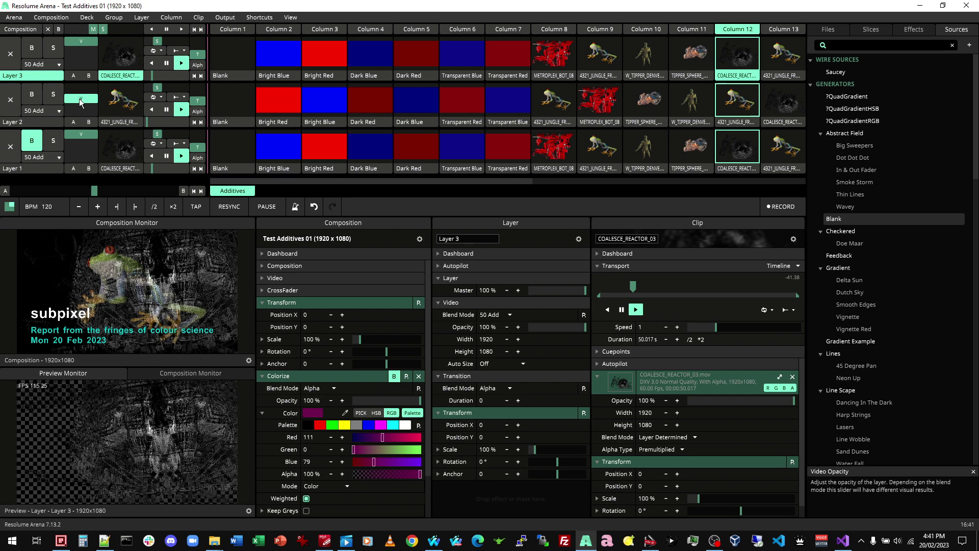
{"action": "left_click_drag", "start_coordinate": [80, 102], "coordinate": [81, 108]}
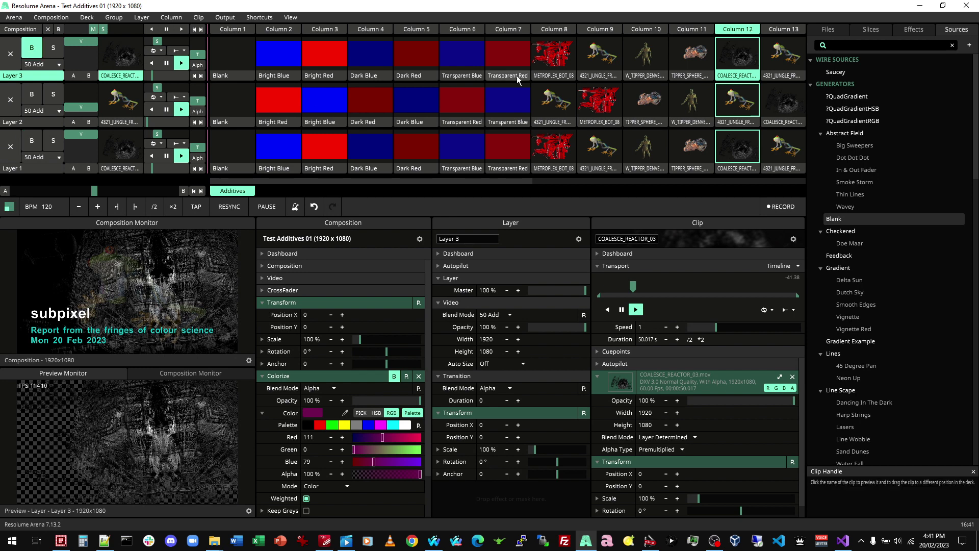
{"action": "left_click", "coordinate": [783, 29]}
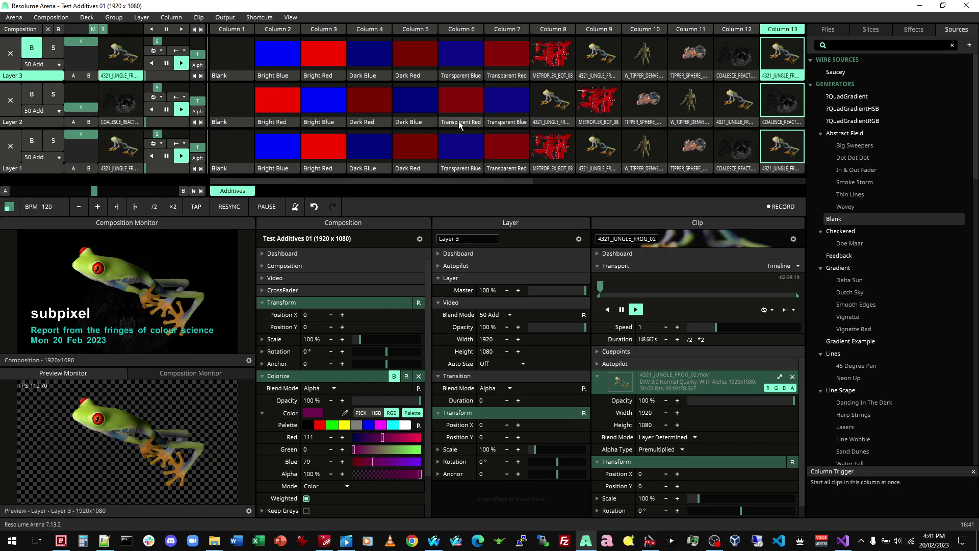
{"action": "mouse_move", "coordinate": [89, 110]}
{"action": "left_mouse_down"}
{"action": "mouse_move", "coordinate": [81, 87]}
{"action": "mouse_move", "coordinate": [82, 97]}
{"action": "left_mouse_up"}
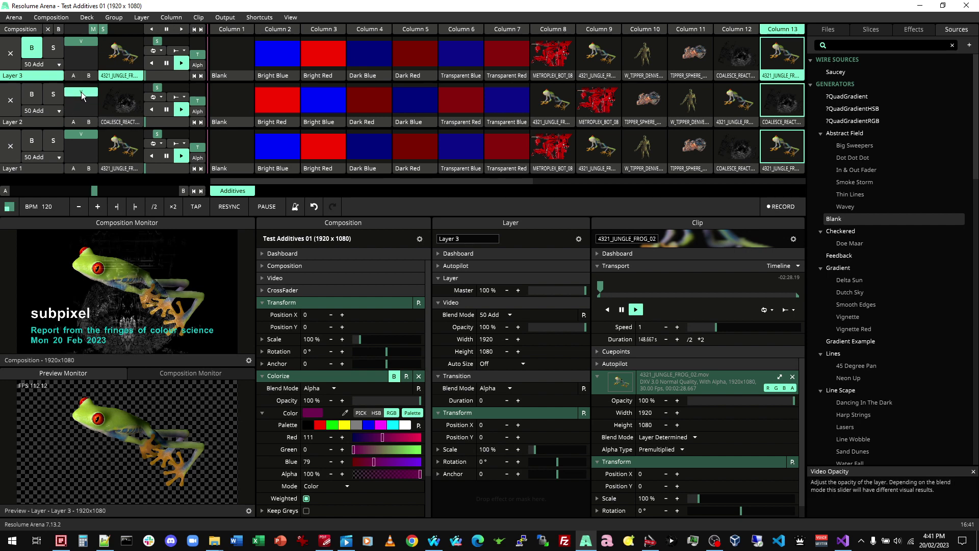